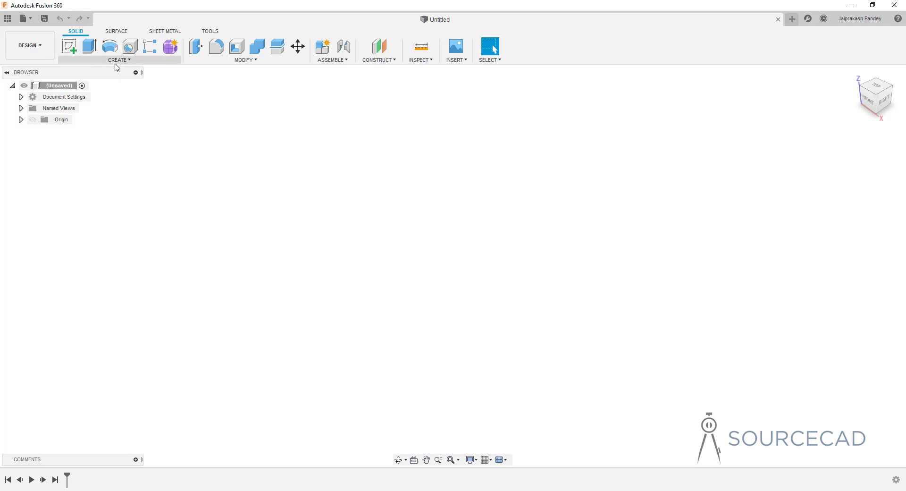
- Create a new sketch on the vertical YZ origin plane, viewed from the right side
click(69, 49)
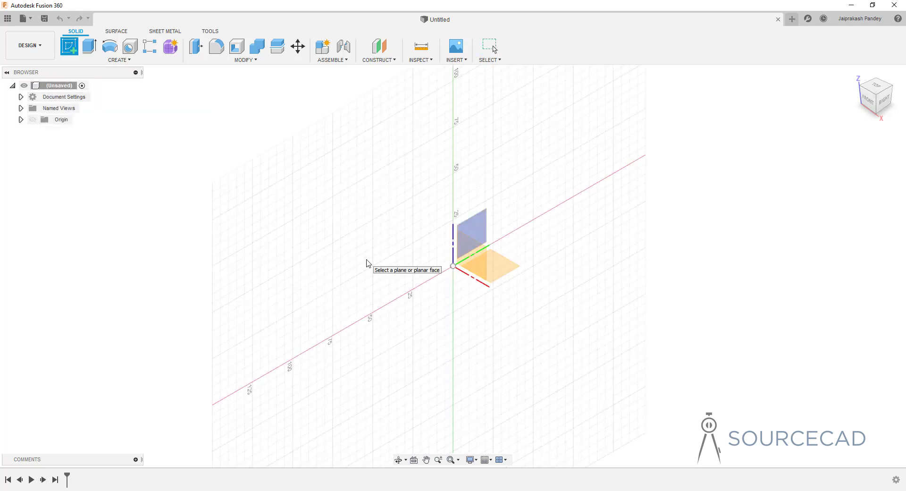
click(477, 228)
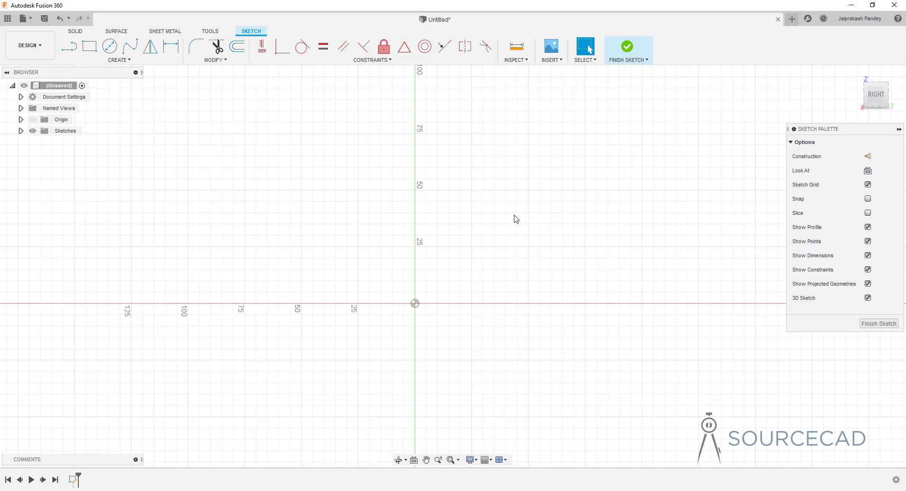
middle_drag(516, 219, 425, 281)
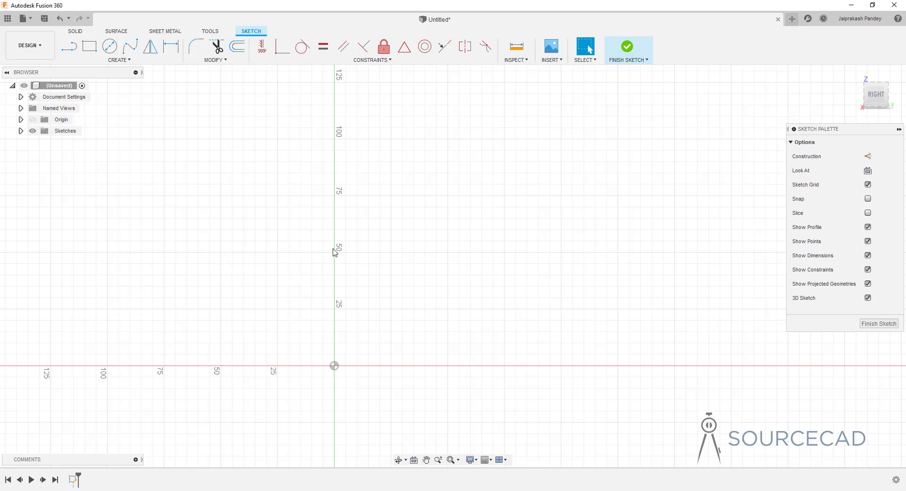
- Sketch a vertical line about 105 mm long upward from the origin
click(69, 46)
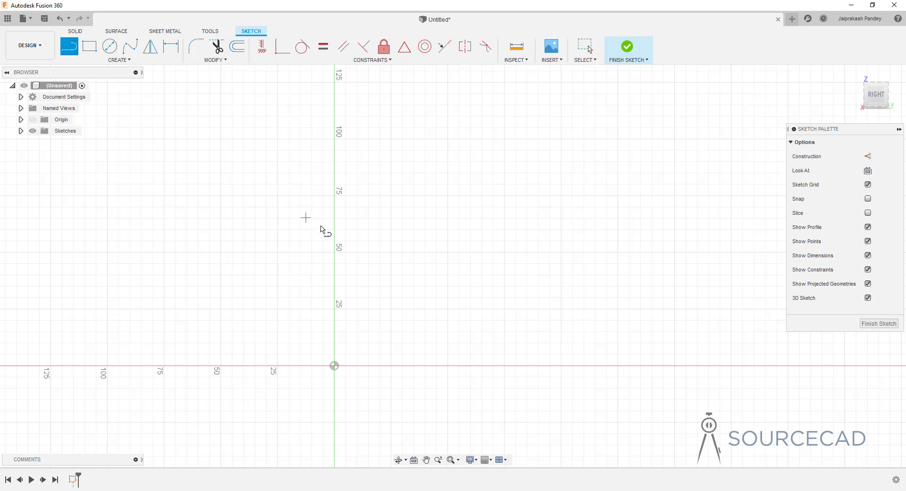
click(334, 365)
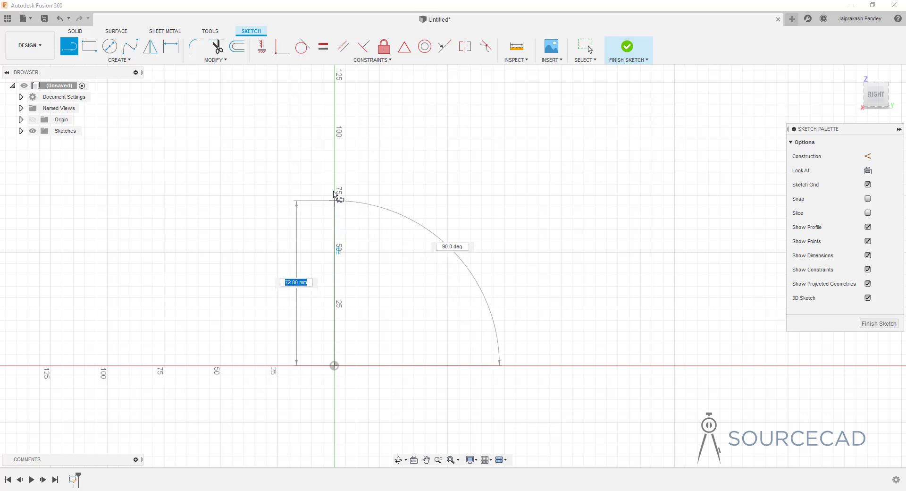
click(335, 127)
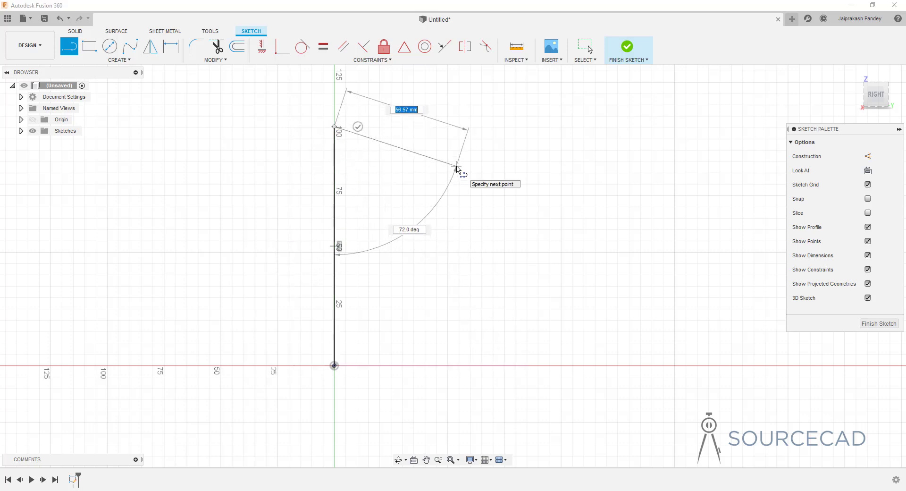
key(Escape)
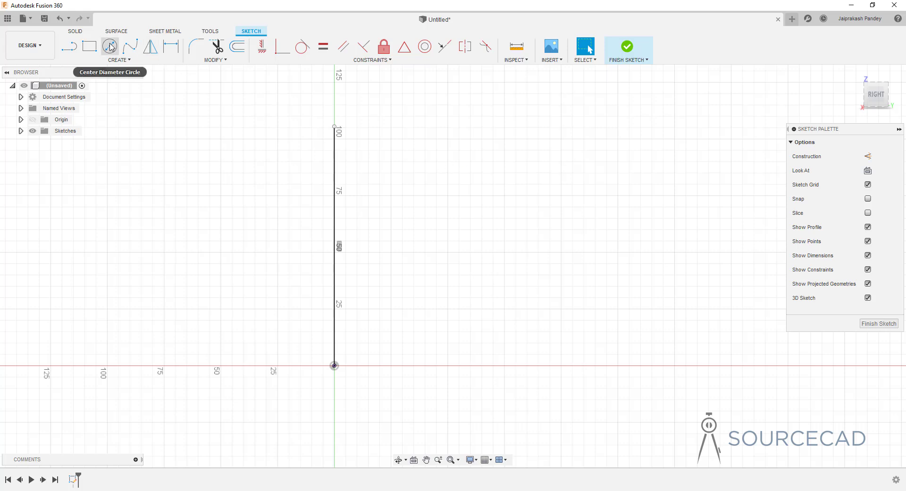
- Sketch two concentric center-diameter circles left of the vertical line, centred about 42 mm above the origin
click(110, 46)
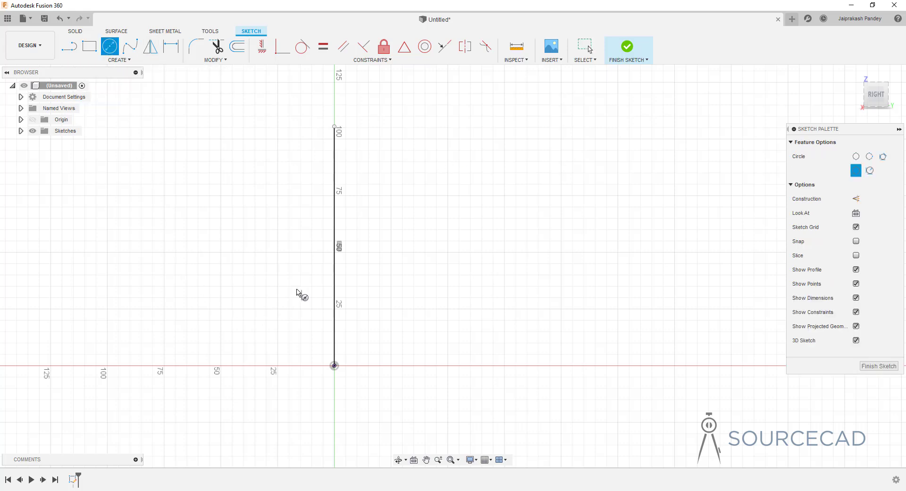
click(256, 270)
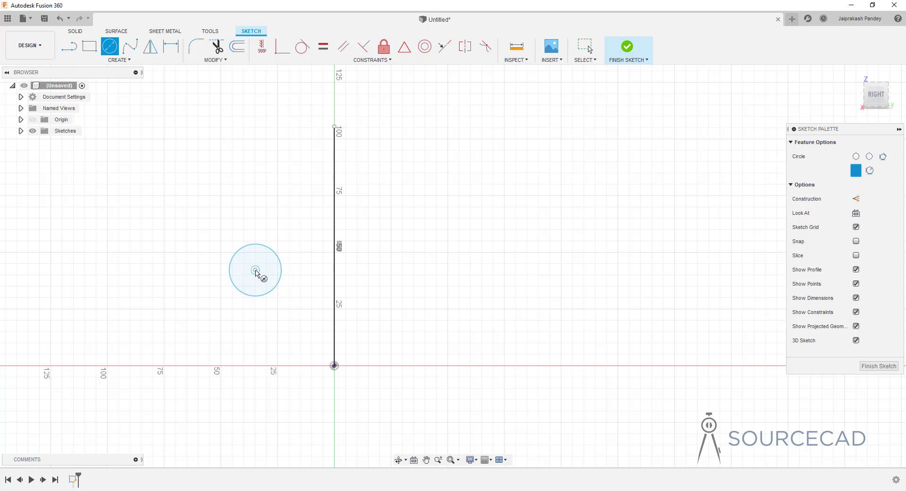
click(256, 313)
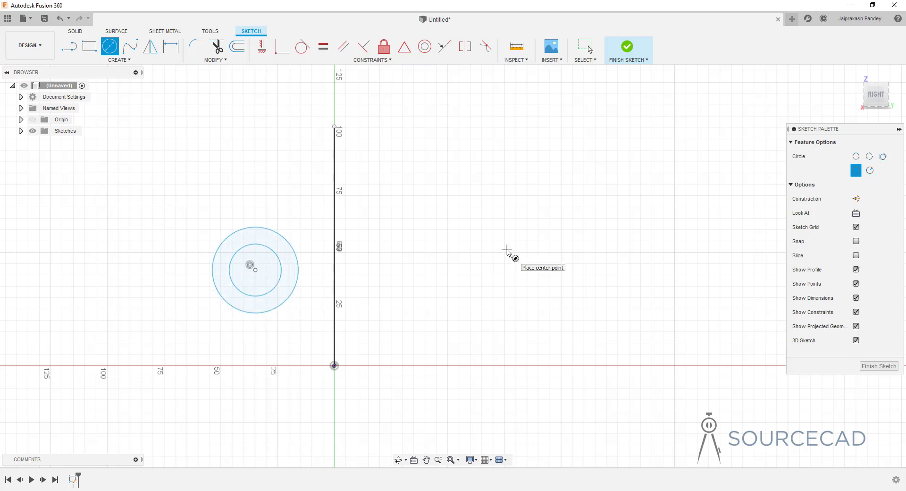
- Sketch two larger concentric circles right of the line near its upper end, the outer about 71 mm in diameter
middle_drag(489, 213, 480, 264)
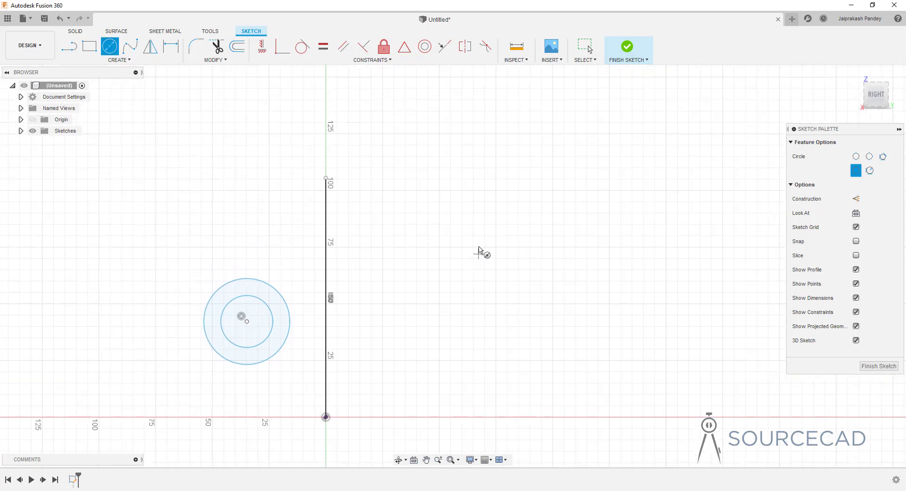
click(426, 166)
click(407, 246)
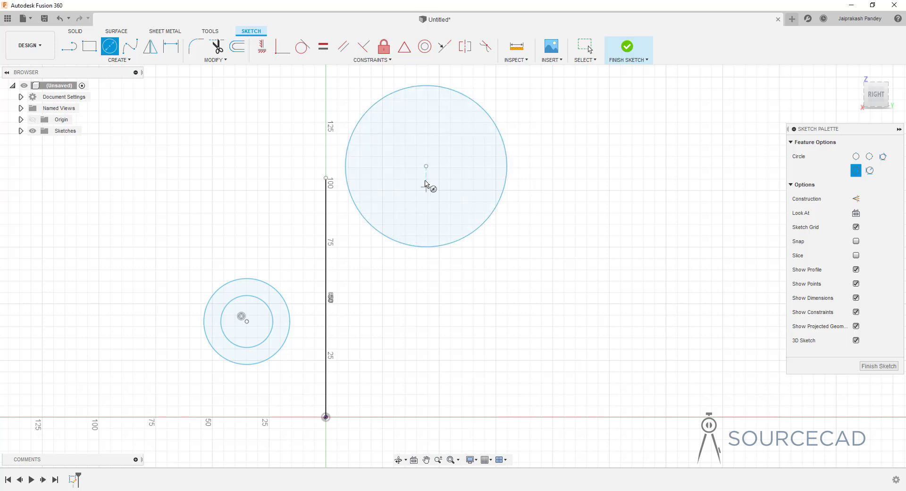
click(426, 166)
click(422, 219)
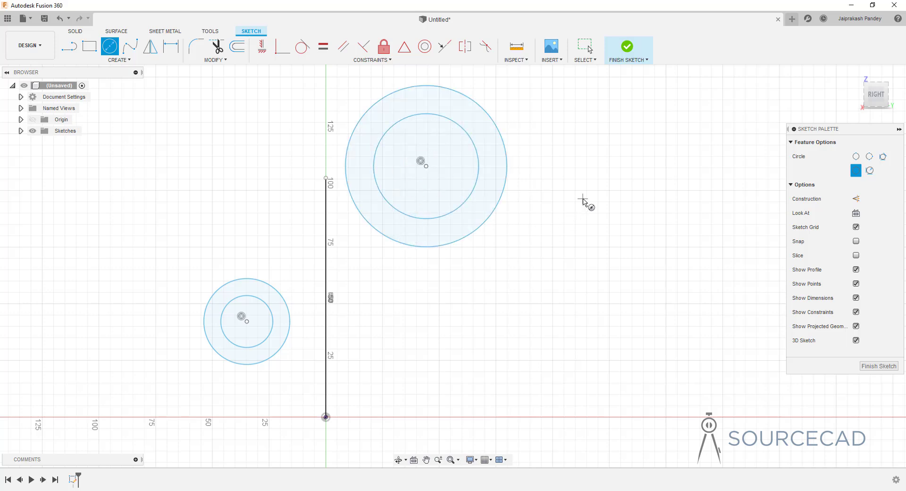
middle_drag(503, 309, 495, 309)
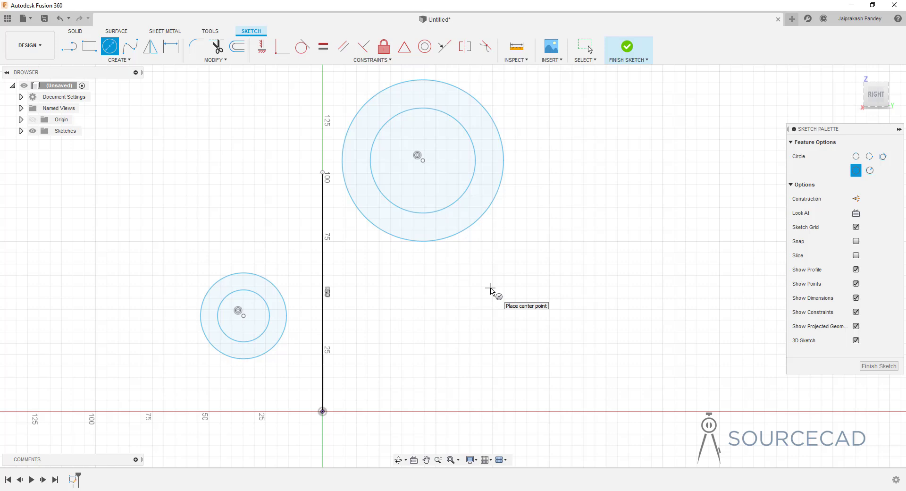
key(Escape)
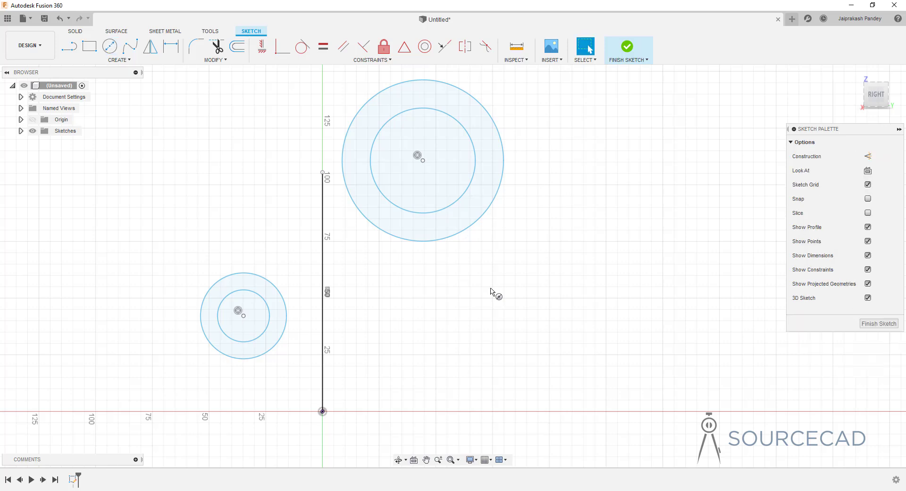
- Dimension the vertical line's length as 172 mm
key(d)
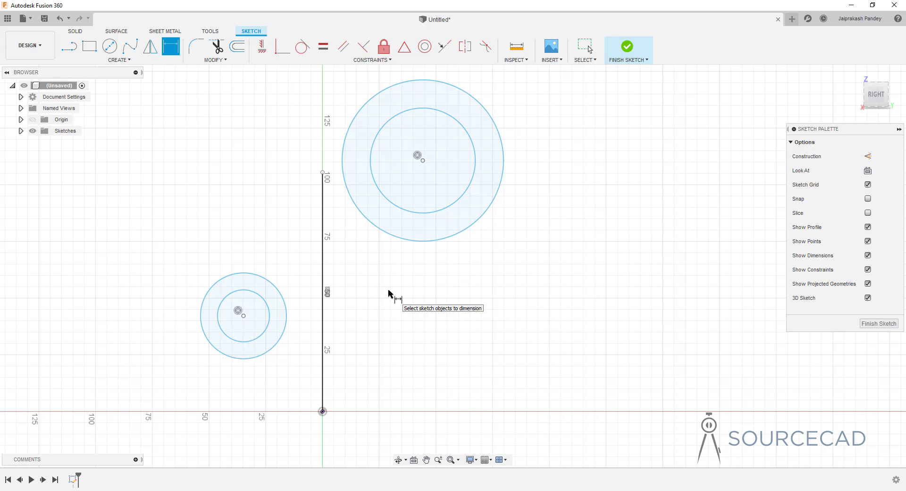
click(323, 257)
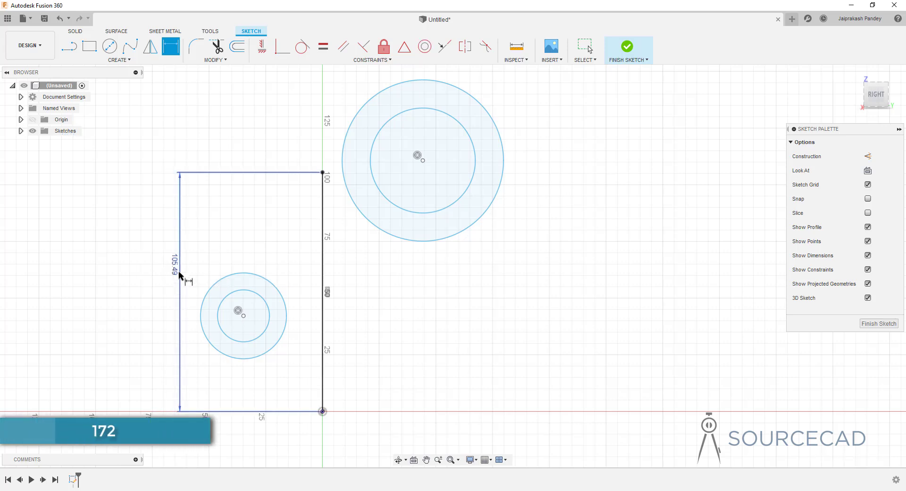
click(176, 265)
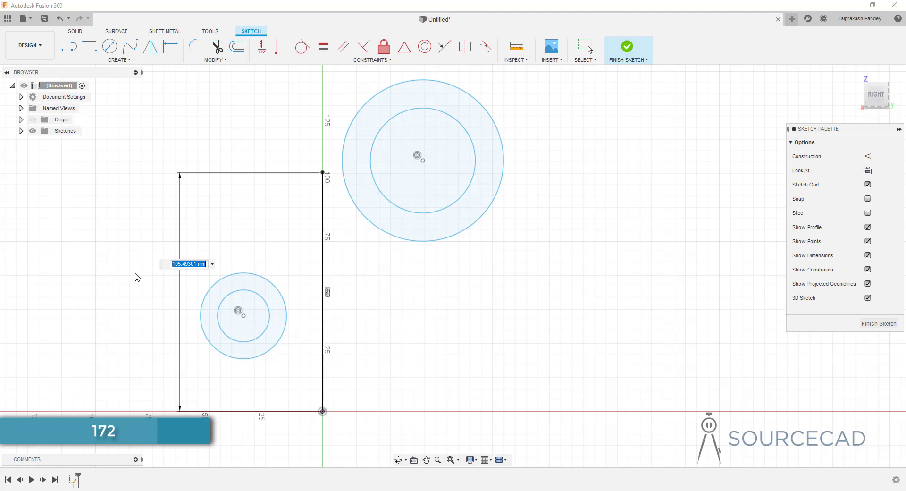
text(172)
key(Return)
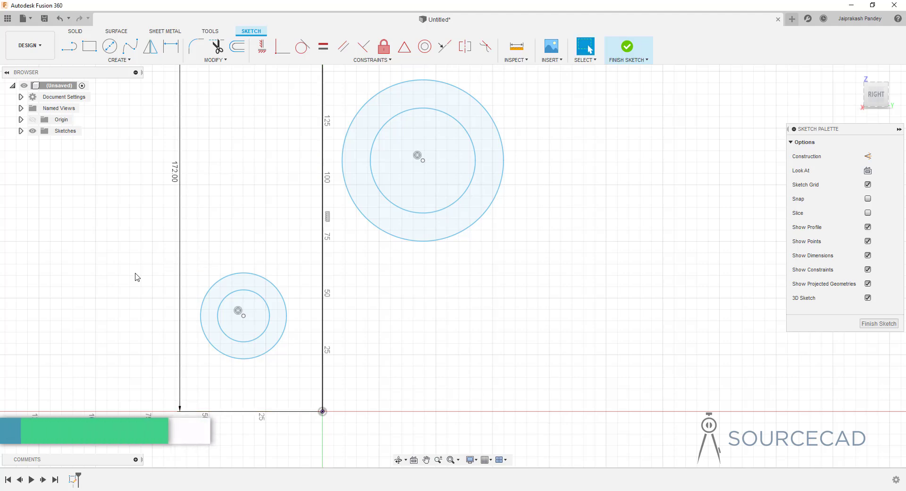
scroll(295, 231, down, 4)
middle_drag(292, 192, 342, 250)
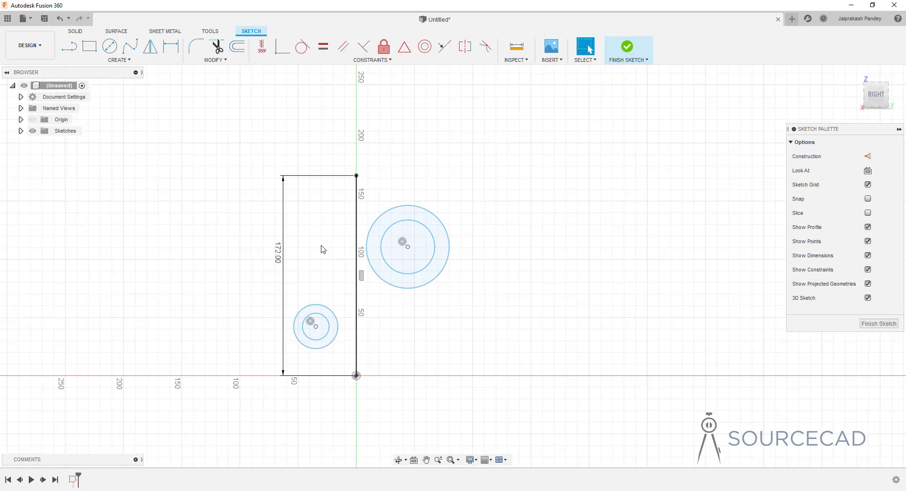
- Dimension the vertical distance from the origin to the small circles' center as 75 mm
key(d)
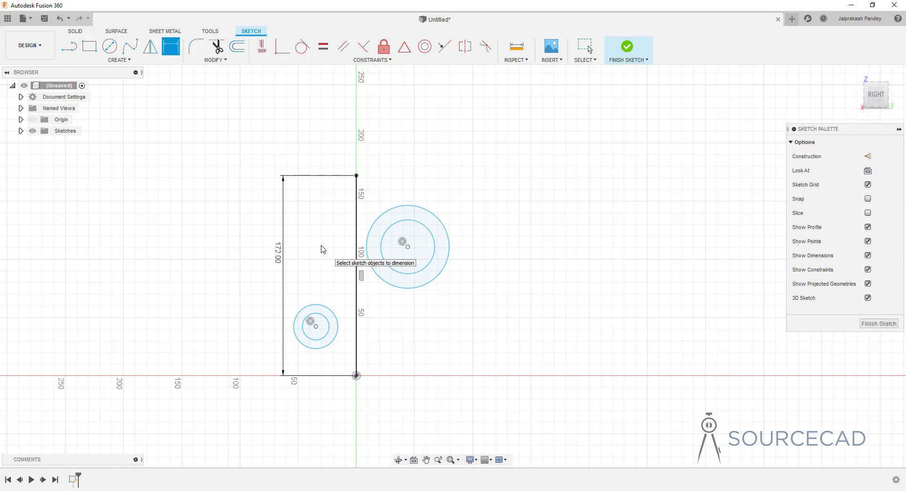
click(316, 327)
click(356, 375)
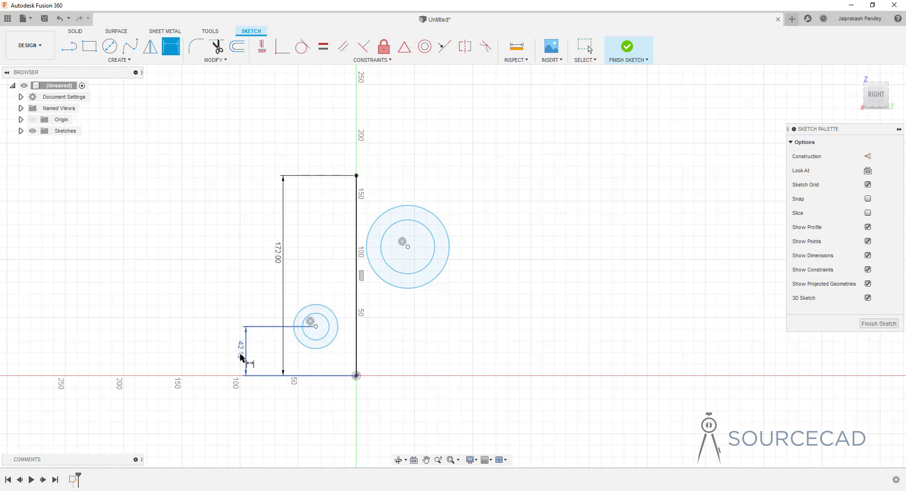
click(242, 353)
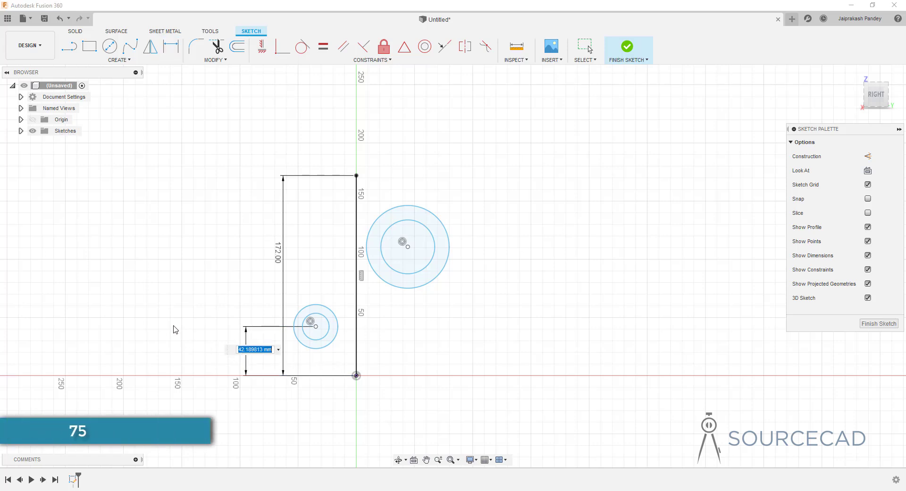
text(75)
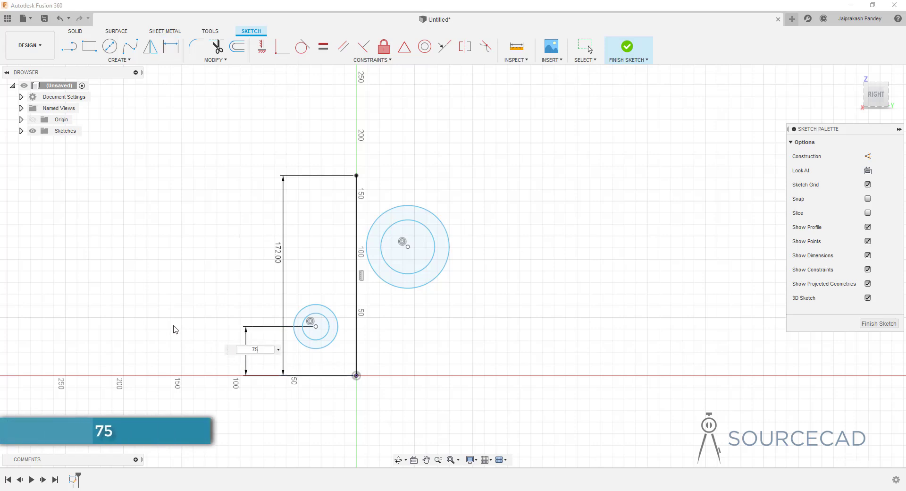
key(Return)
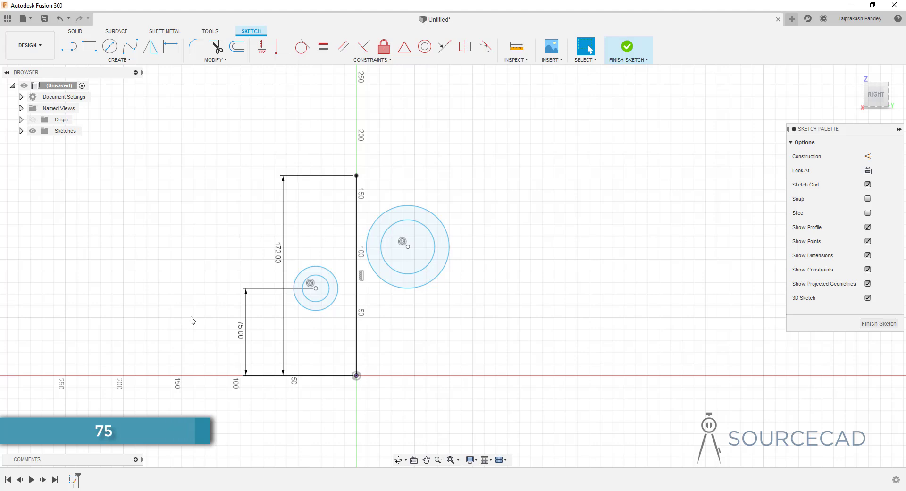
- Dimension the horizontal distance between the centers of the two circle pairs as 110 mm
key(d)
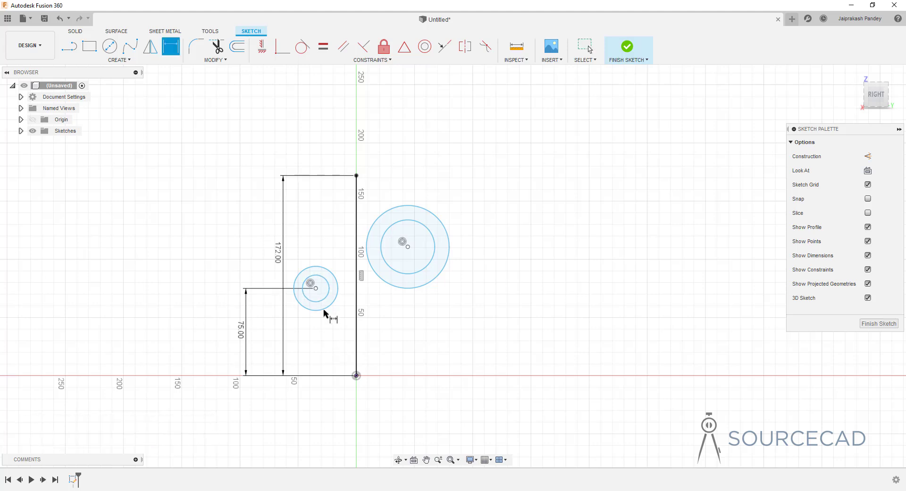
click(316, 288)
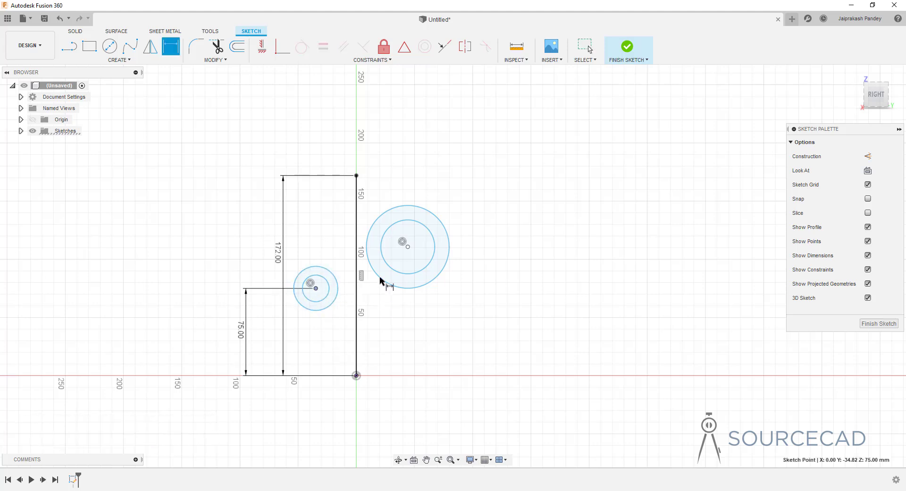
click(407, 247)
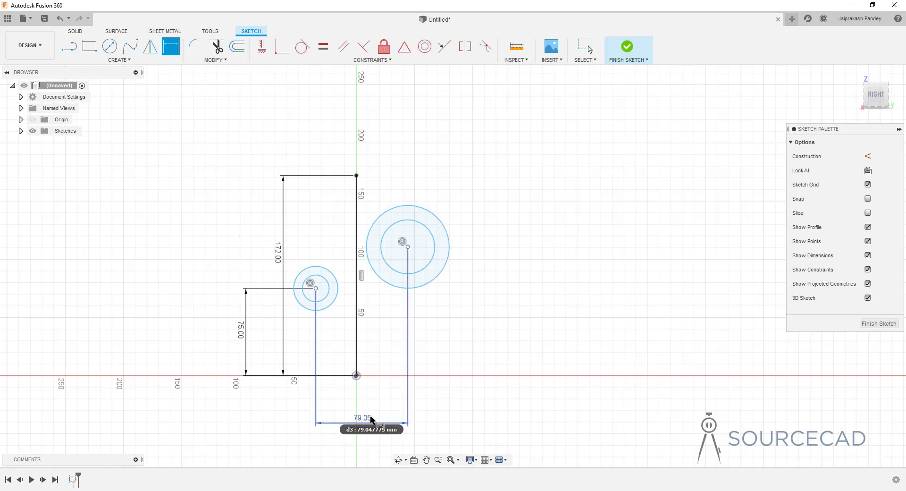
click(370, 418)
text(11)
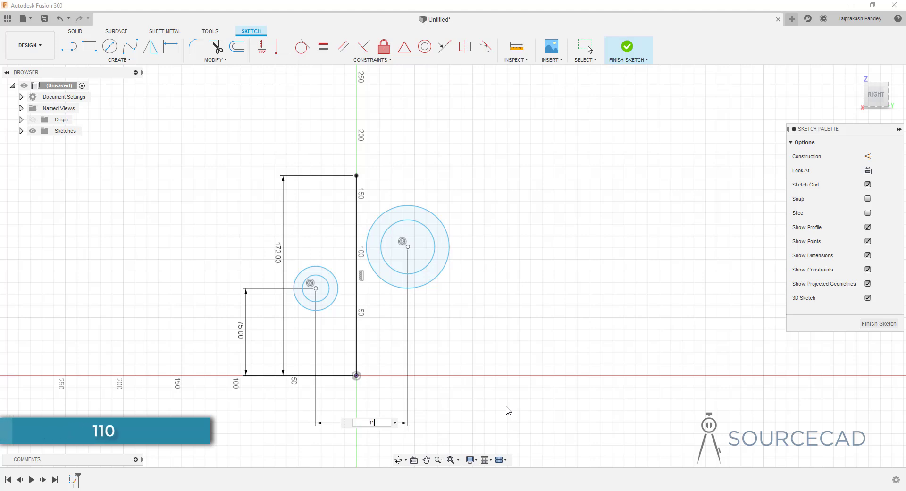
text(0)
key(Return)
key(Escape)
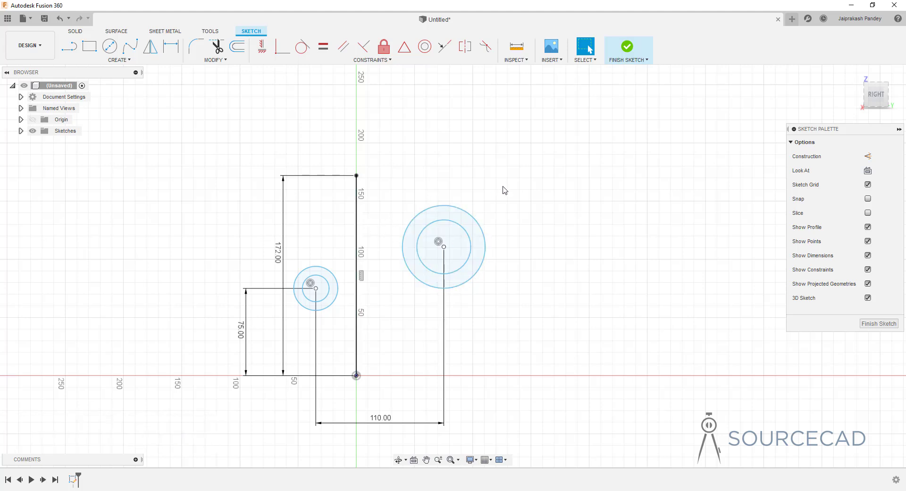
- Dimension the diameter of the outer circle in the larger pair as 115 mm
key(d)
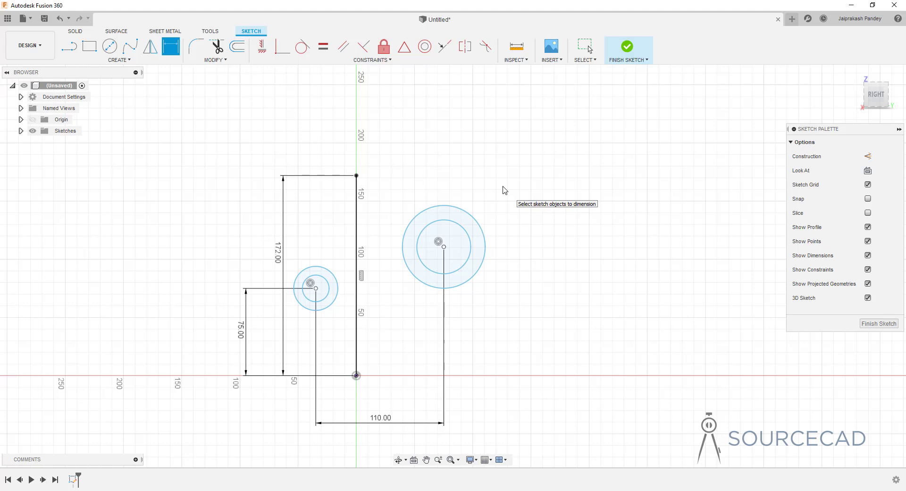
click(459, 209)
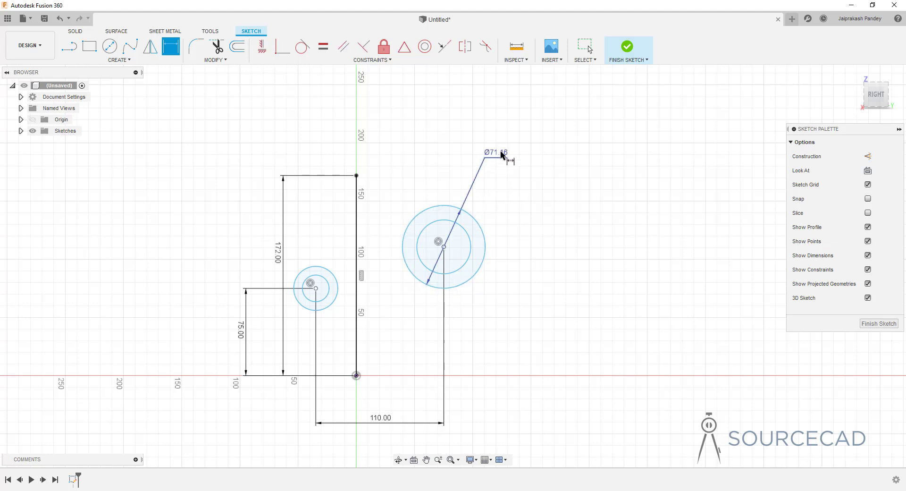
click(501, 155)
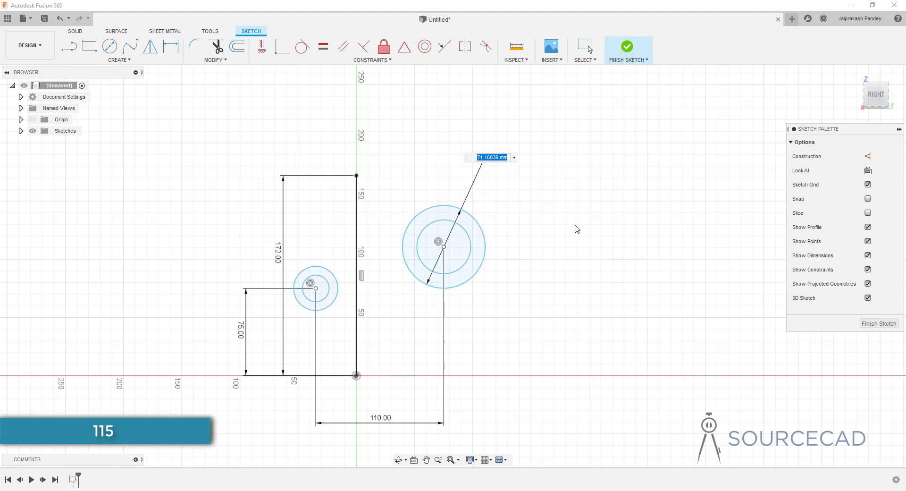
text(115)
key(Return)
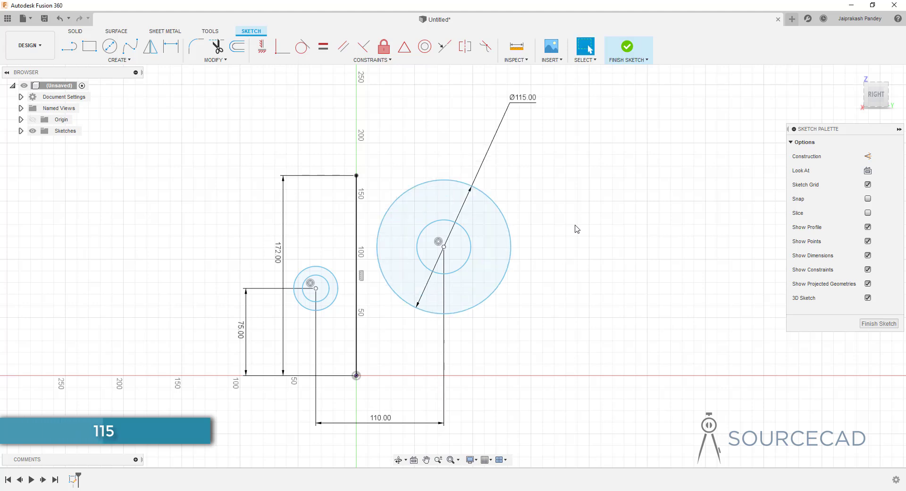
- Dimension the diameter of the inner circle in the larger pair as 75 mm
key(d)
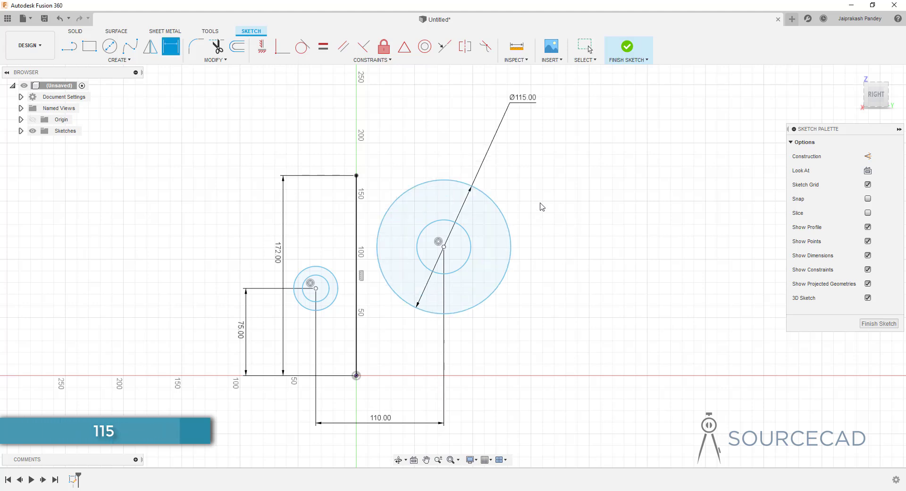
click(470, 240)
click(547, 204)
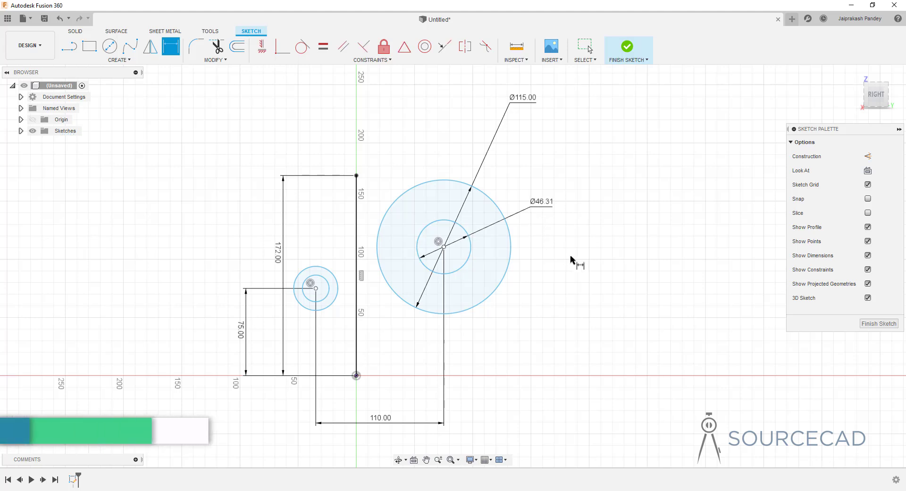
double_click(541, 202)
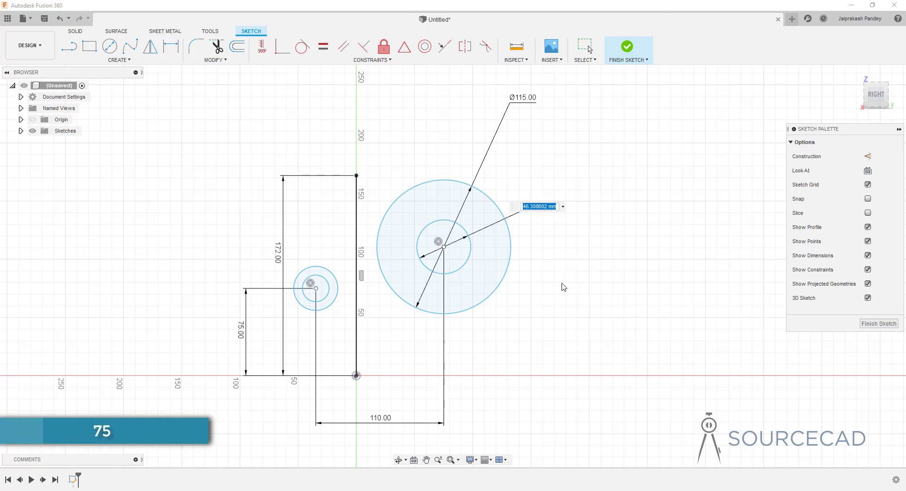
text(75)
key(Return)
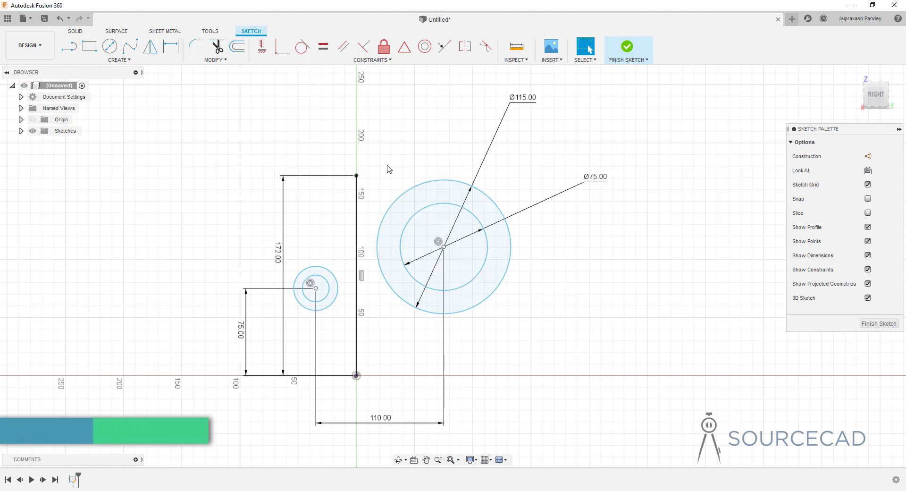
- Apply a tangent constraint between the outer circle of the larger pair and the vertical line
click(381, 209)
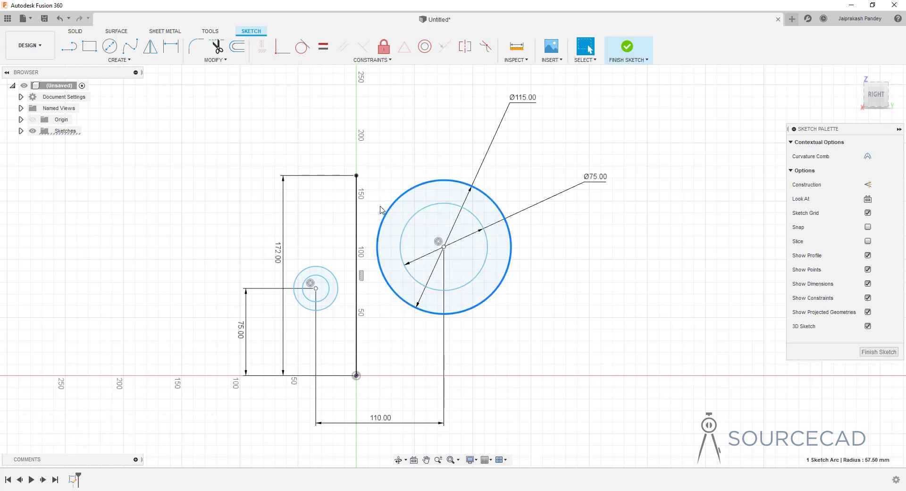
shift+click(357, 208)
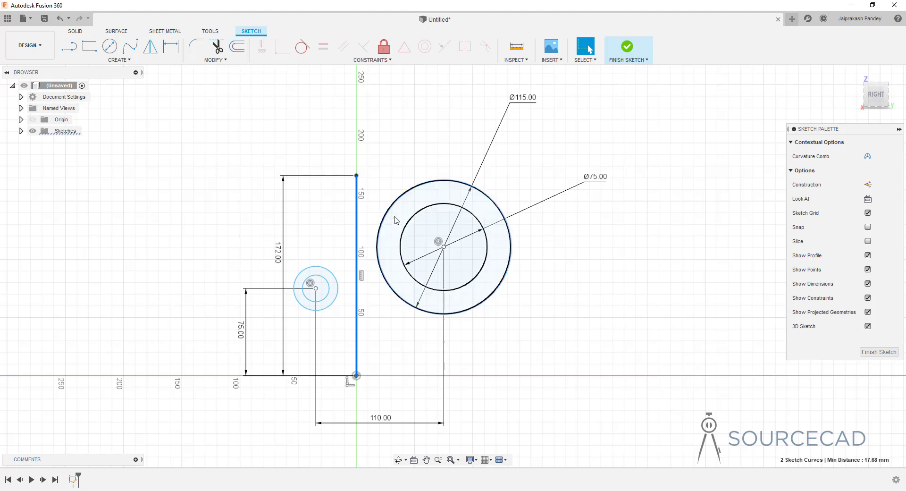
click(301, 49)
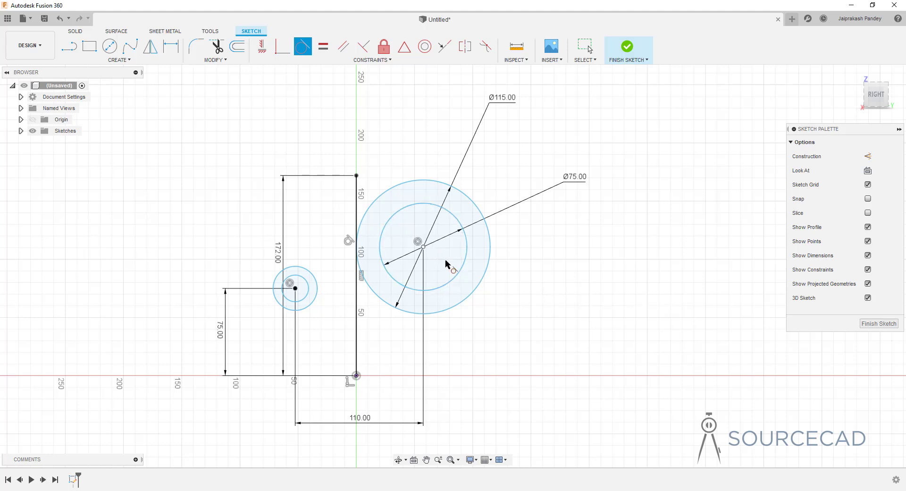
key(Escape)
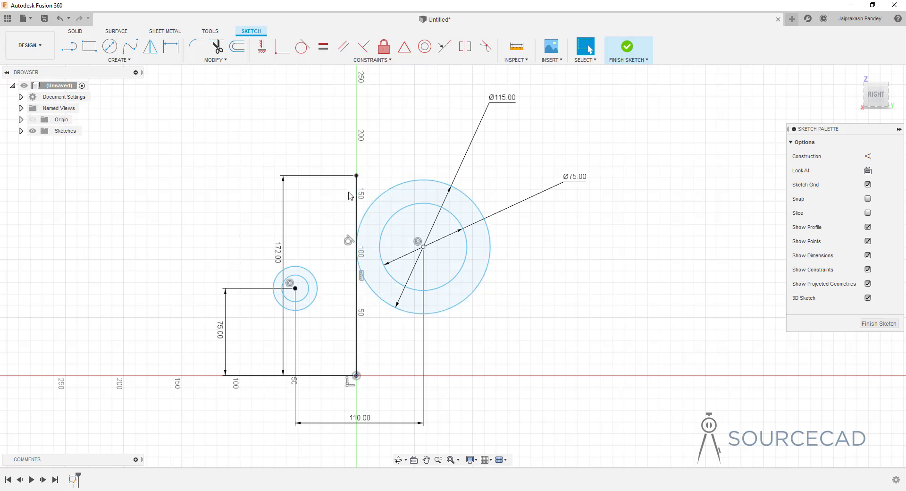
- Dimension the vertical distance from the origin to the larger circles' center as 172 mm
key(d)
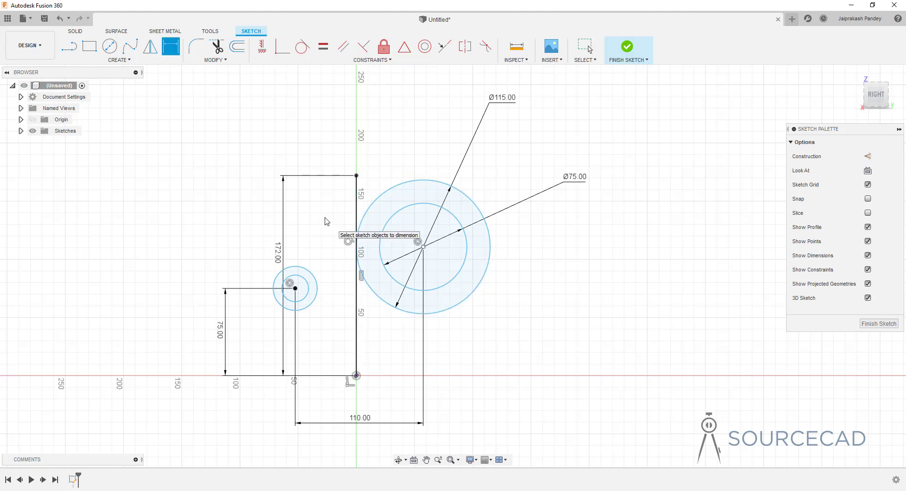
click(423, 246)
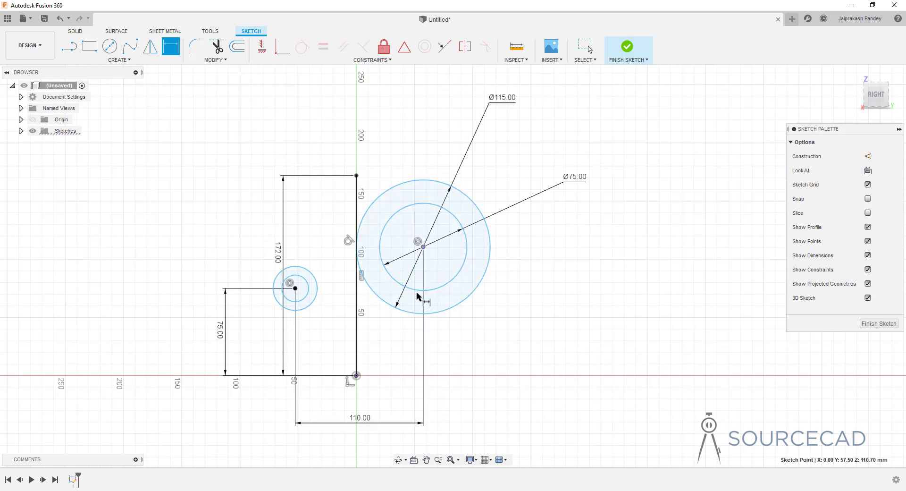
click(357, 375)
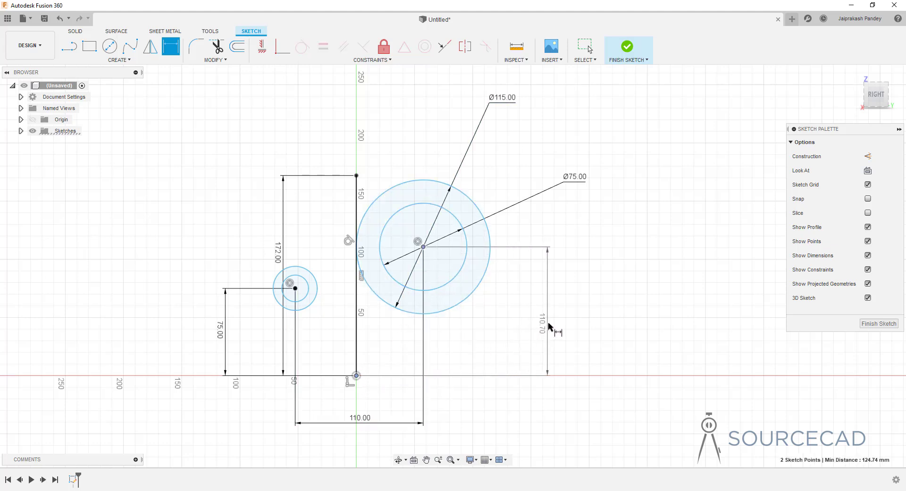
click(545, 321)
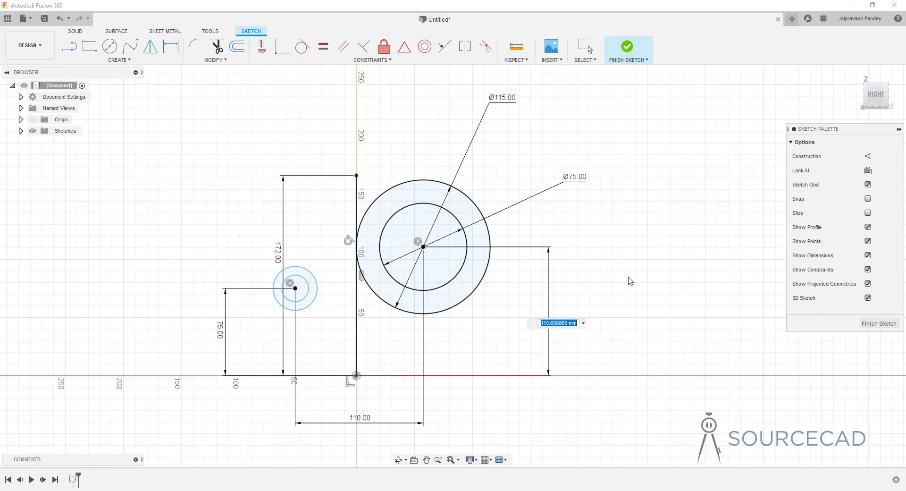
text(172)
key(Return)
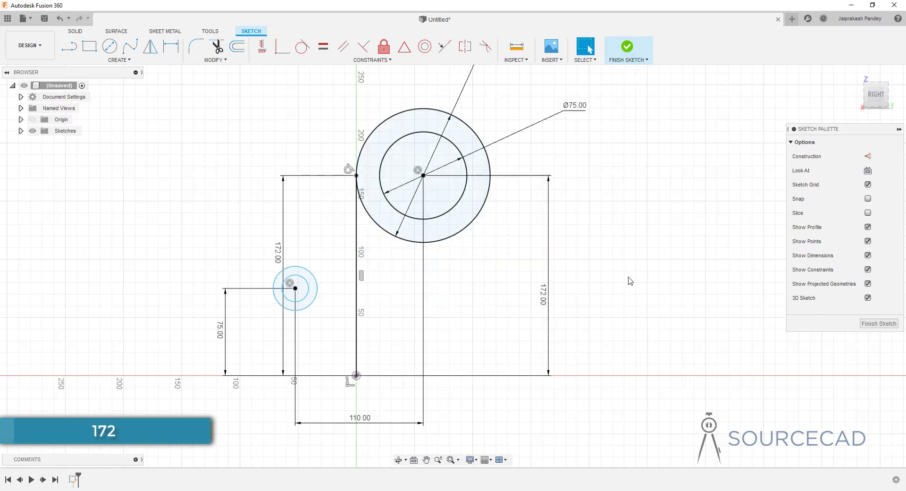
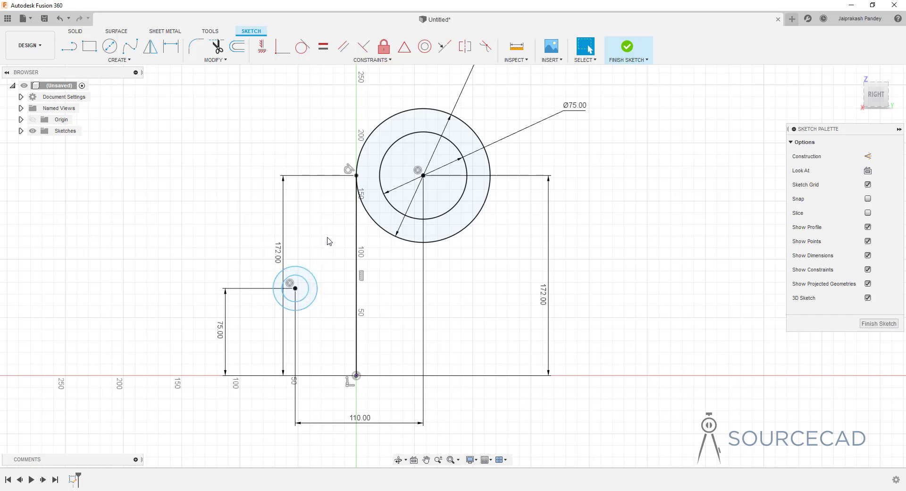
- Dimension the diameter of the outer circle in the smaller pair as 45 mm
key(d)
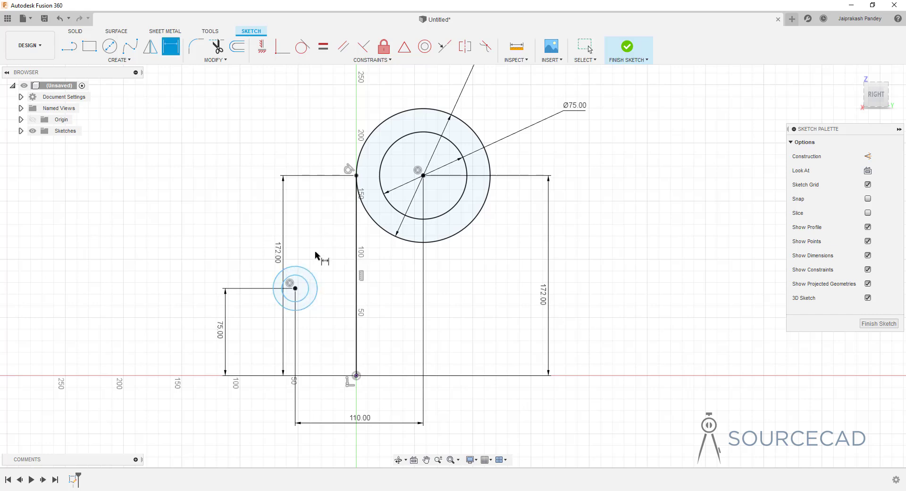
click(280, 273)
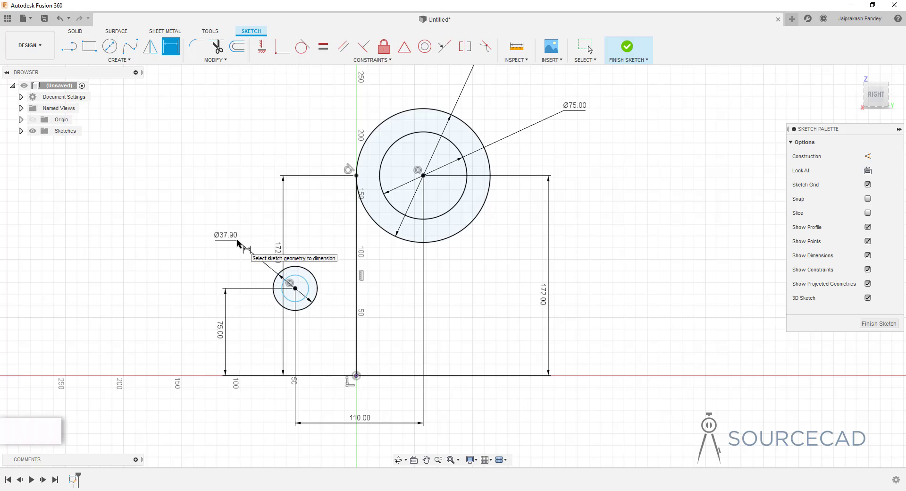
click(233, 239)
text(45)
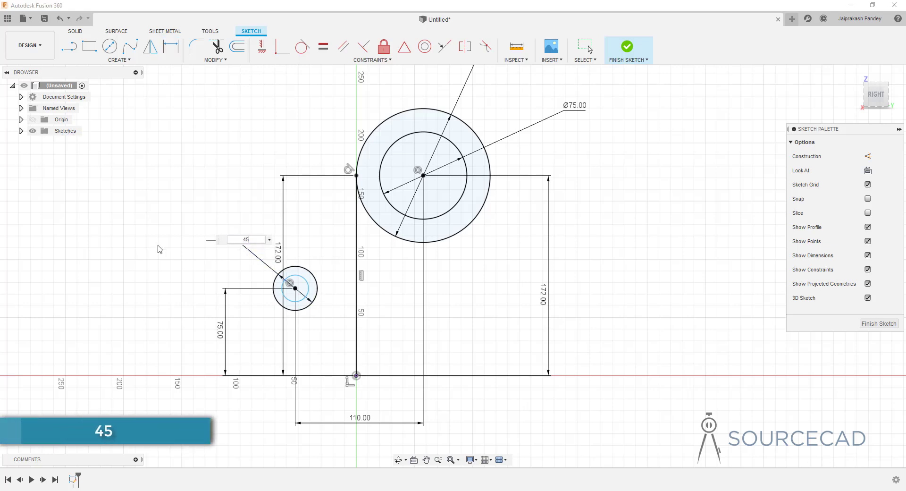
key(Return)
- Dimension the diameter of the undimensioned inner circle in the smaller pair as 75 mm
key(d)
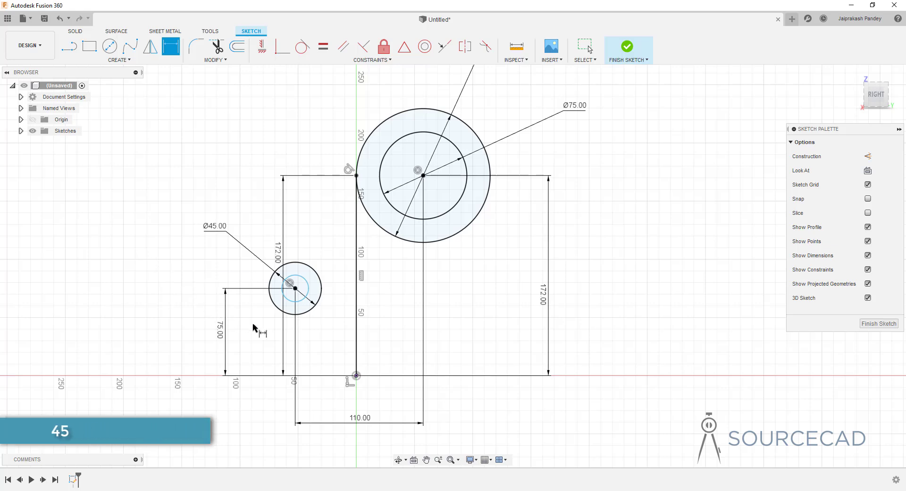
click(285, 297)
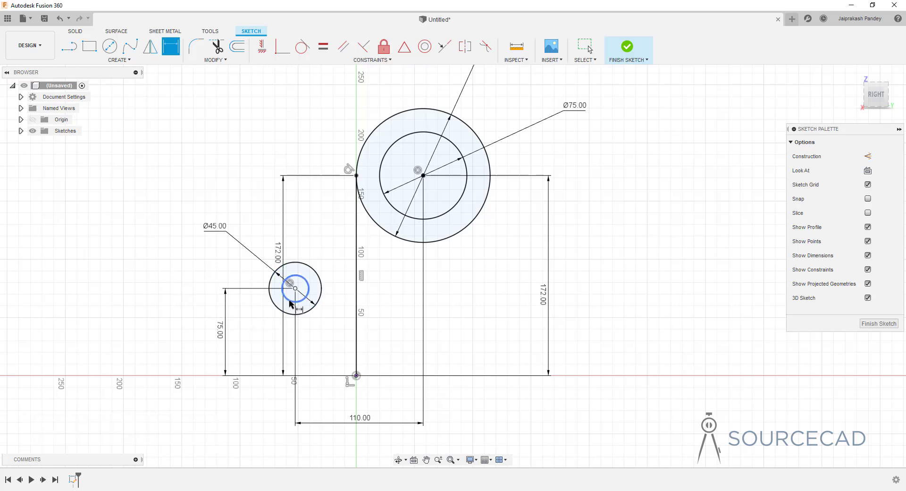
click(246, 316)
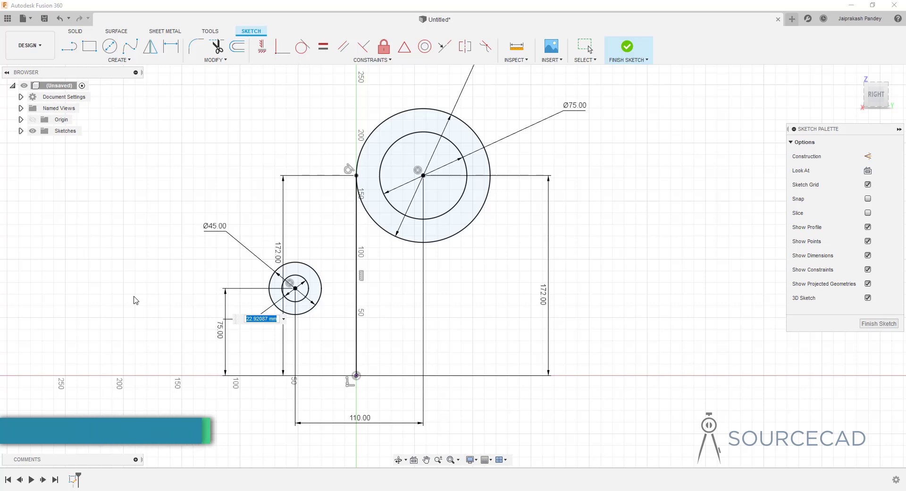
text(75)
key(Return)
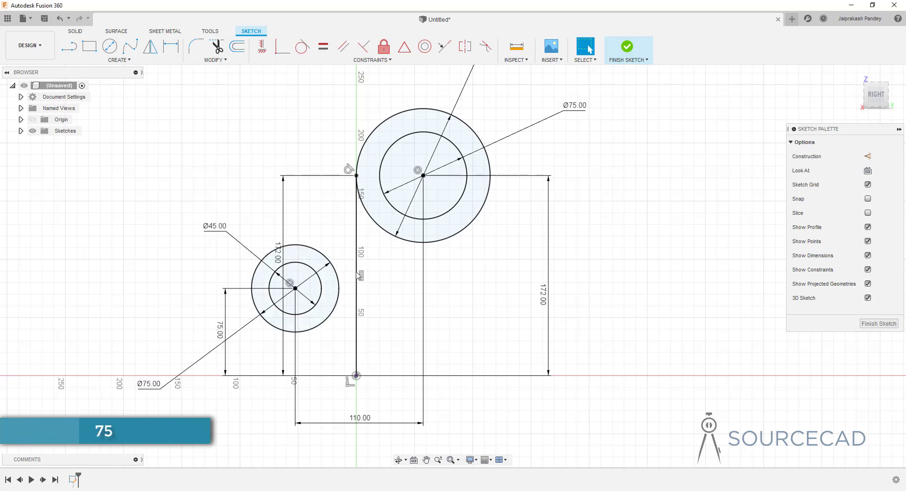
key(Escape)
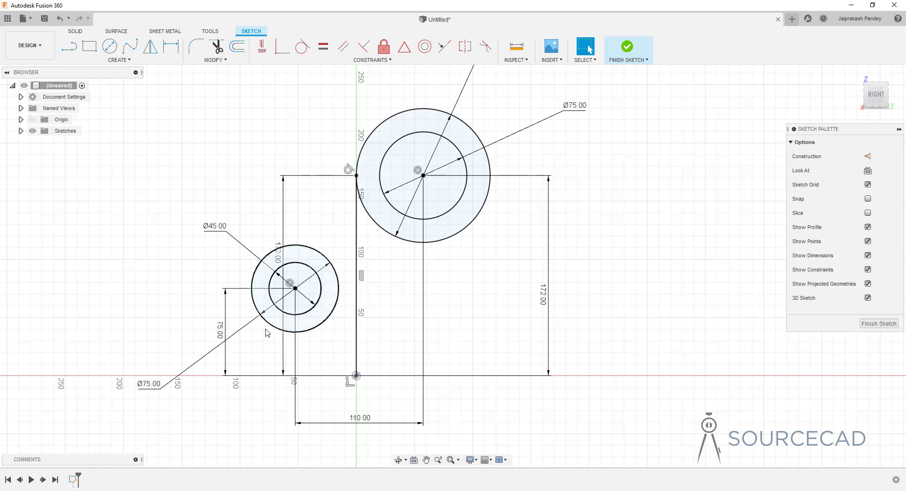
- Draw a slanted line about 161 mm long from the upper left of the 115 mm circle, tangent to the smaller pair's 75 mm circle
click(69, 46)
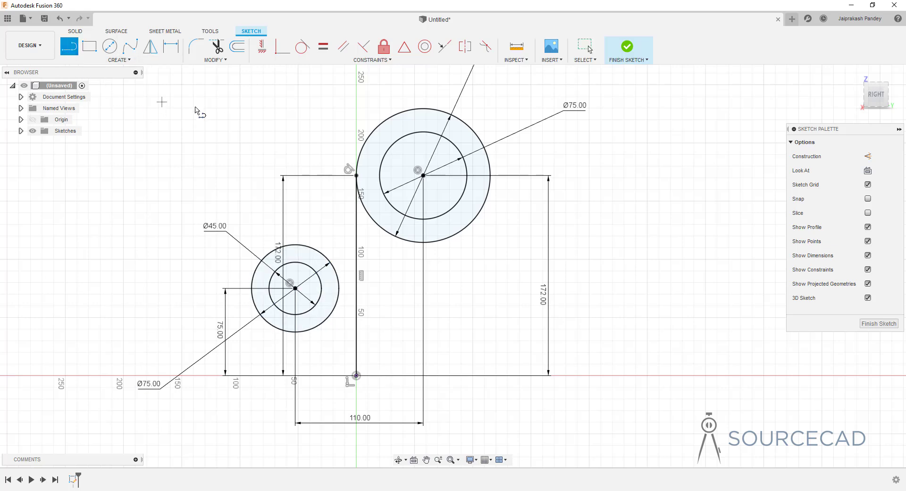
click(386, 121)
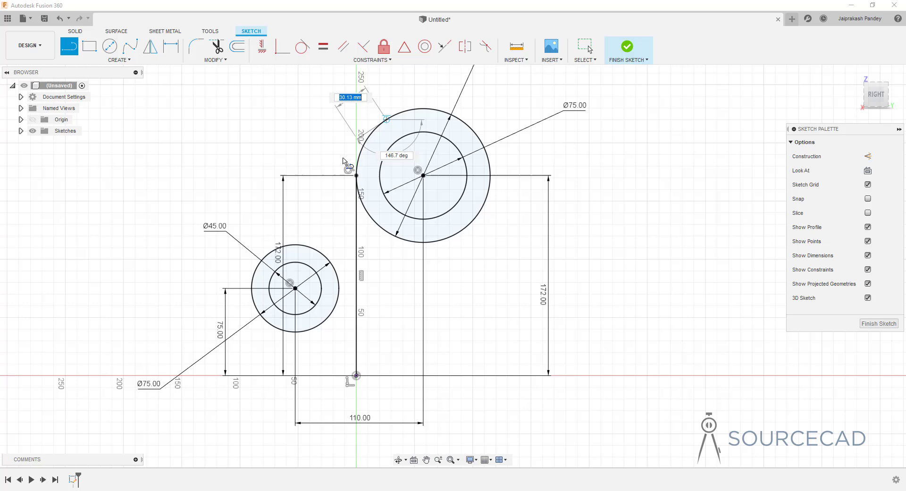
click(260, 260)
key(Escape)
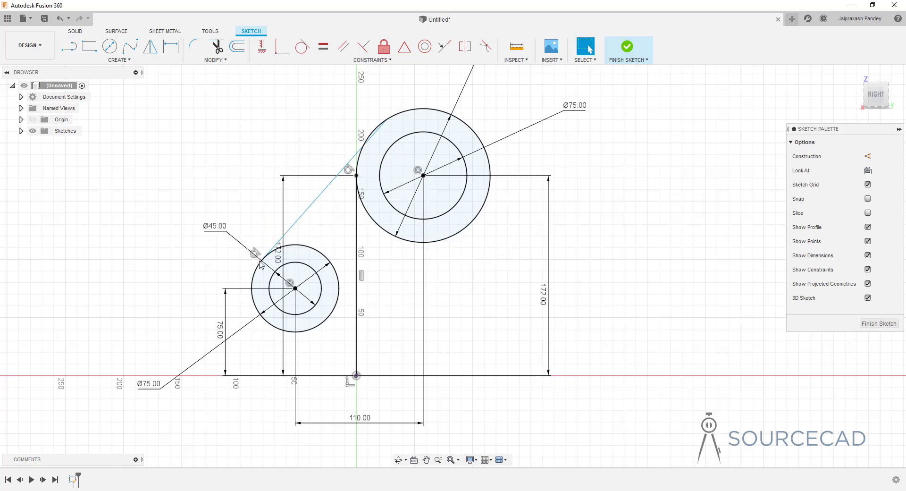
click(351, 159)
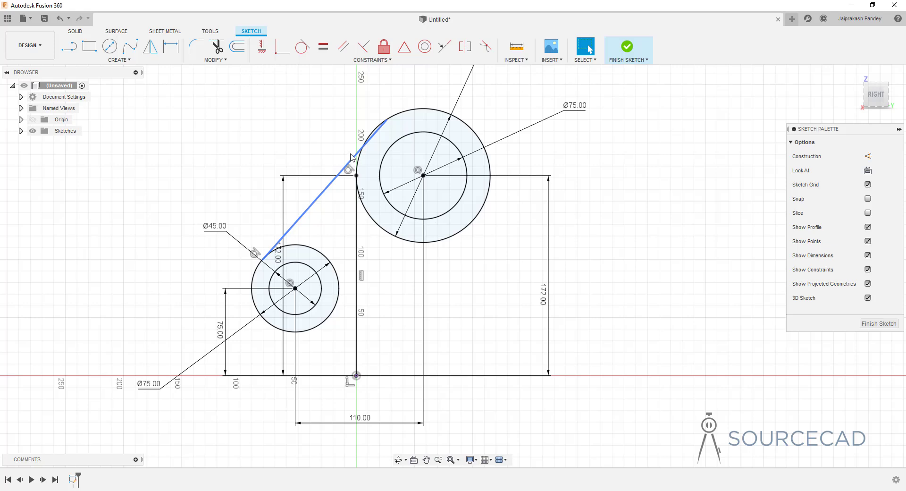
click(342, 194)
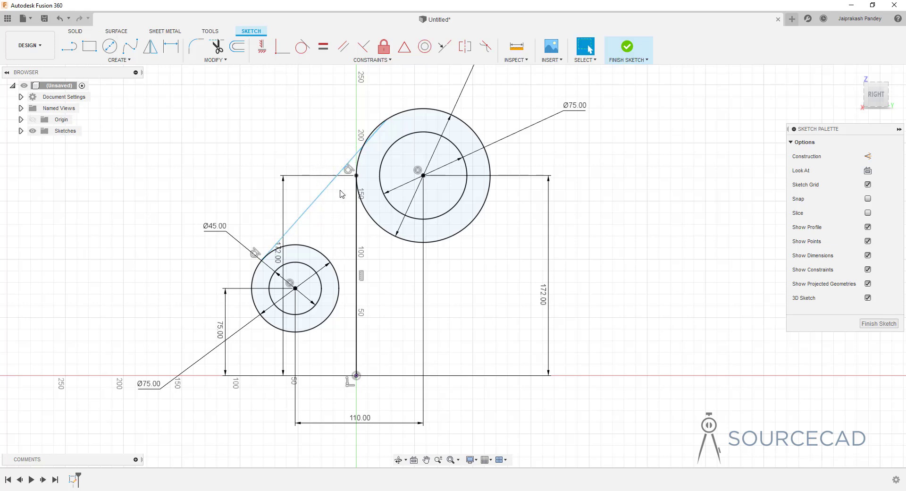
- Delete the coincident constraint between the slanted line's upper end and the 115 mm circle, and move that endpoint above the circle
click(355, 159)
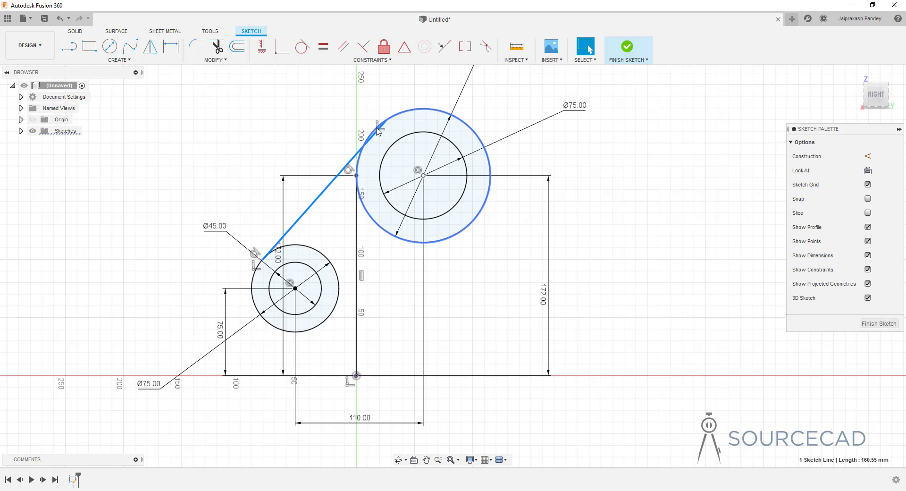
click(378, 125)
right_click(378, 125)
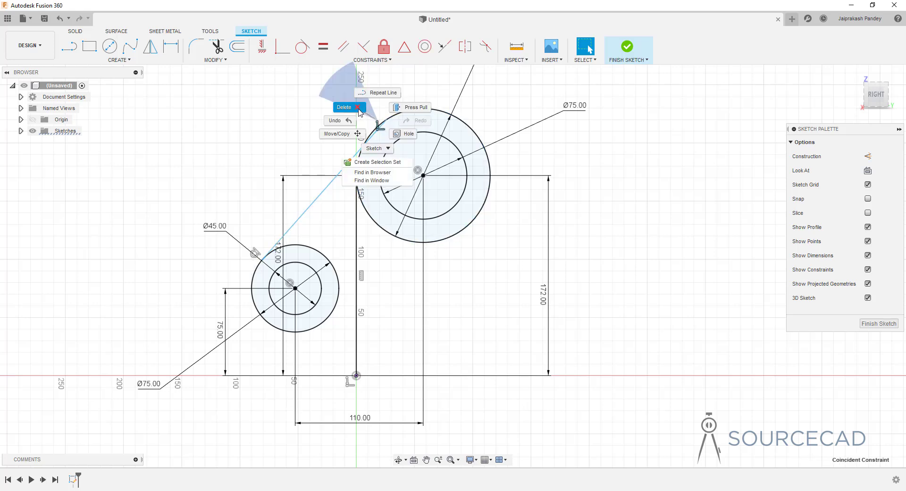
click(336, 120)
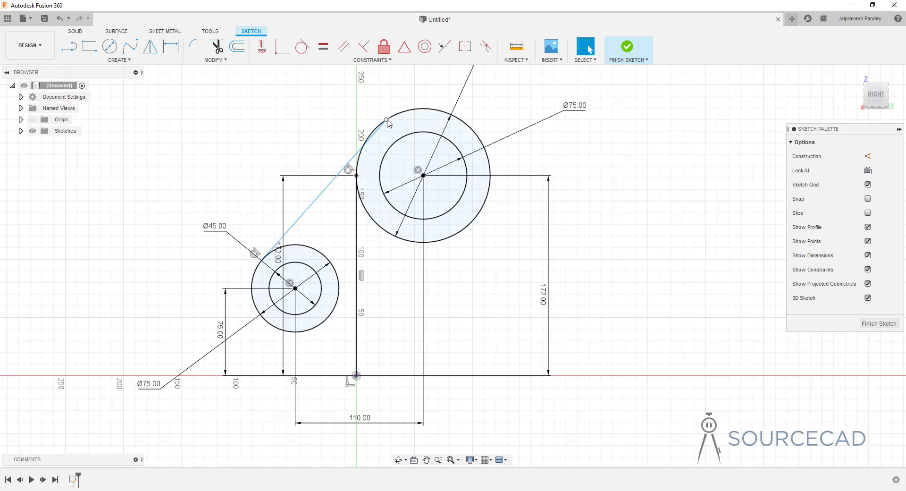
mouse_move(387, 121)
mouse_down()
mouse_move(306, 126)
mouse_move(322, 131)
mouse_move(372, 114)
mouse_move(399, 86)
mouse_up()
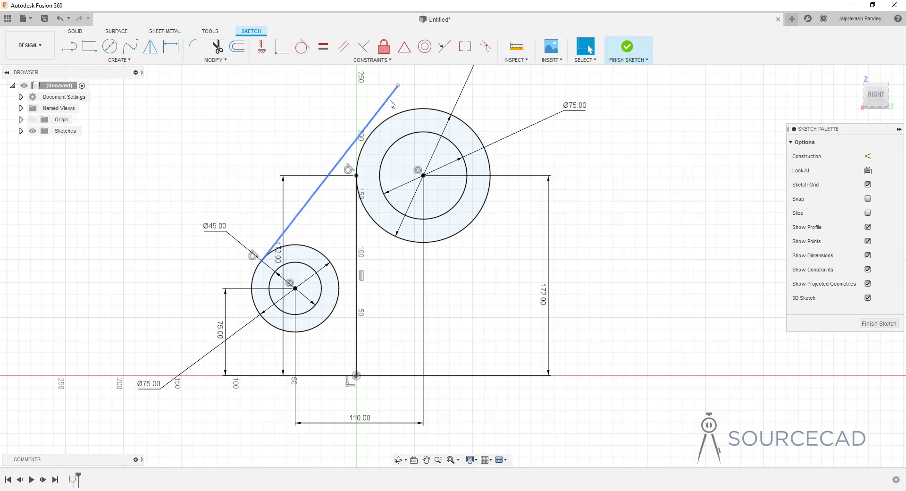
- Apply a tangent constraint between the slanted line and the 115 mm circle
click(388, 100)
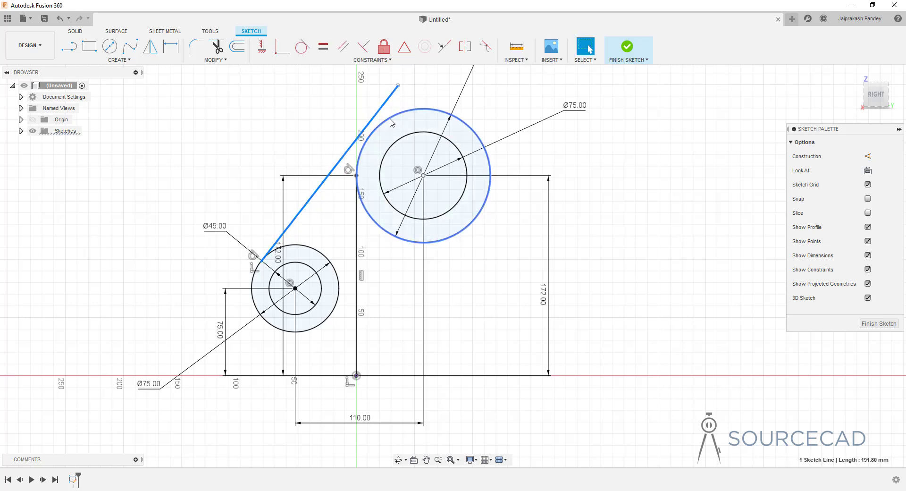
shift+click(390, 123)
click(302, 46)
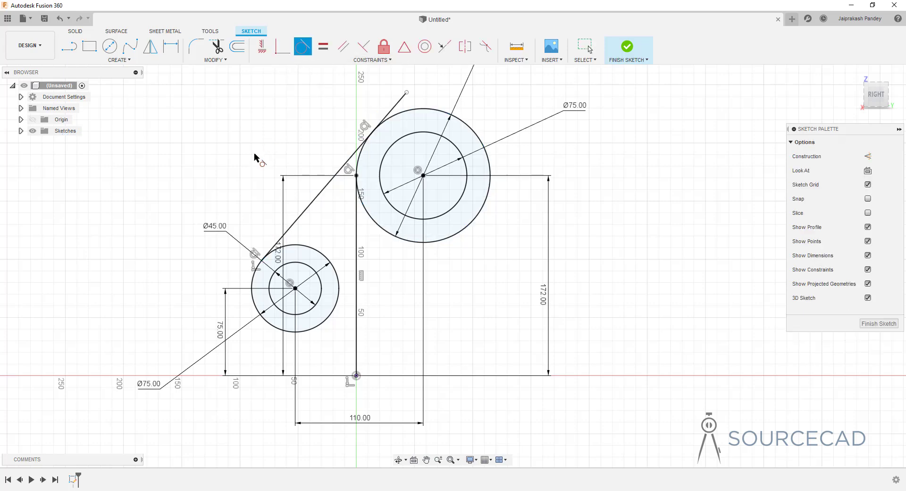
key(Escape)
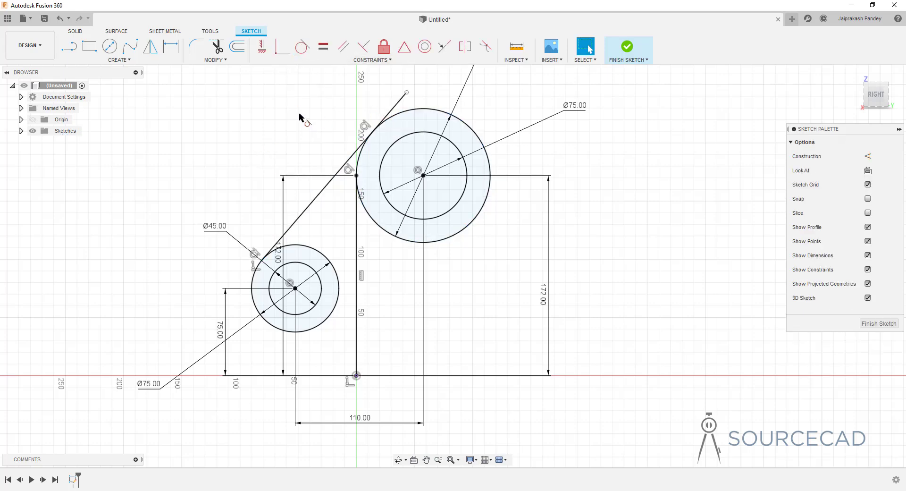
- Draw a slanted line about 81 mm long from the origin, tangent to the lower left of the smaller pair's 75 mm circle
key(l)
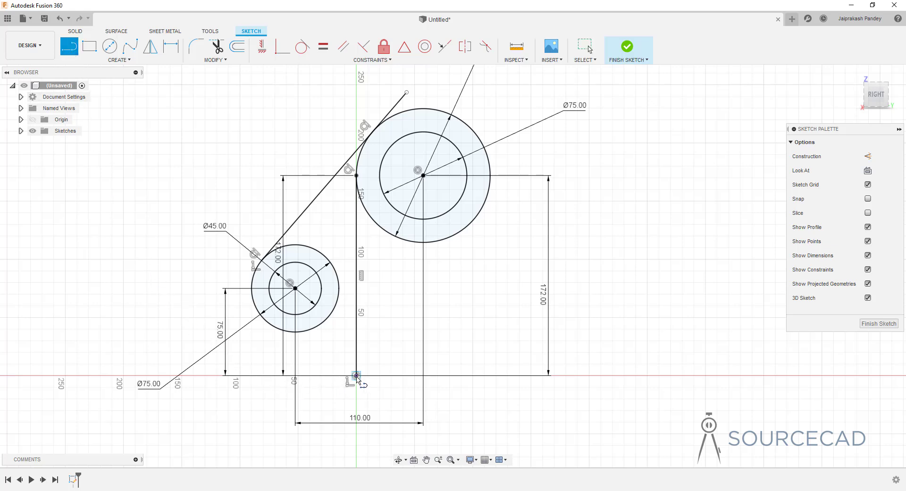
click(357, 376)
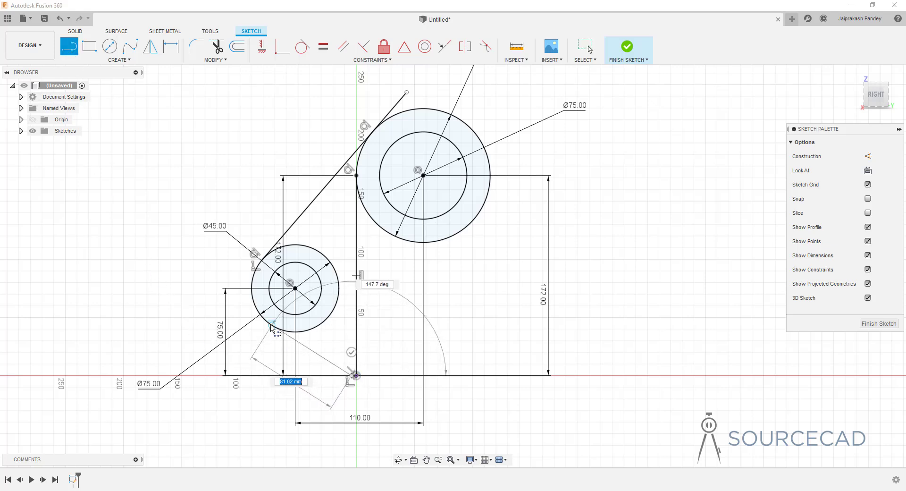
double_click(272, 327)
key(Escape)
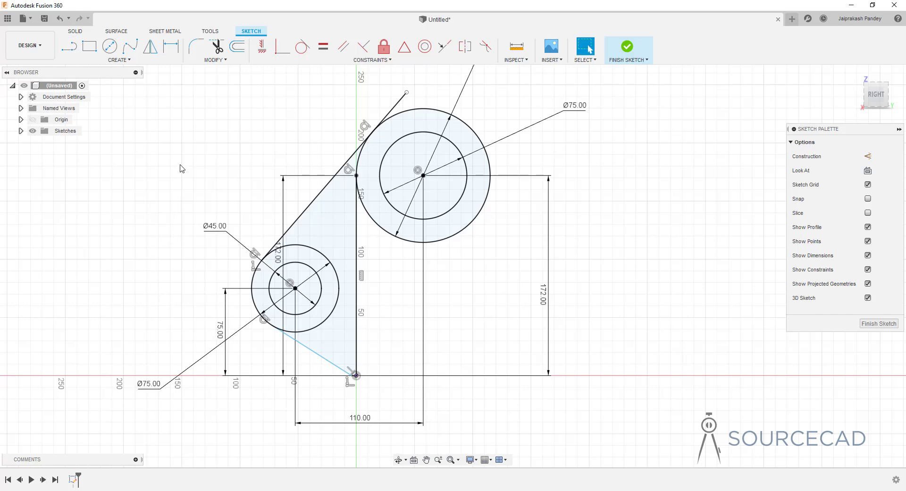
- Trim the end of the upper slanted line that extends past its tangent point on the 115 mm circle
click(217, 46)
click(400, 101)
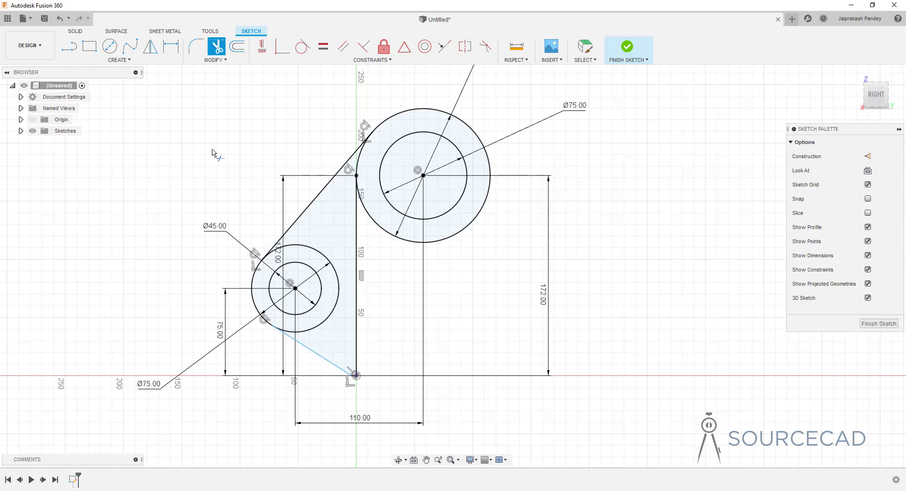
key(Escape)
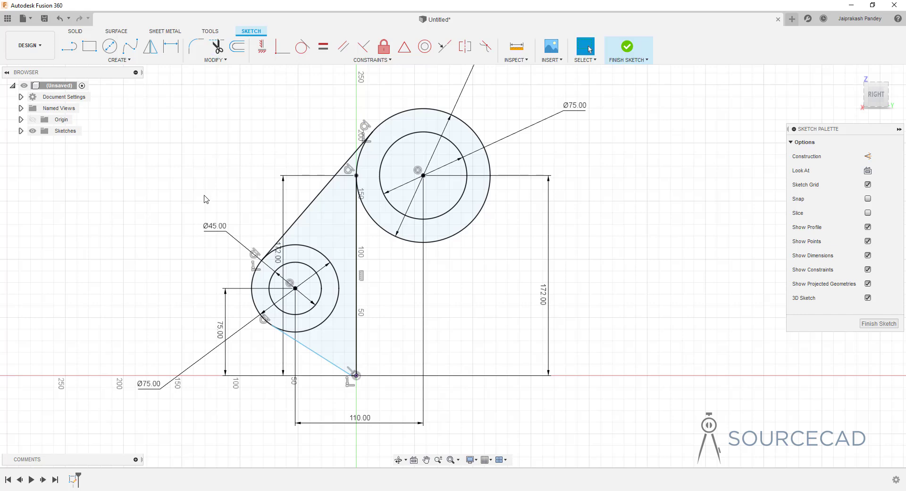
- Move the lower slanted line's lower endpoint along the horizontal axis to about 30 mm left of the origin
click(309, 351)
click(311, 355)
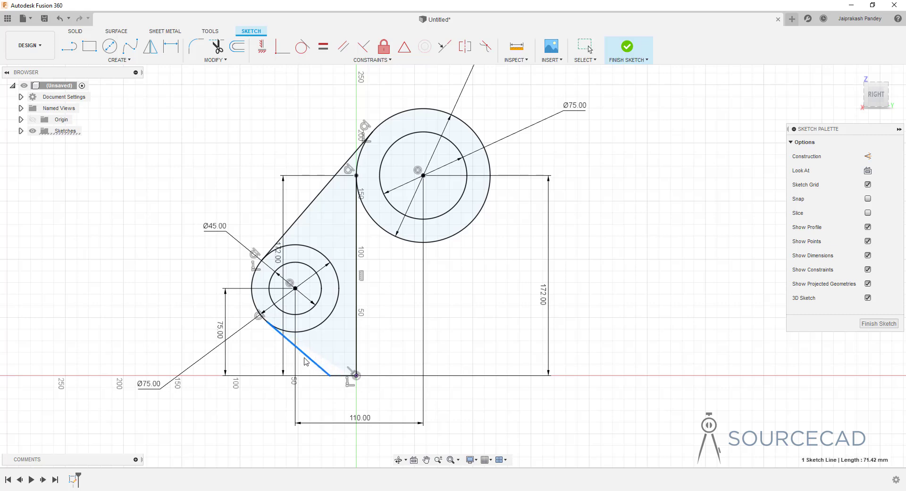
drag(324, 364, 334, 378)
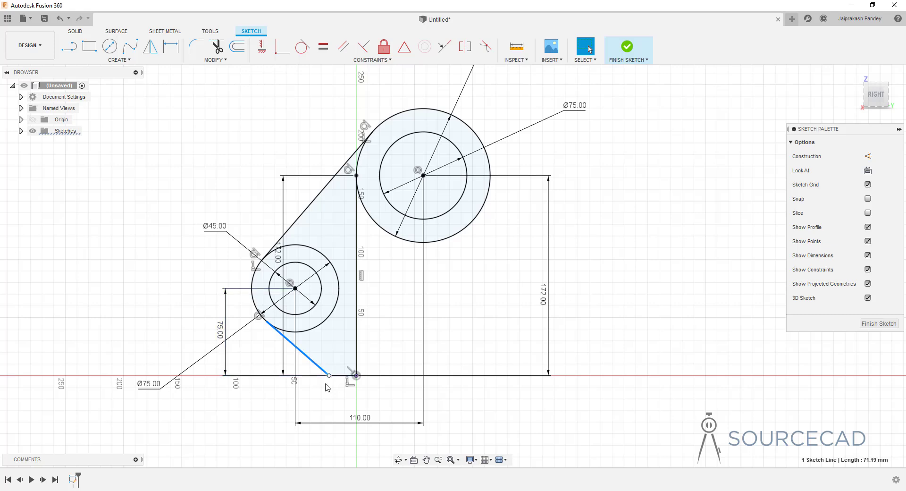
click(329, 388)
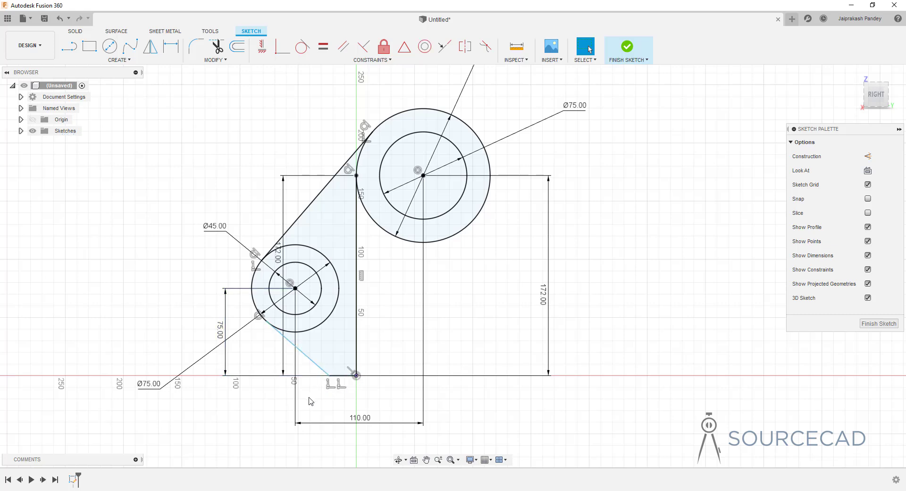
click(345, 375)
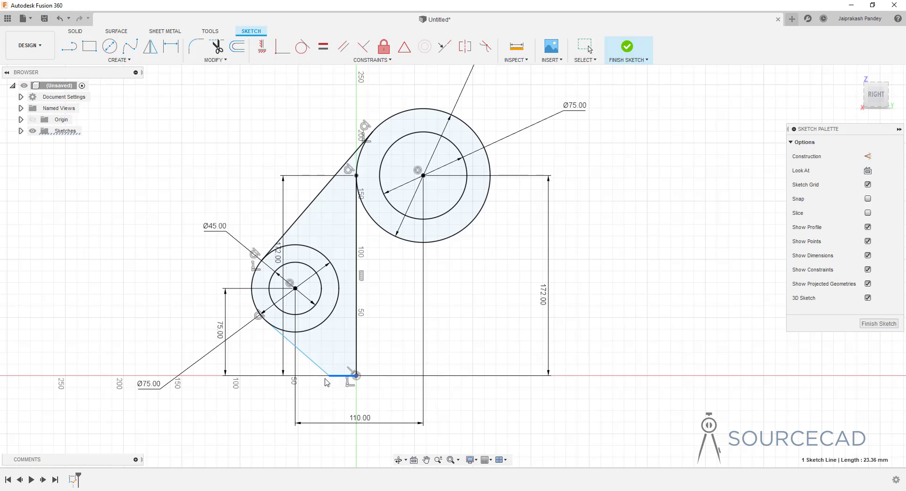
key(Escape)
drag(325, 380, 320, 380)
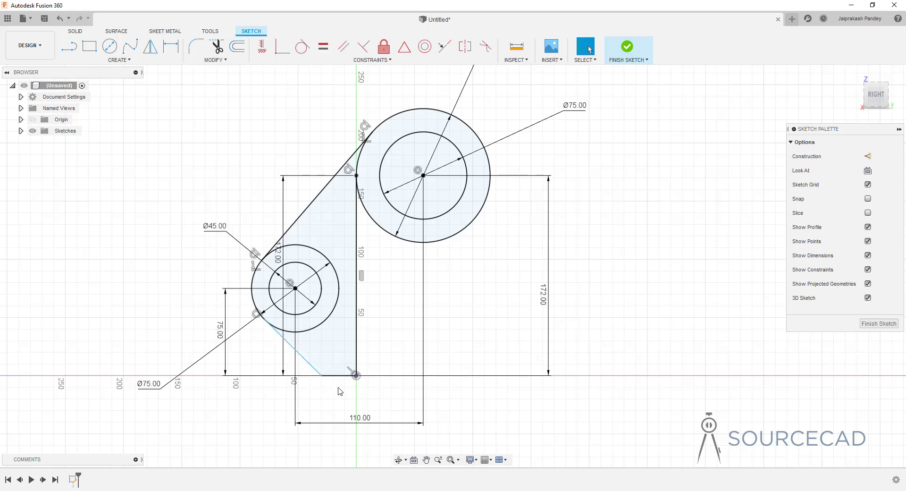
- Delete the short horizontal line at the origin and make the slanted line's lower endpoint coincident with the origin
click(346, 376)
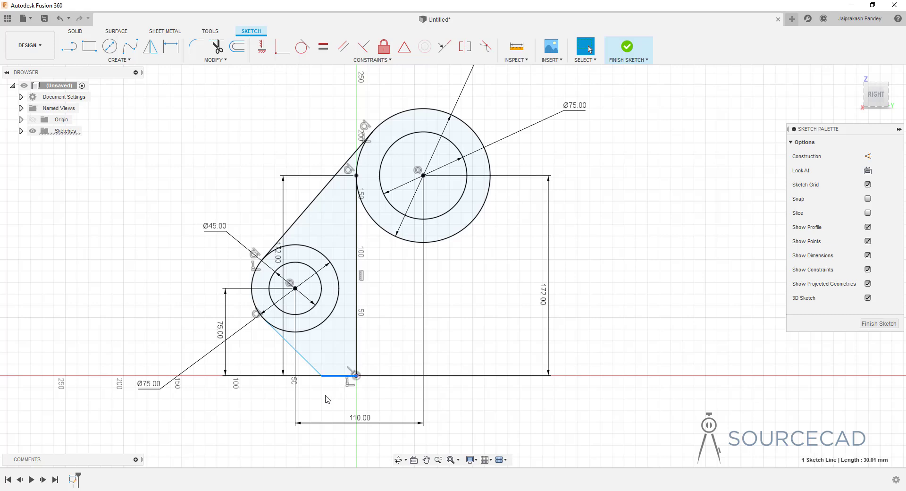
key(Delete)
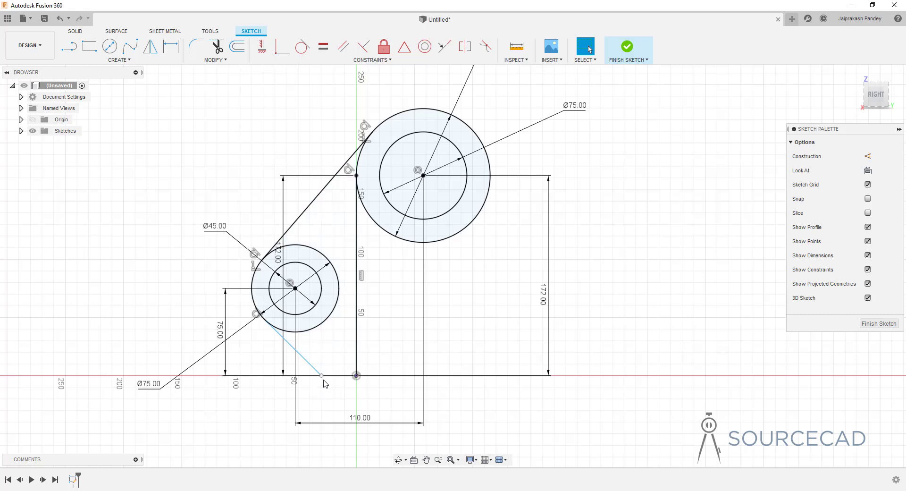
click(322, 376)
ctrl+click(357, 376)
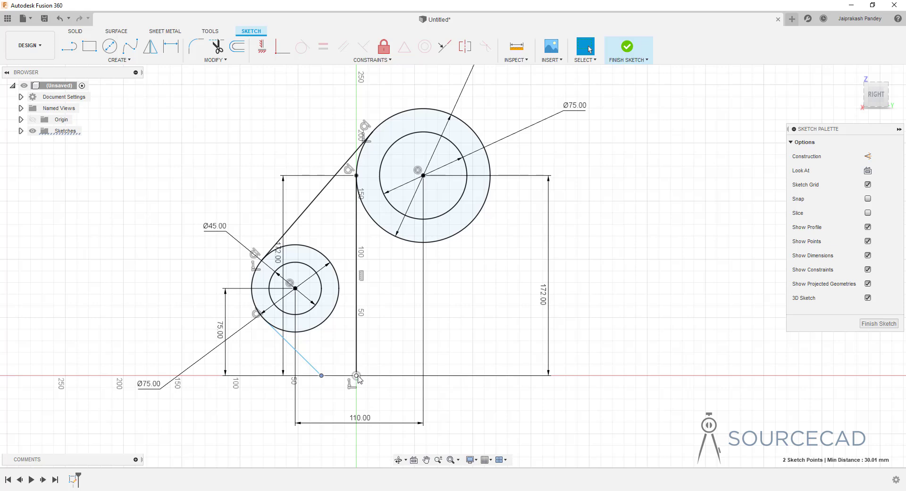
click(282, 45)
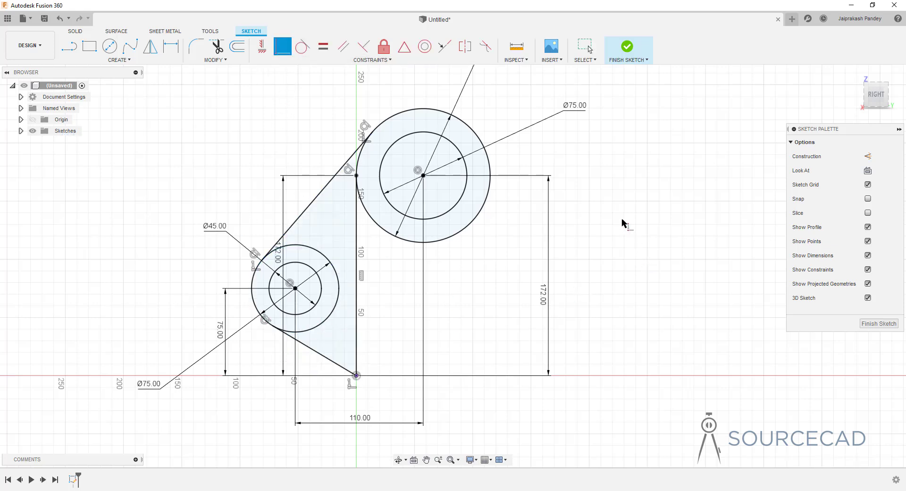
key(Escape)
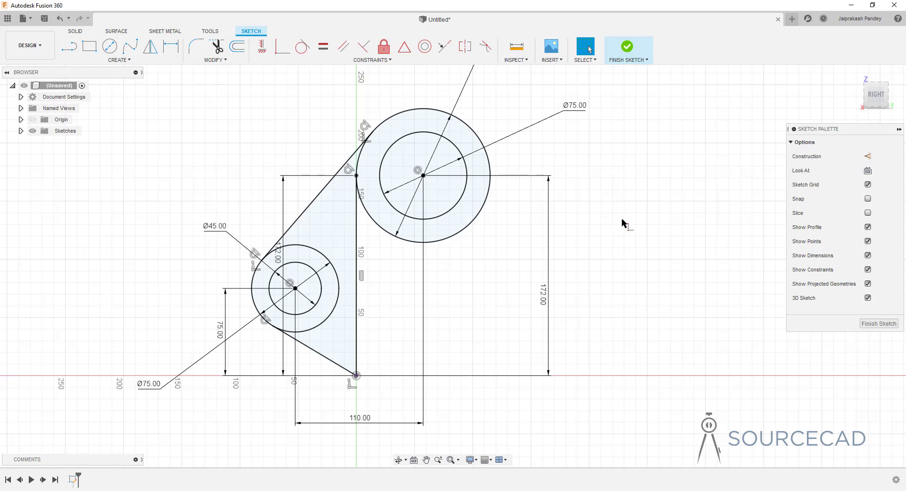
- Draw a chain of seven horizontal and vertical lines from the origin around a stepped foot, ending with a horizontal line about 26 mm long below the 115 mm circle
click(71, 47)
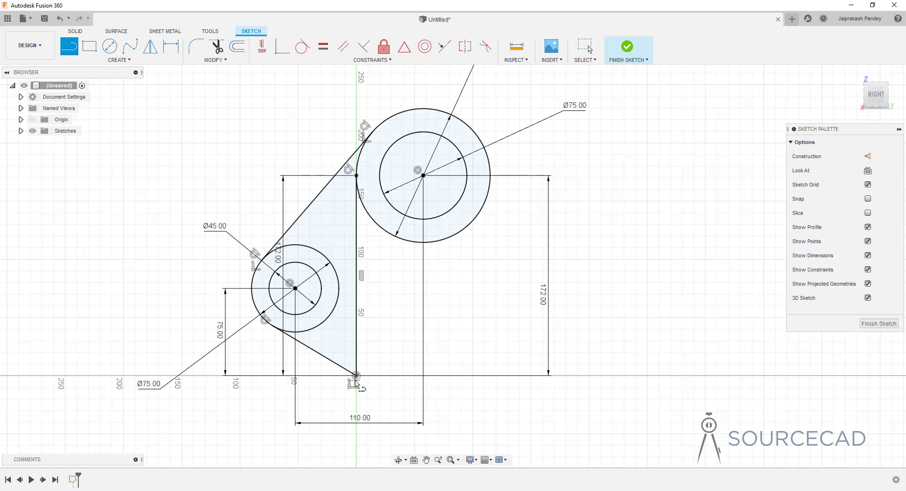
click(356, 376)
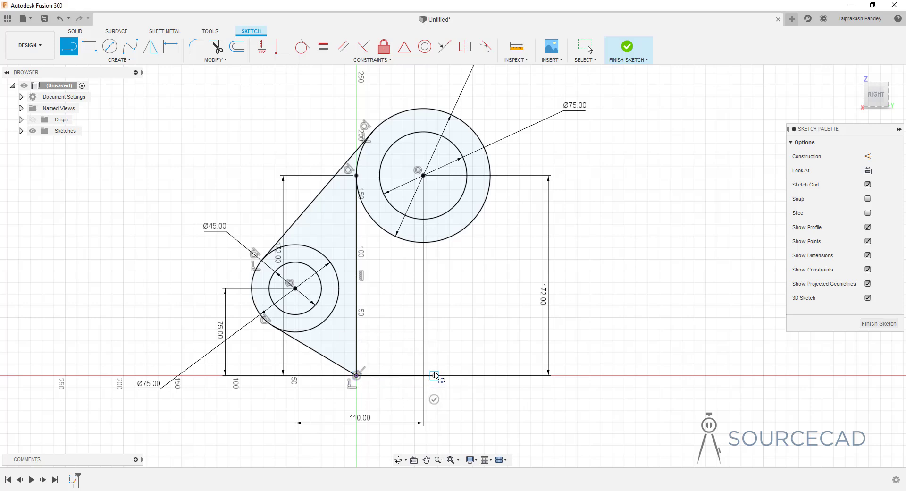
click(435, 375)
click(435, 367)
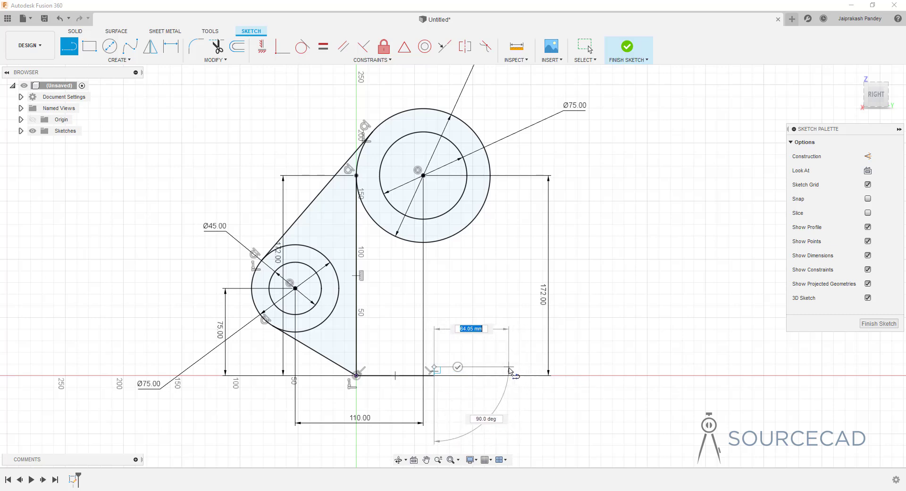
click(508, 366)
click(509, 339)
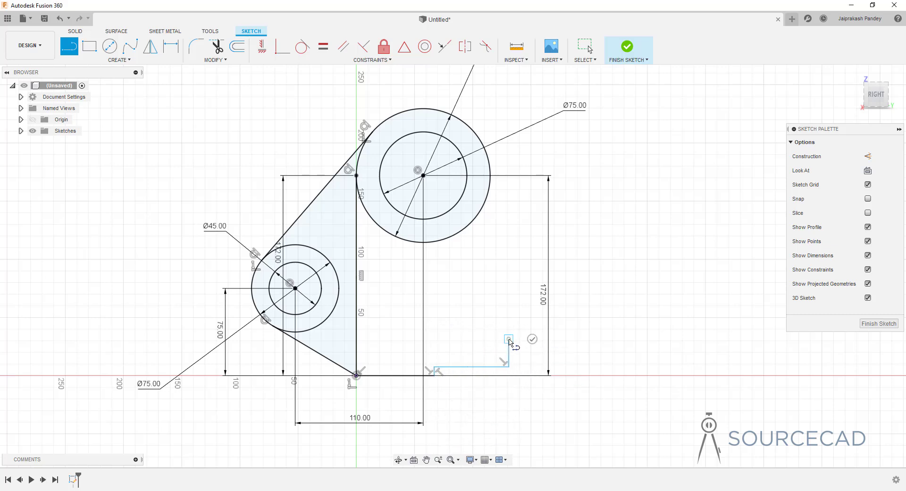
click(398, 338)
click(398, 247)
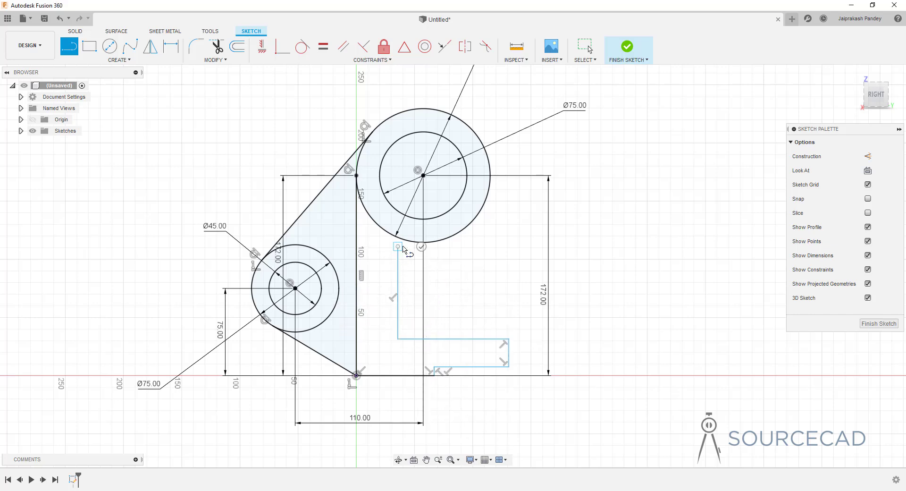
click(427, 250)
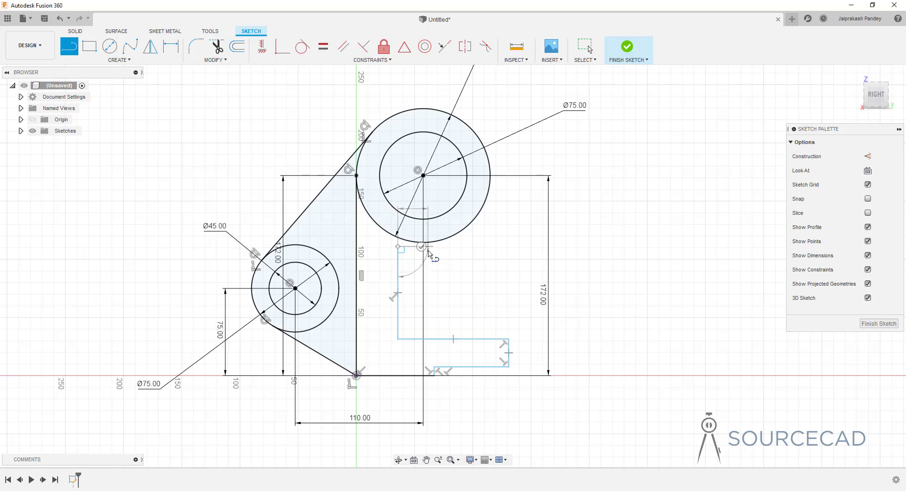
key(Escape)
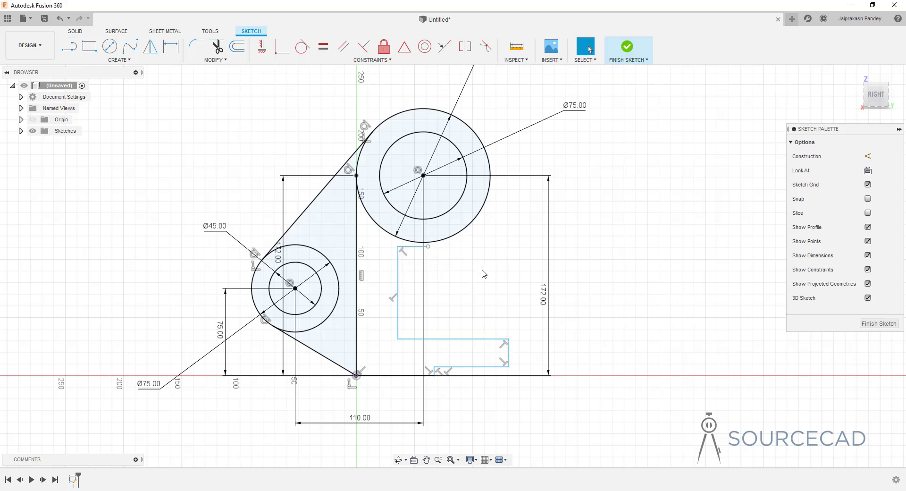
- Apply a tangent constraint between the short upper horizontal line and the underside of the 115 mm circle
click(416, 247)
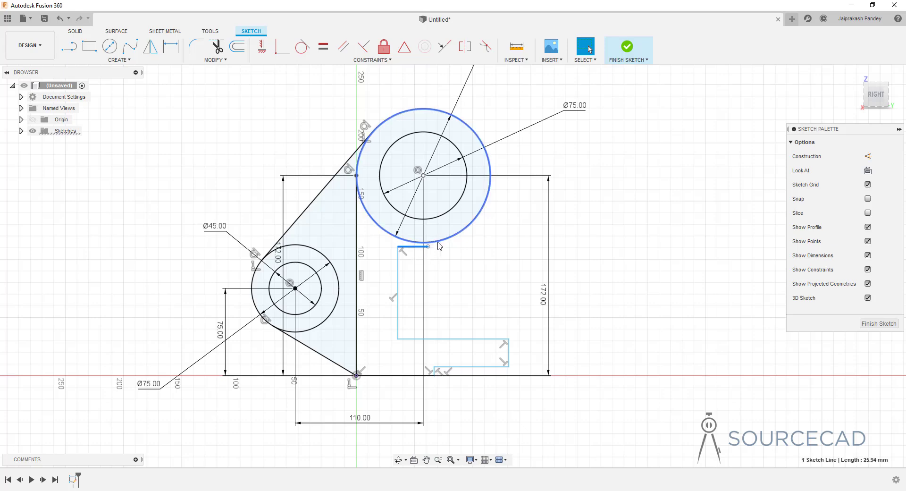
ctrl+click(438, 248)
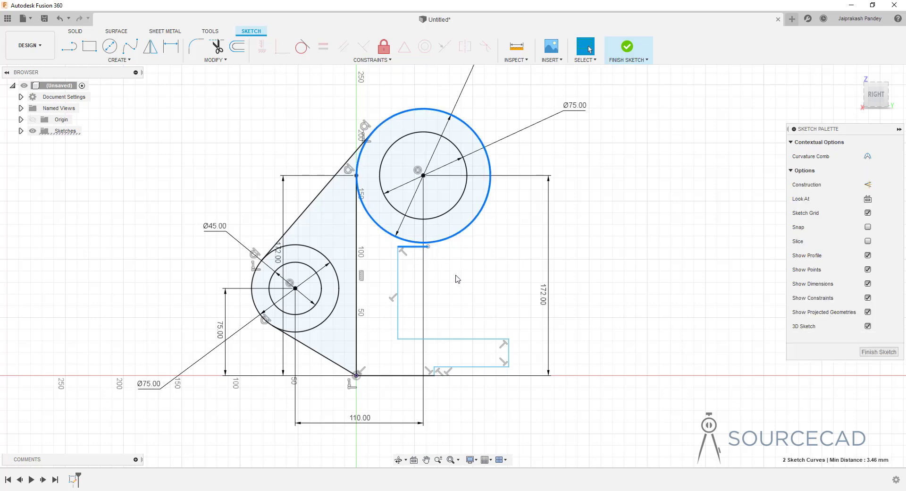
click(302, 48)
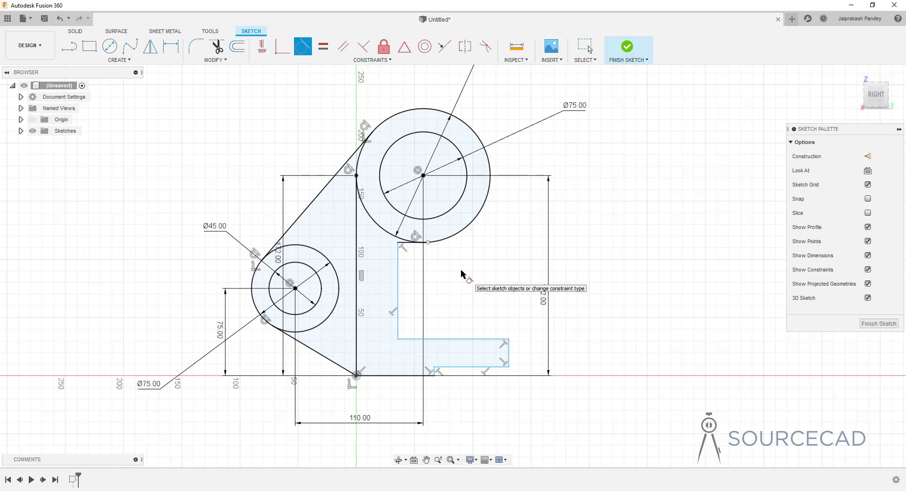
key(Escape)
- Extend the upper horizontal line past its tangent point on the 115 mm circle and trim the part beyond that point
drag(428, 242, 490, 243)
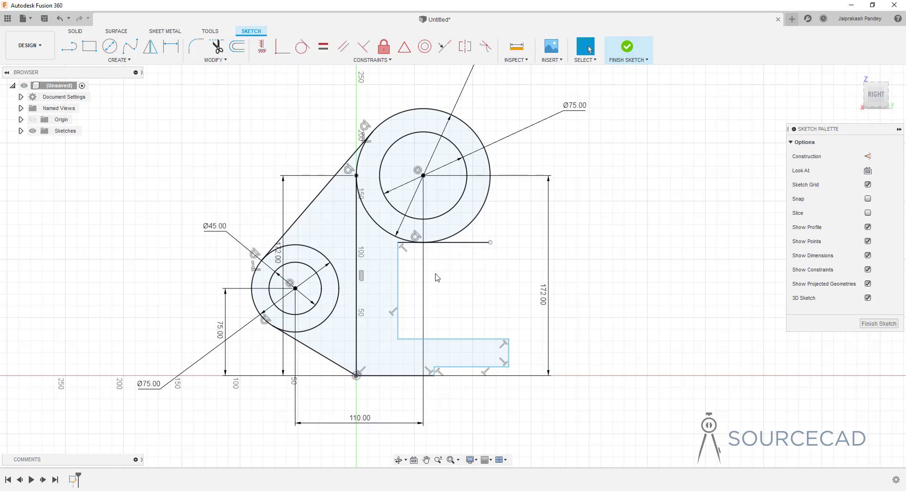
click(216, 46)
right_click(205, 174)
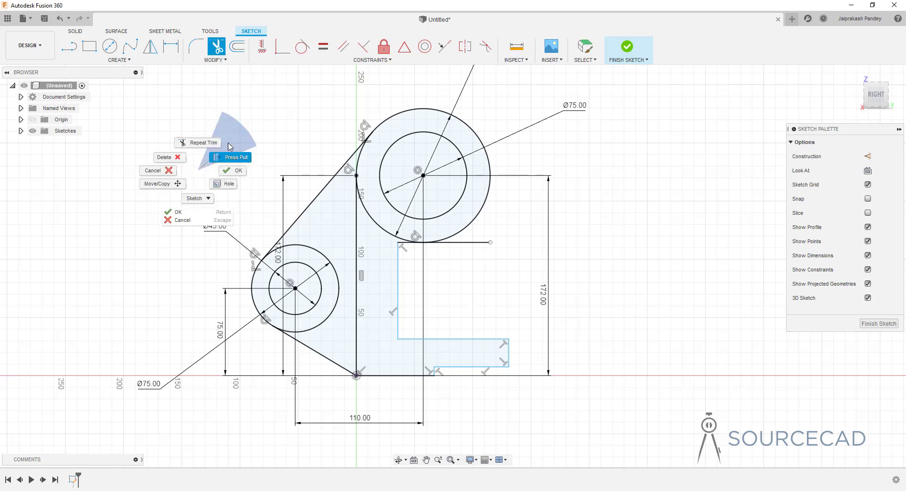
click(205, 174)
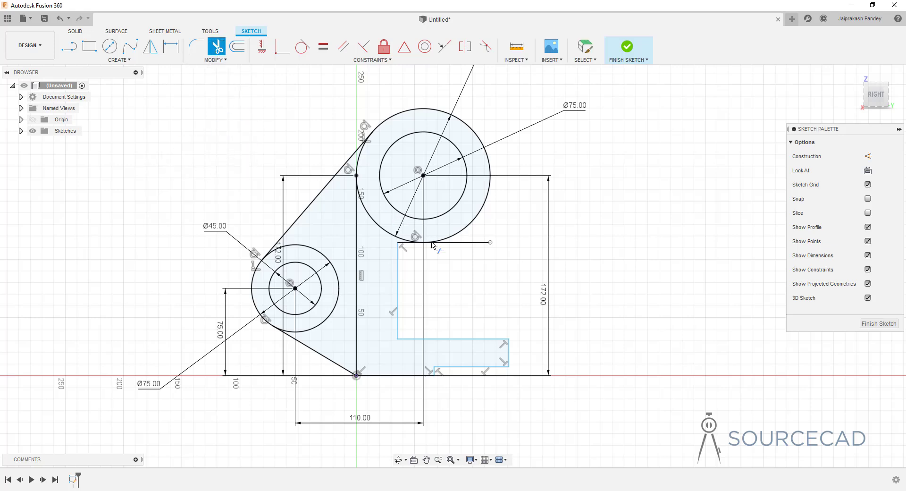
click(462, 243)
key(Escape)
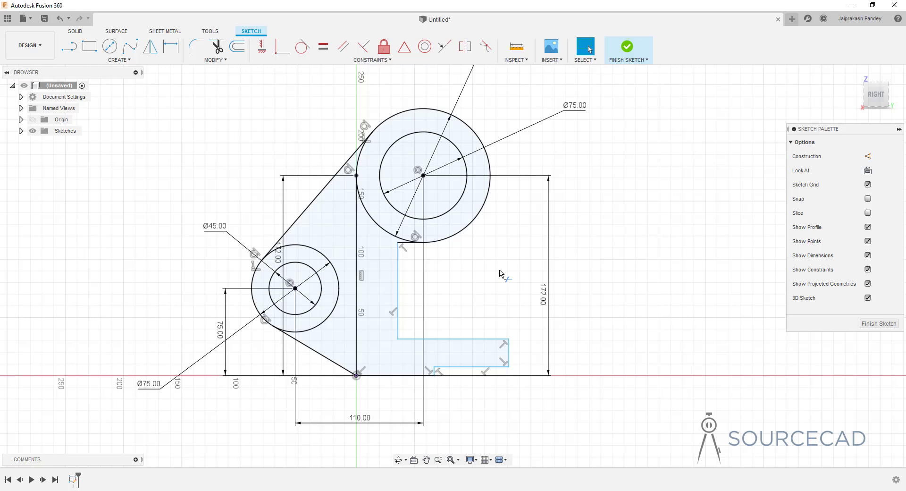
- Dimension the distance between the two long vertical lines as 30 mm
key(d)
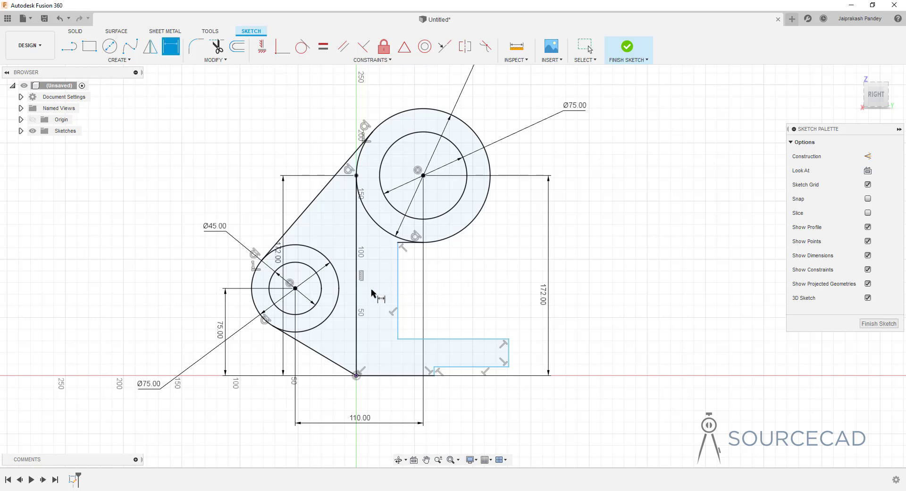
click(356, 299)
click(398, 302)
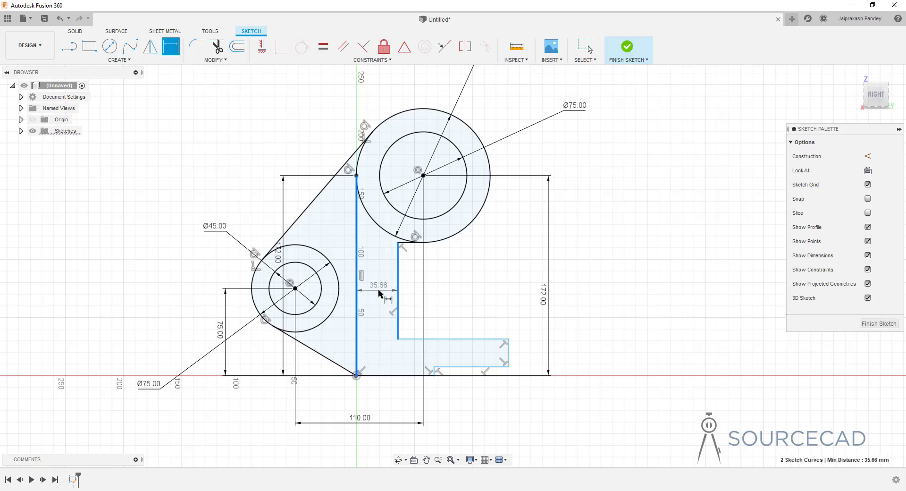
click(383, 291)
text(30)
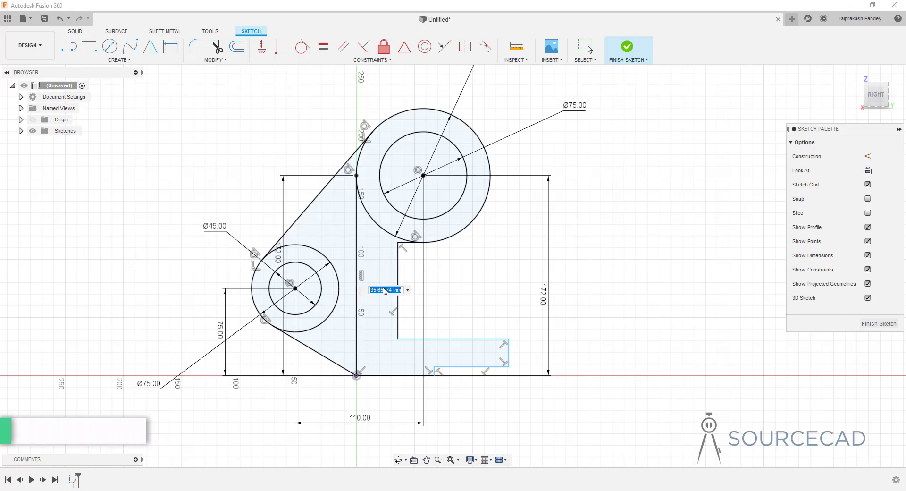
key(Return)
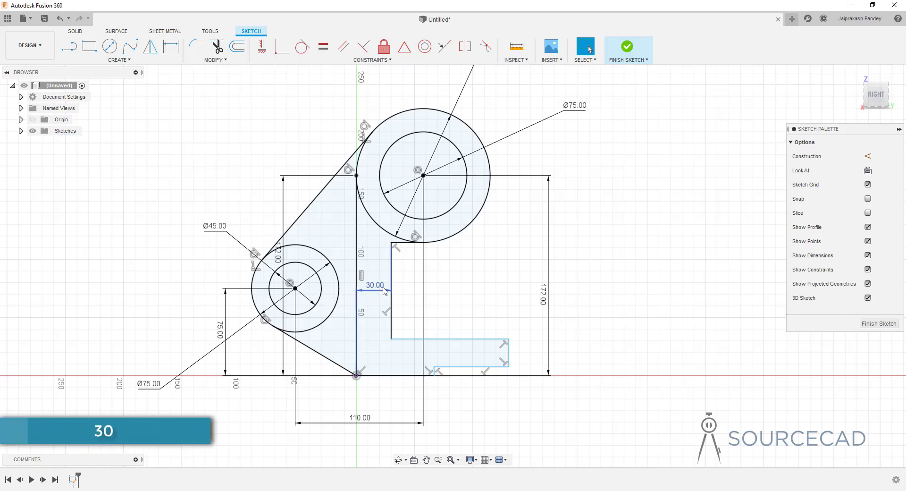
- Dimension the thickness of the projecting foot, between its upper and lower horizontal edges, as 30 mm
key(d)
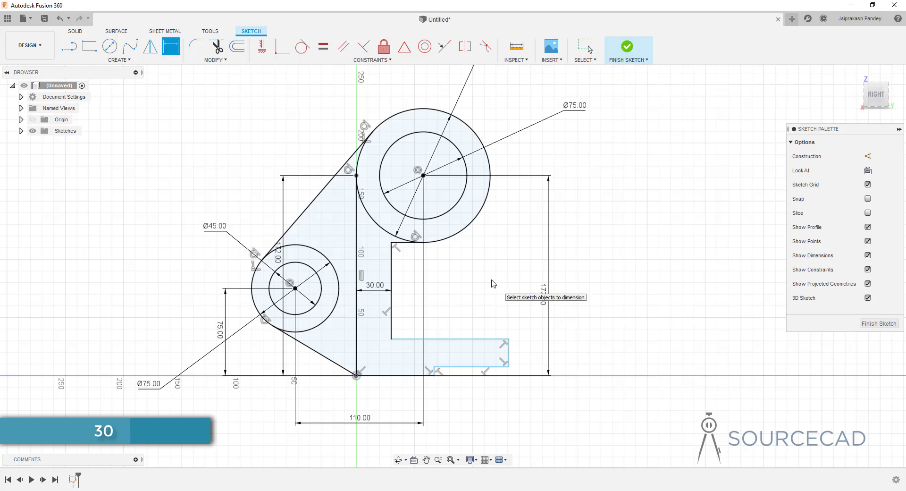
click(460, 339)
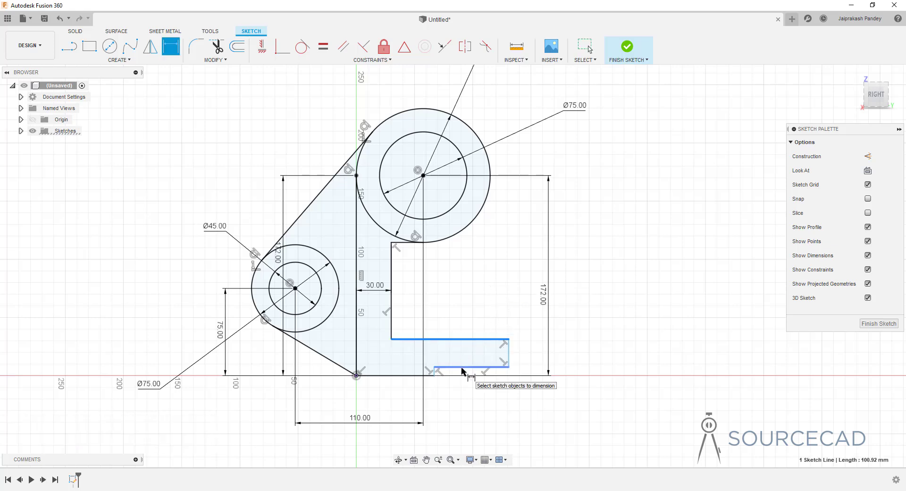
click(463, 367)
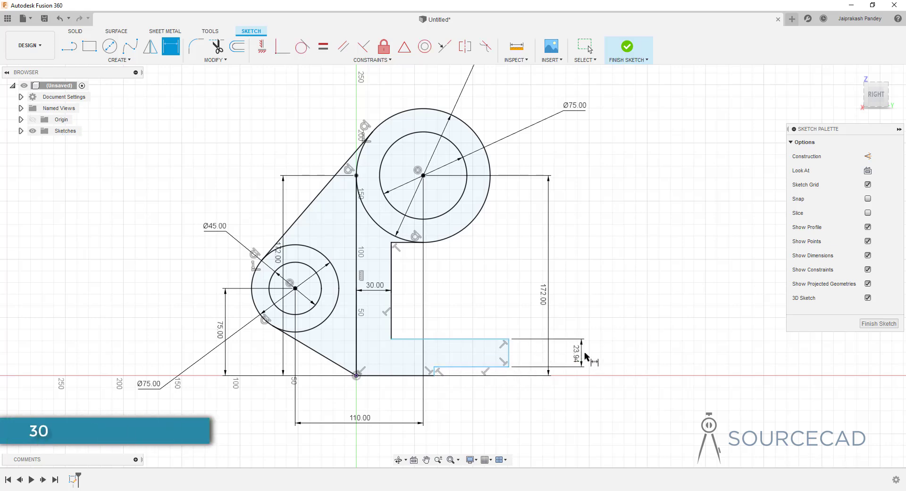
click(582, 355)
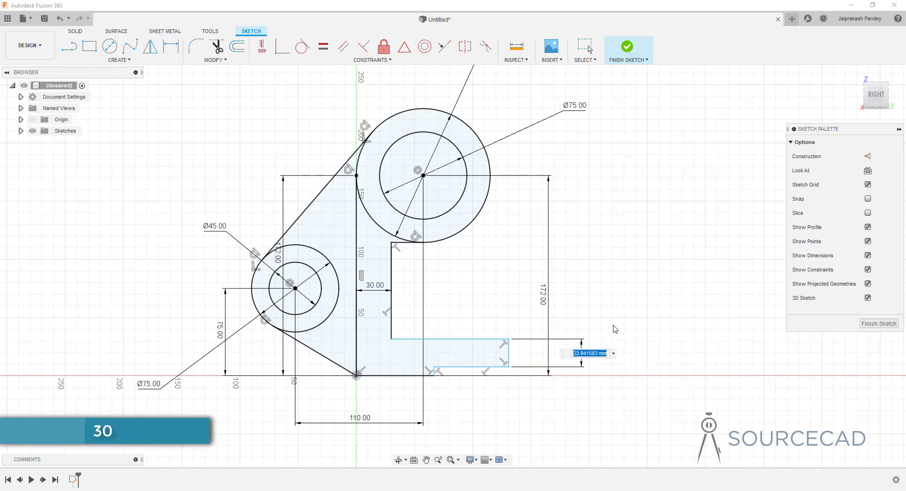
text(30)
key(Return)
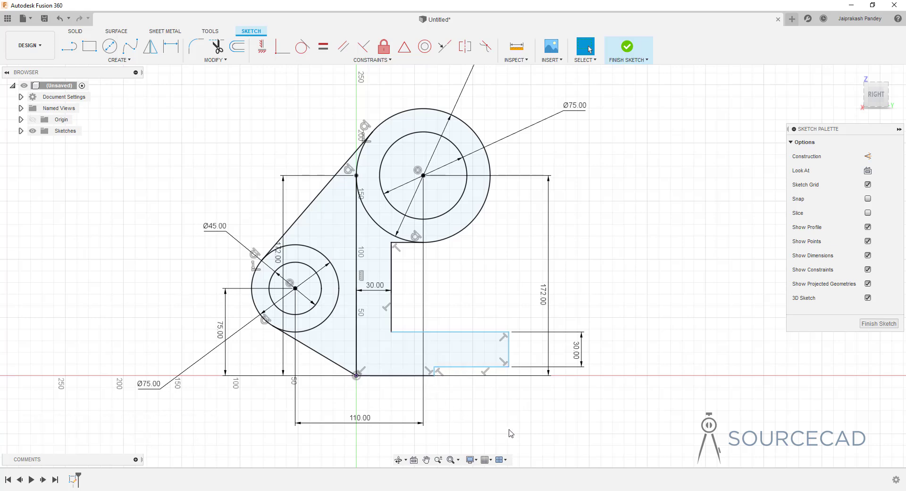
- Dimension the vertical step between the foot's raised underside and the base line from the origin as 6 mm
key(d)
click(469, 367)
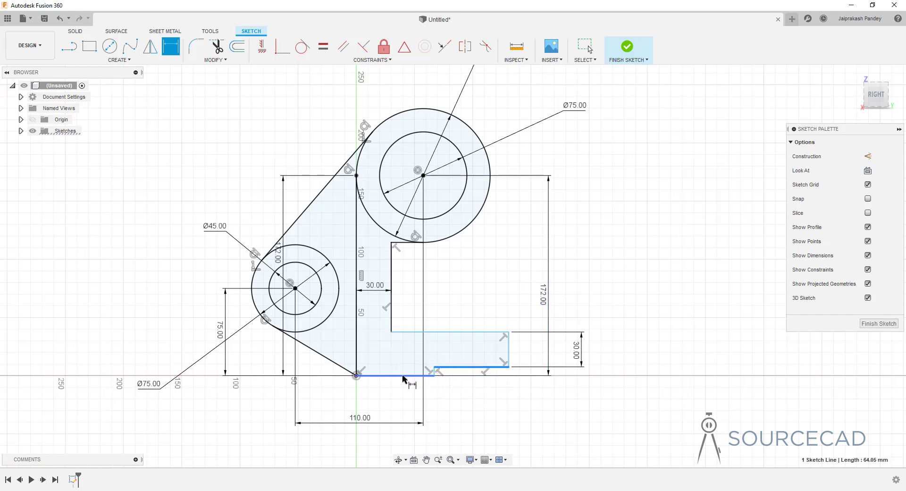
click(403, 375)
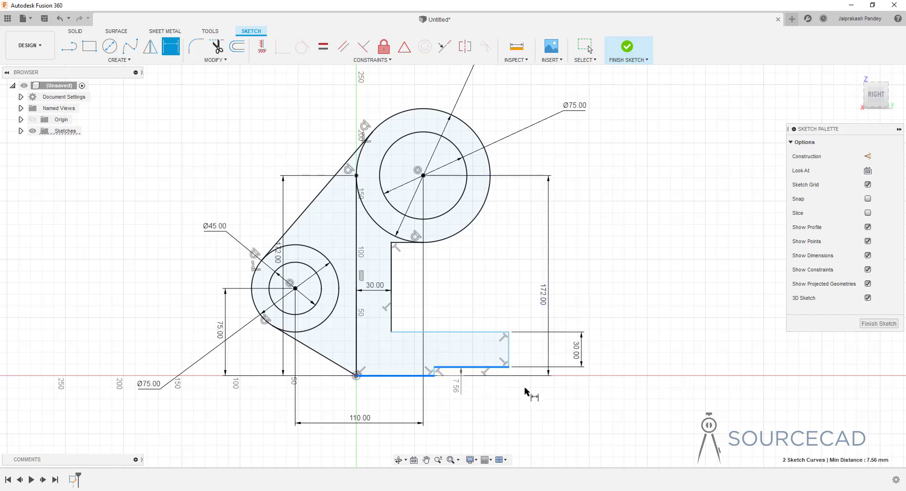
click(571, 401)
text(6)
key(Return)
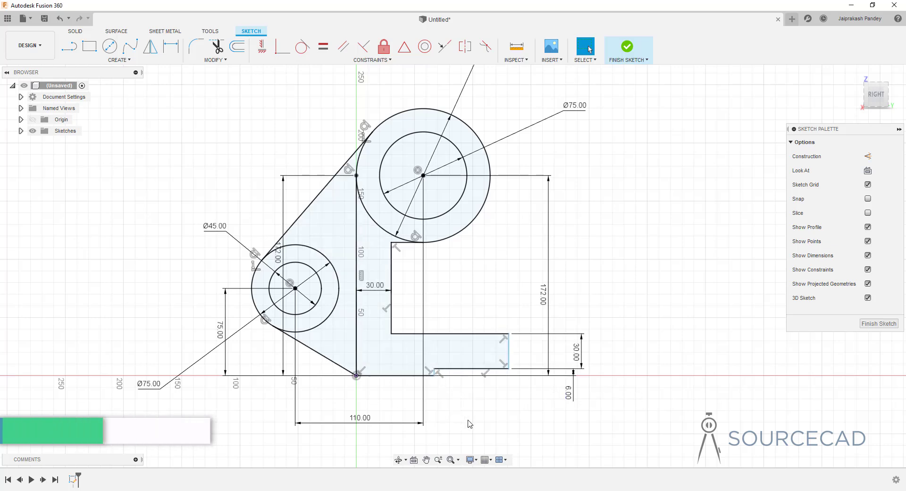
- Dimension the horizontal distance from the long vertical line through the origin to the short step line as 57.5 mm
key(d)
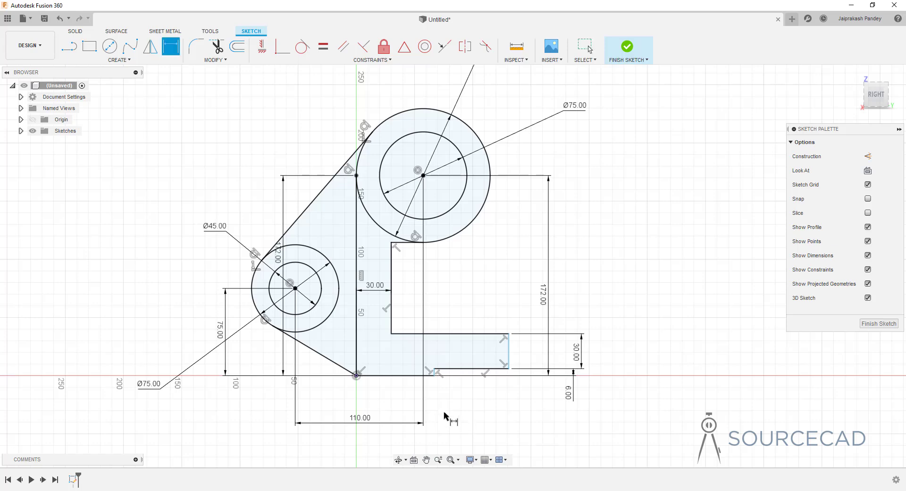
scroll(444, 417, up, 5)
click(425, 348)
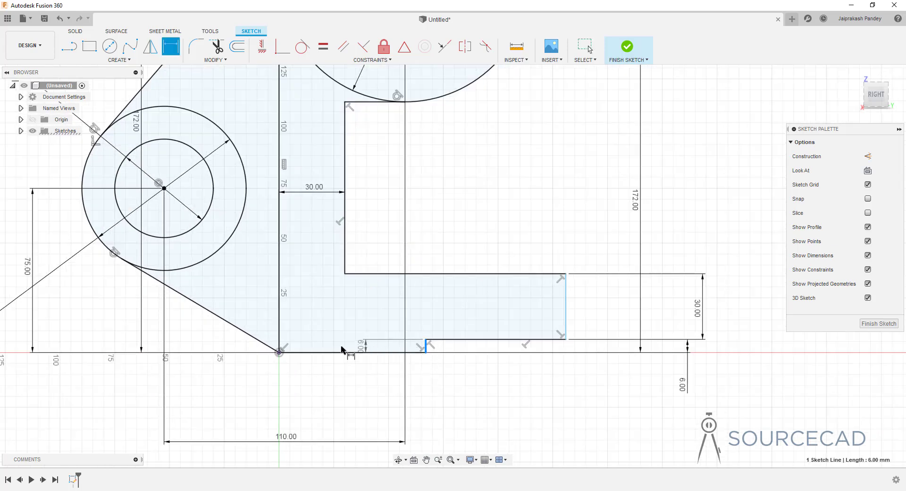
click(279, 347)
middle_drag(425, 411, 440, 314)
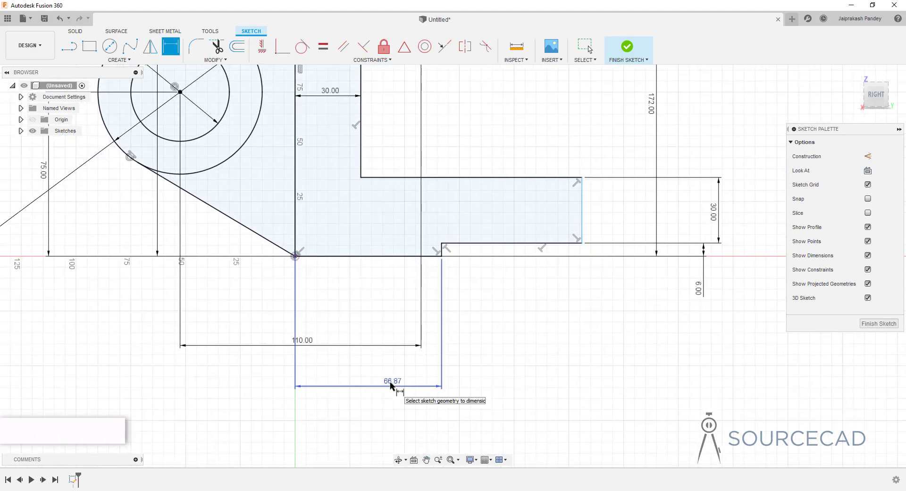
click(391, 385)
text(57.5)
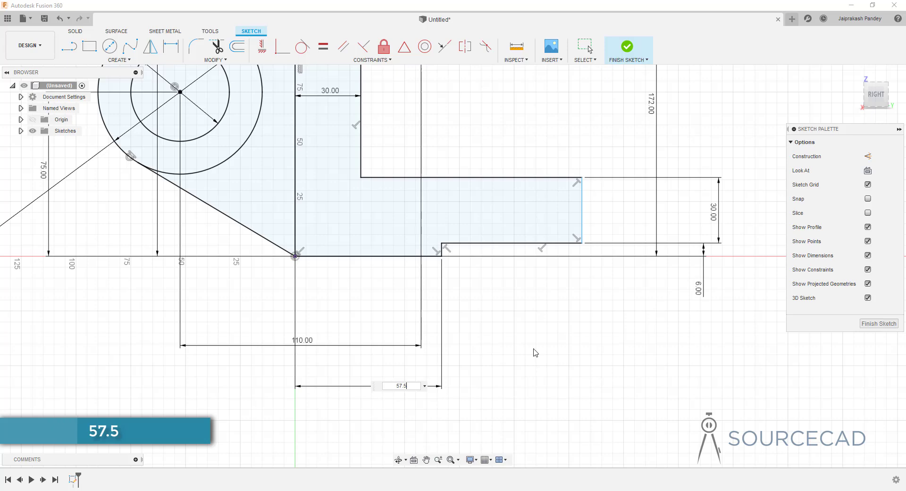
key(Return)
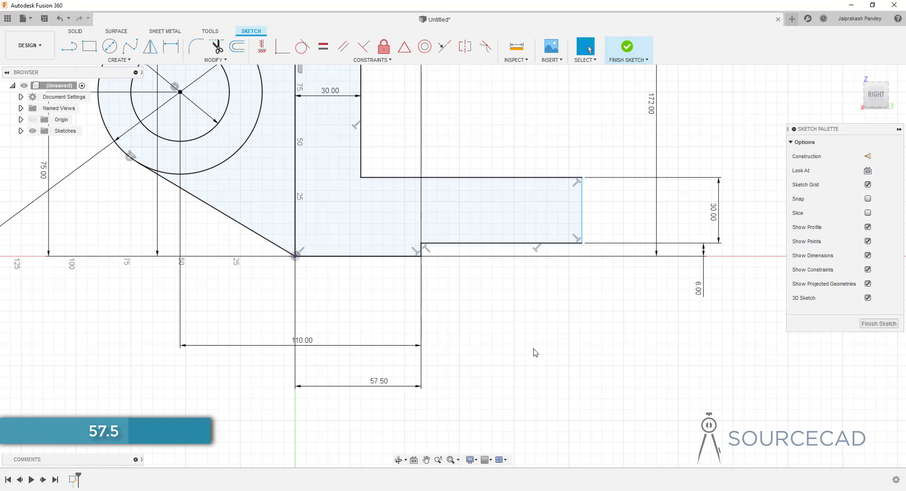
- Dimension the foot's end edge 96.5 mm from the long vertical line through the origin and finish the sketch
scroll(453, 310, down, 5)
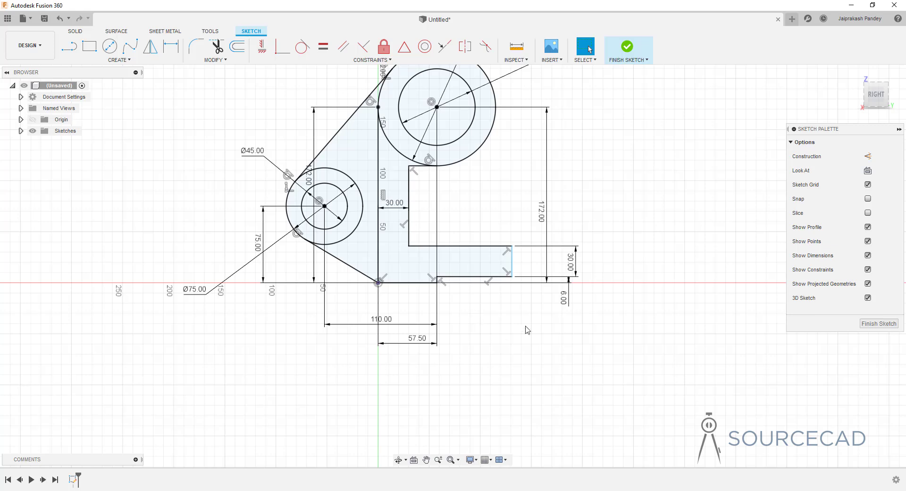
middle_drag(466, 214, 455, 240)
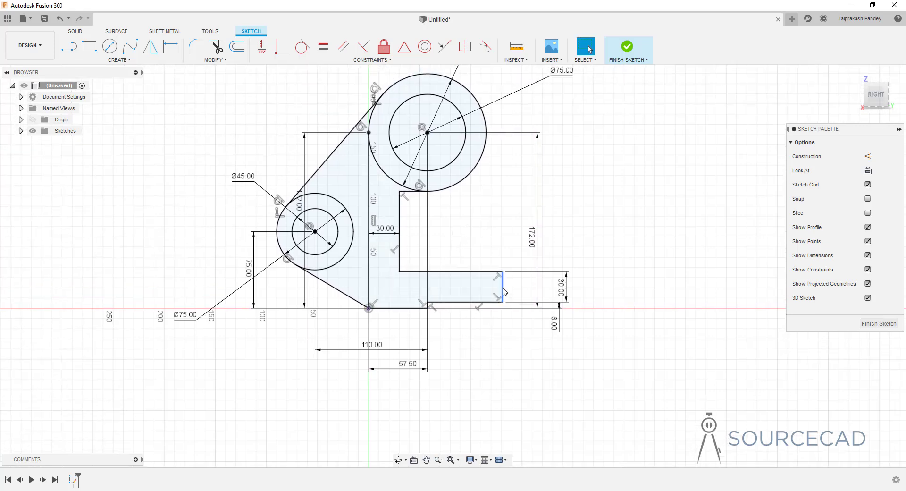
drag(504, 291, 512, 289)
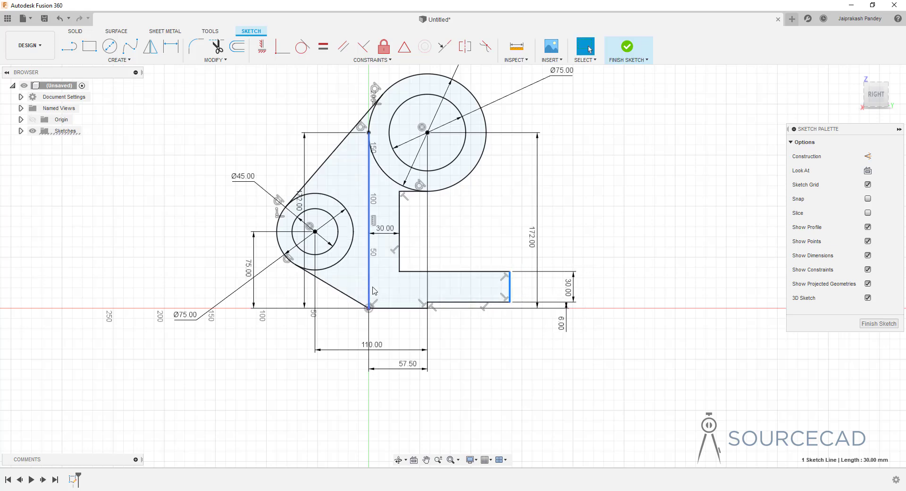
click(479, 350)
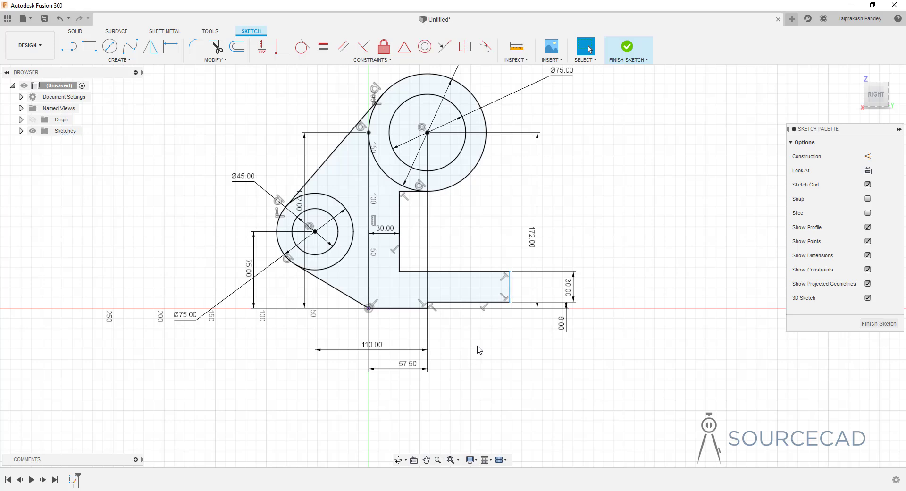
key(d)
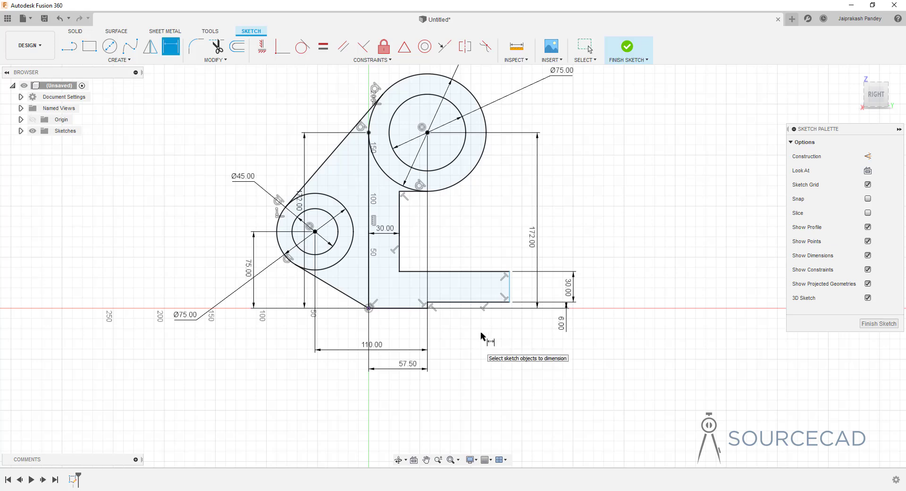
click(509, 290)
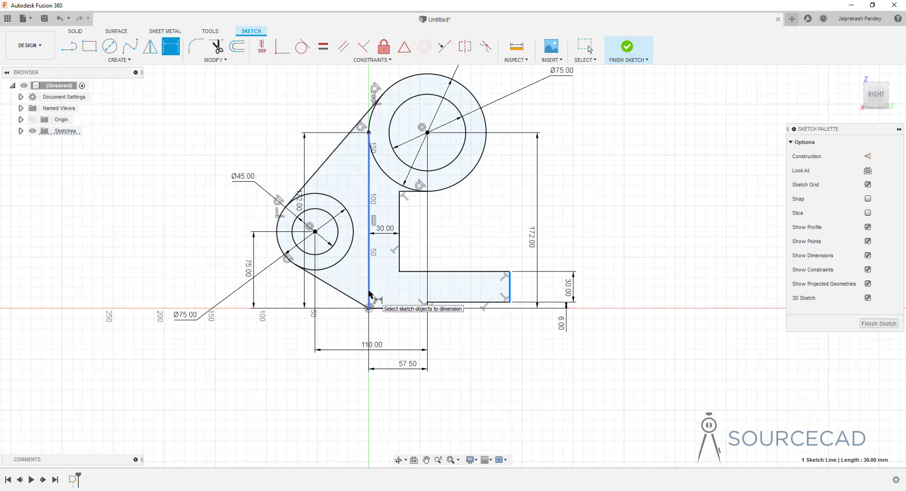
click(369, 299)
click(443, 398)
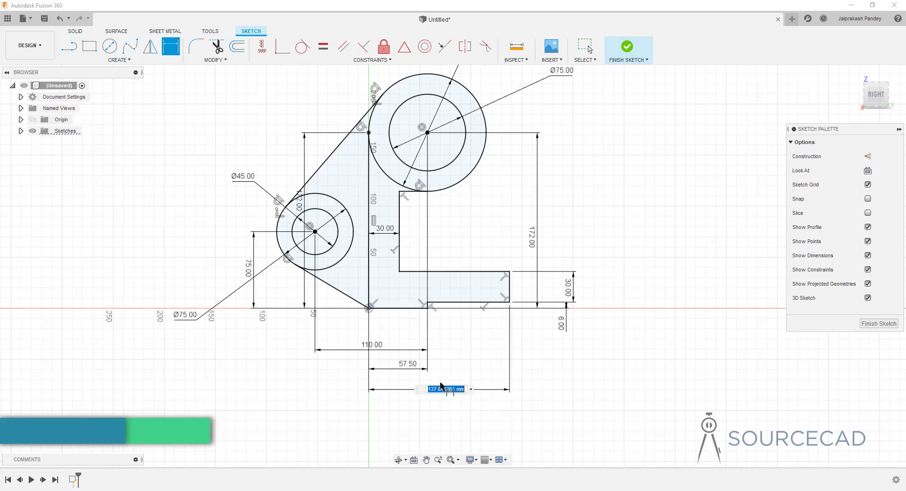
text(96.5)
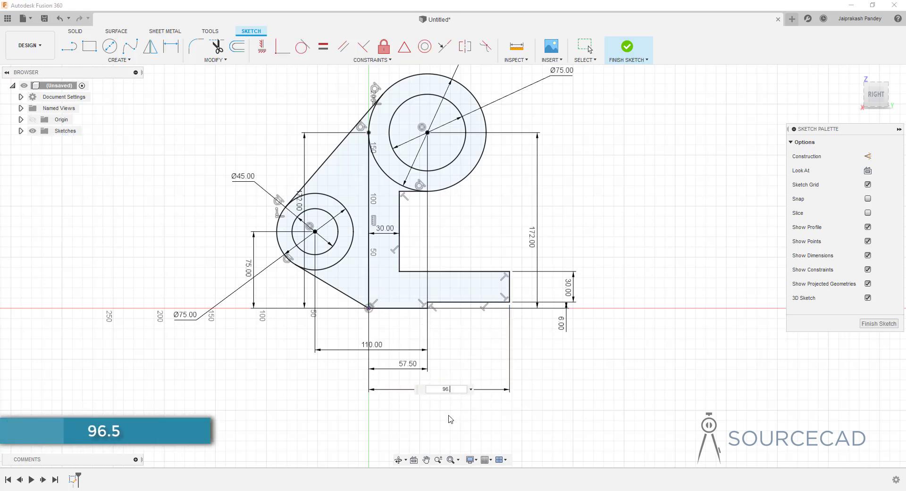
key(Return)
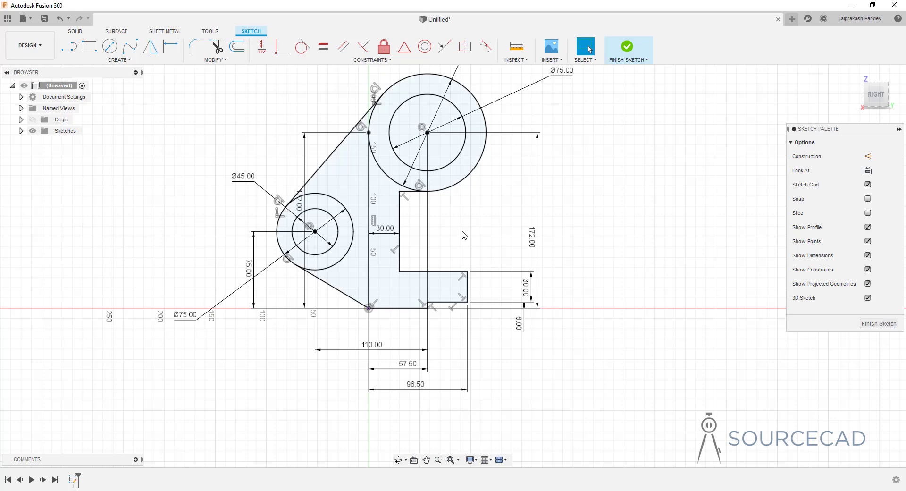
shift+middle_drag(464, 234, 628, 49)
click(628, 47)
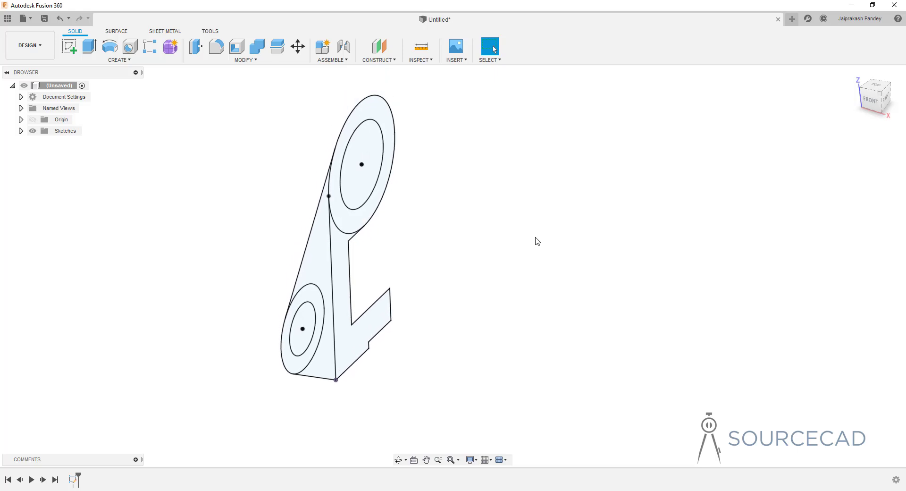
- Extrude the ring between the two larger concentric circles symmetrically as a new body with a whole length of 120 mm
click(94, 48)
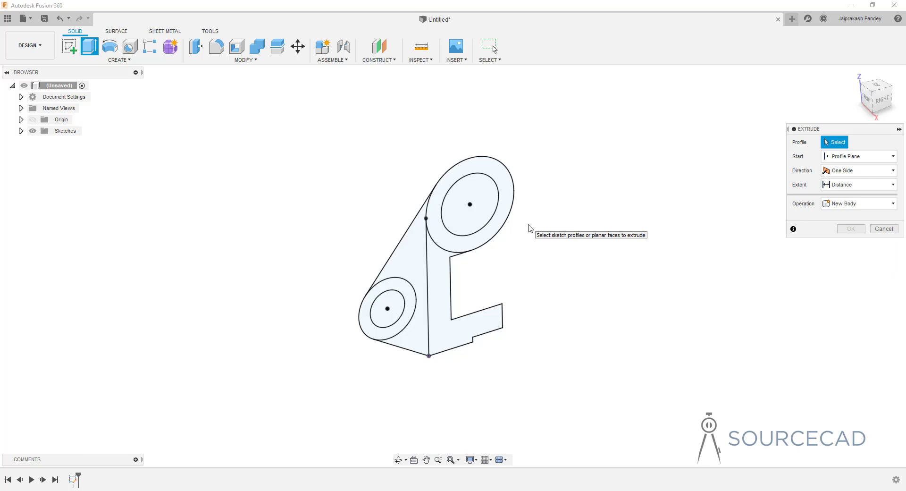
click(496, 171)
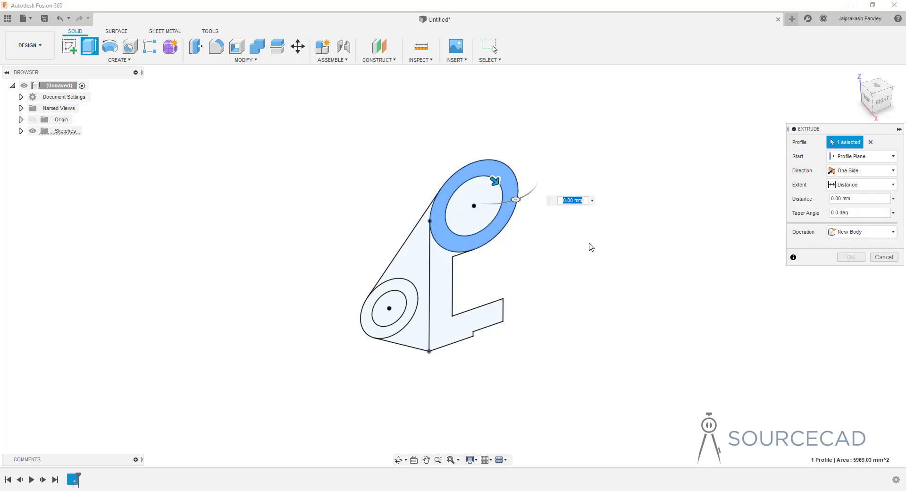
drag(494, 179, 519, 202)
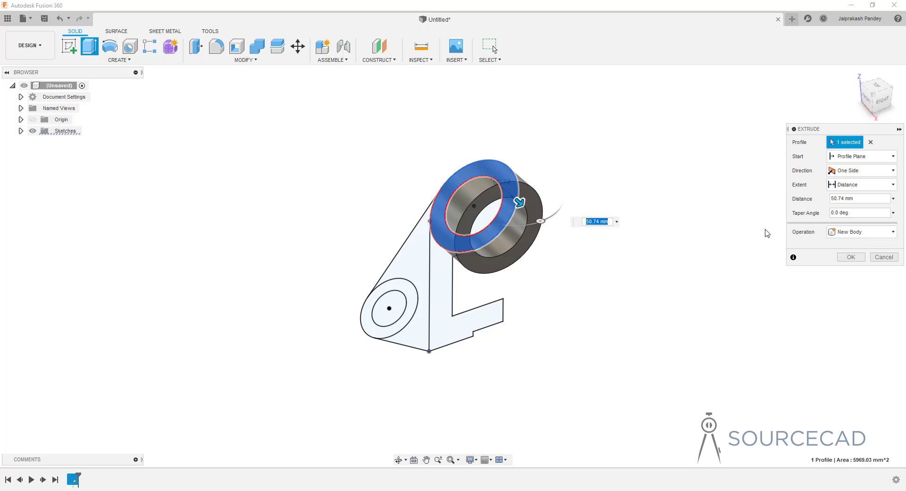
click(836, 171)
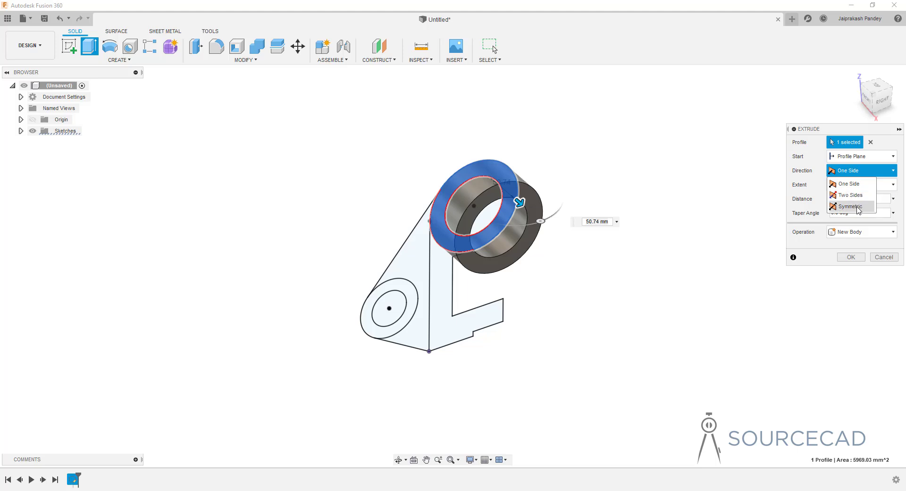
click(854, 207)
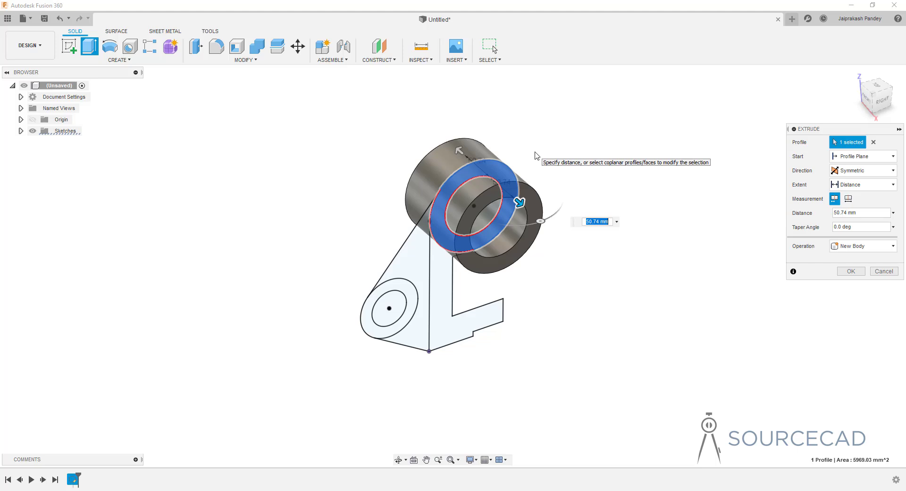
click(848, 198)
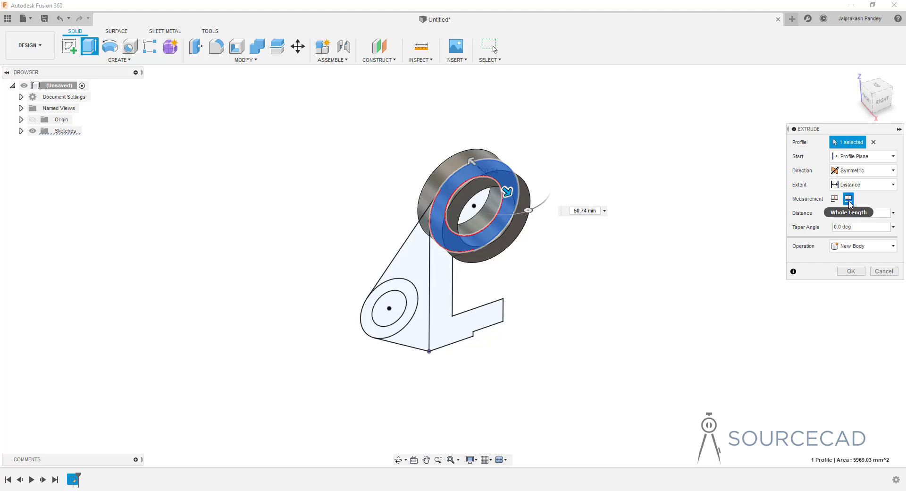
click(844, 212)
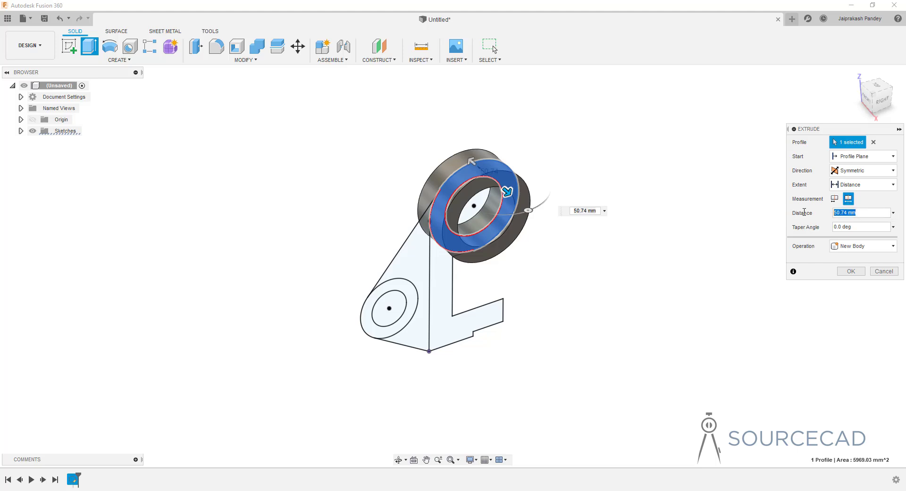
text(120)
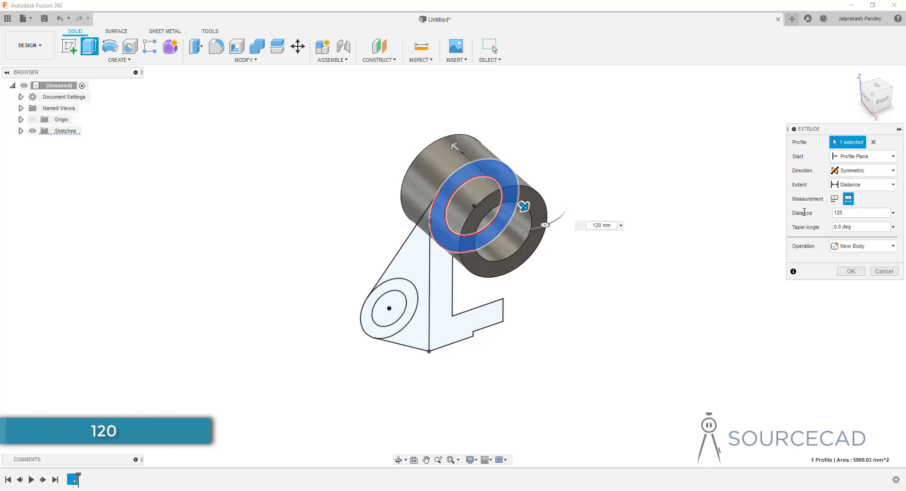
click(840, 272)
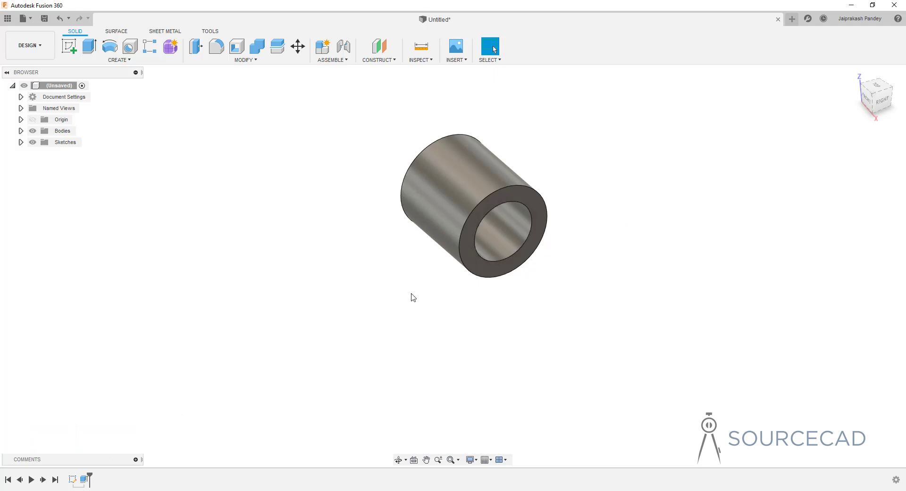
- Make the bracket's profile sketch, Sketch1, visible again
click(21, 142)
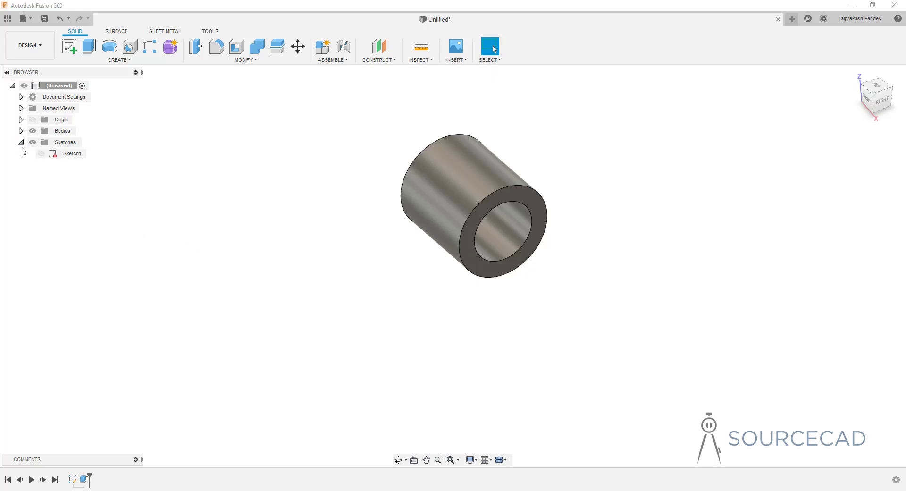
click(40, 154)
click(41, 154)
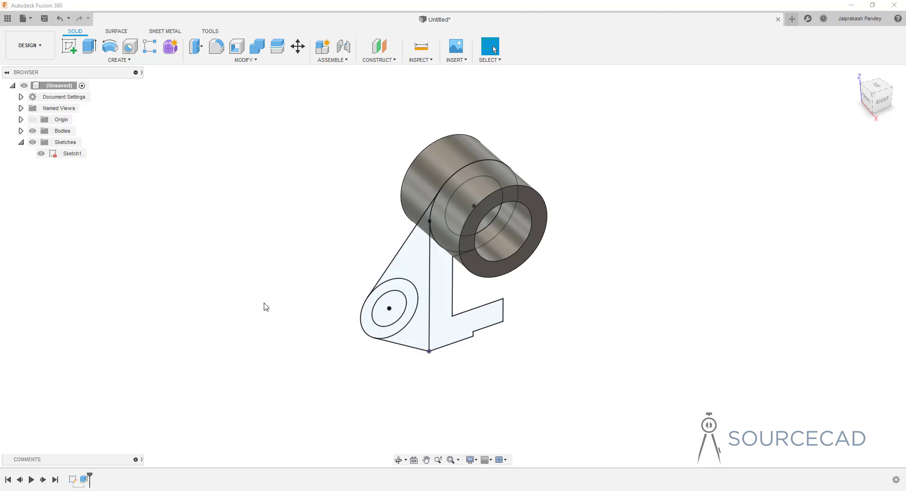
- Extrude the L-shaped upright-and-foot region symmetrically with a whole length of 110 mm, joined to the large ring
click(89, 46)
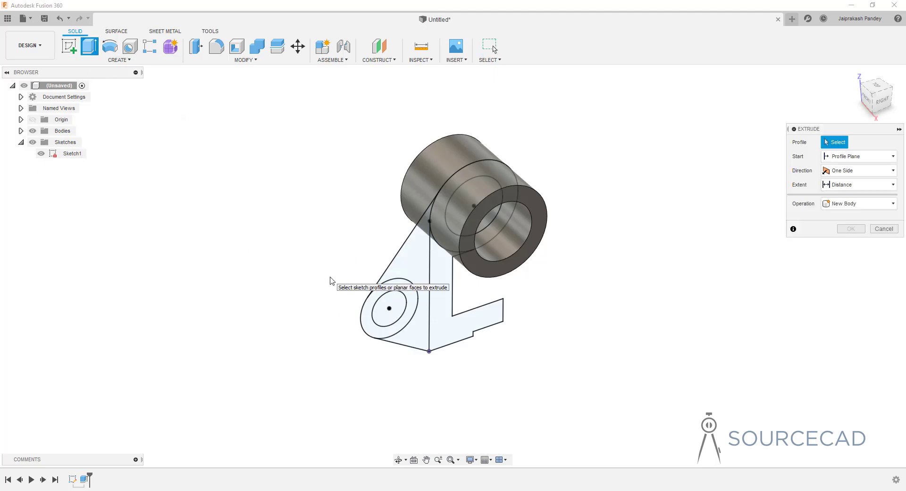
click(449, 326)
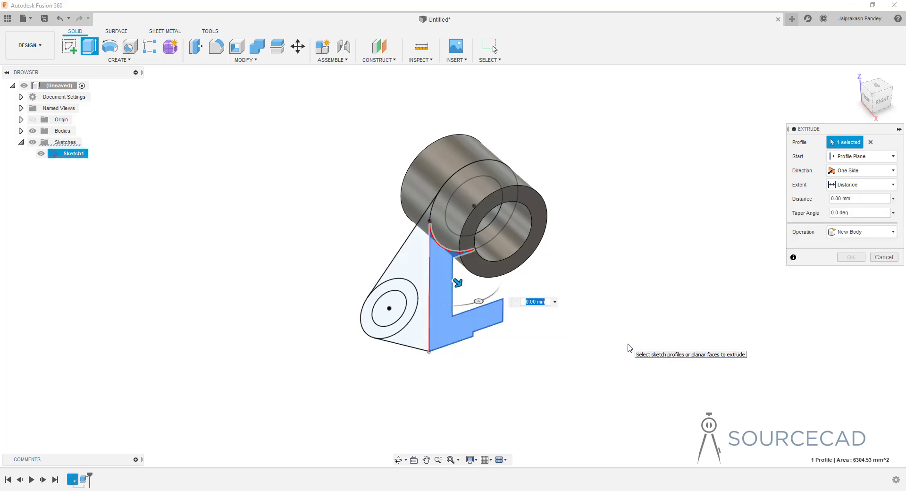
click(845, 170)
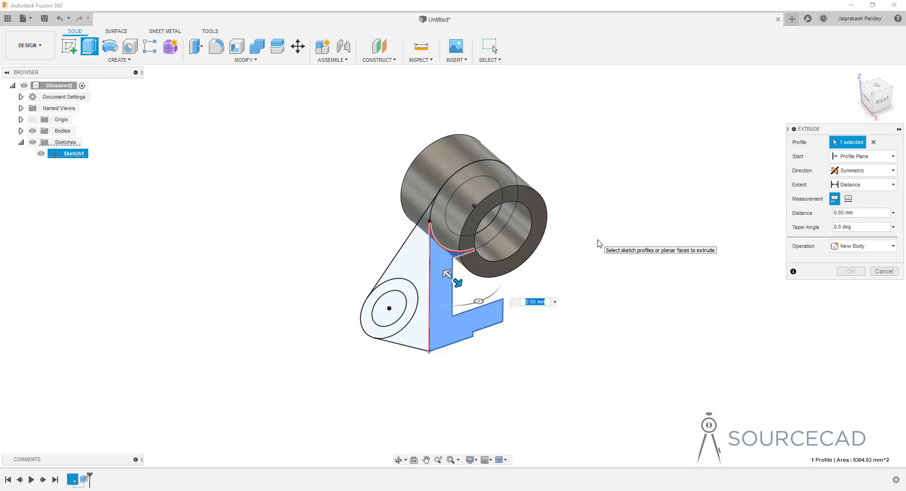
click(849, 200)
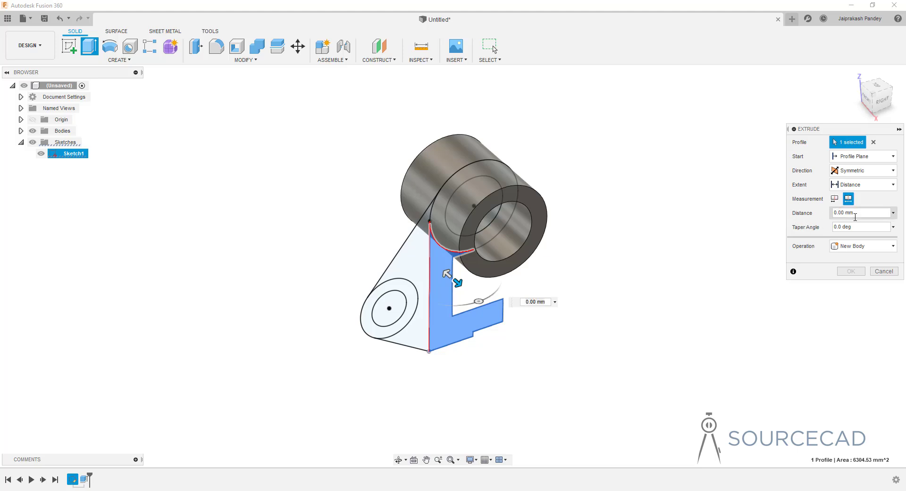
text(110)
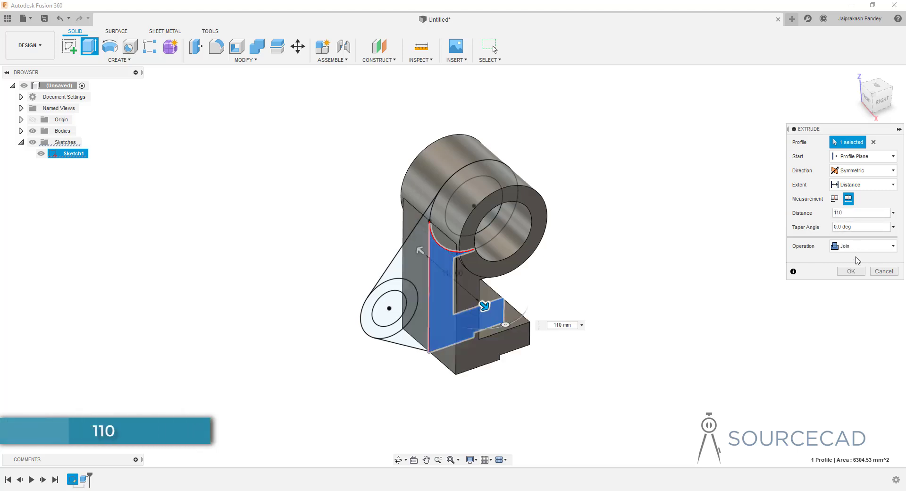
click(850, 271)
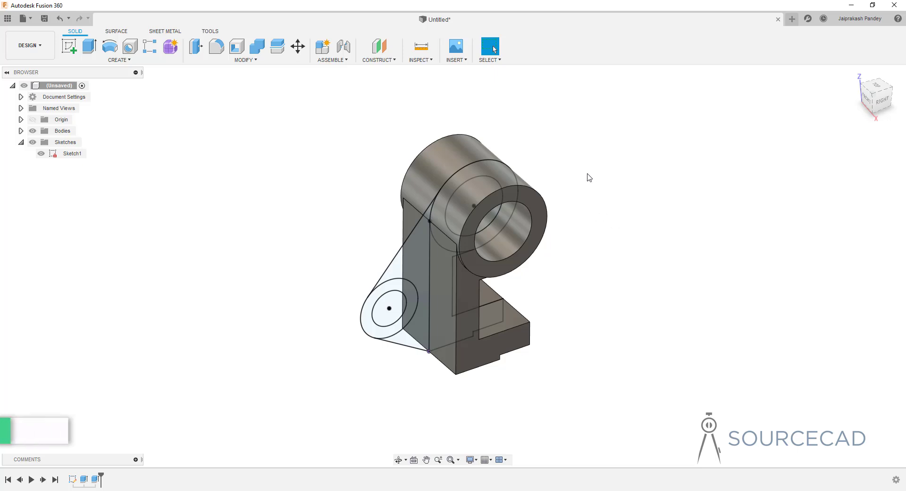
- Extrude the triangular web region between the small circles and the upright symmetrically with a whole length of 26 mm as a Join
click(90, 46)
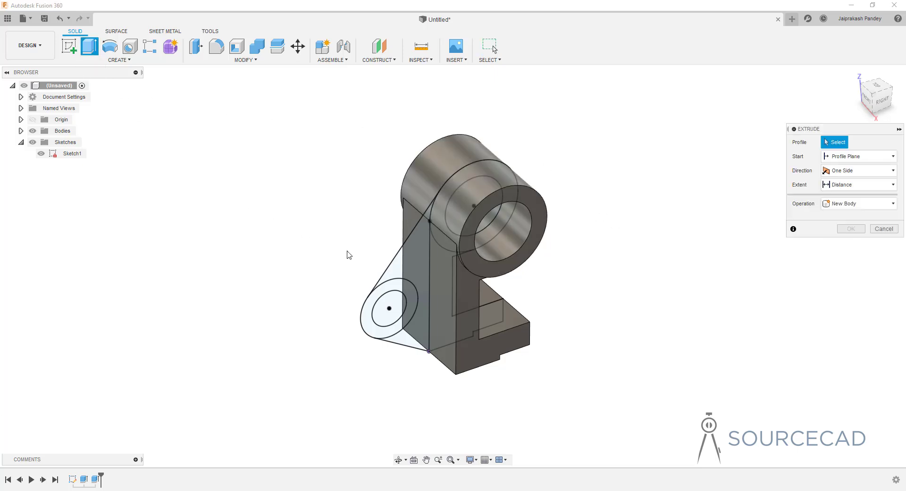
click(397, 271)
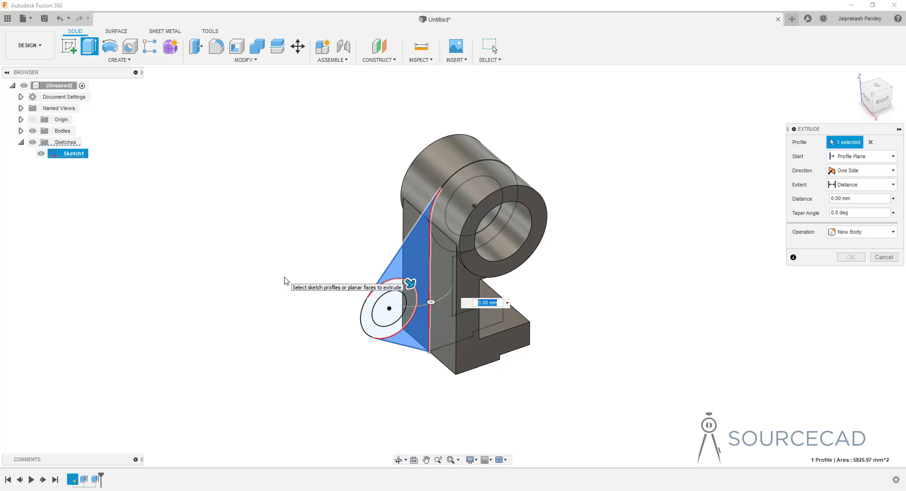
click(844, 170)
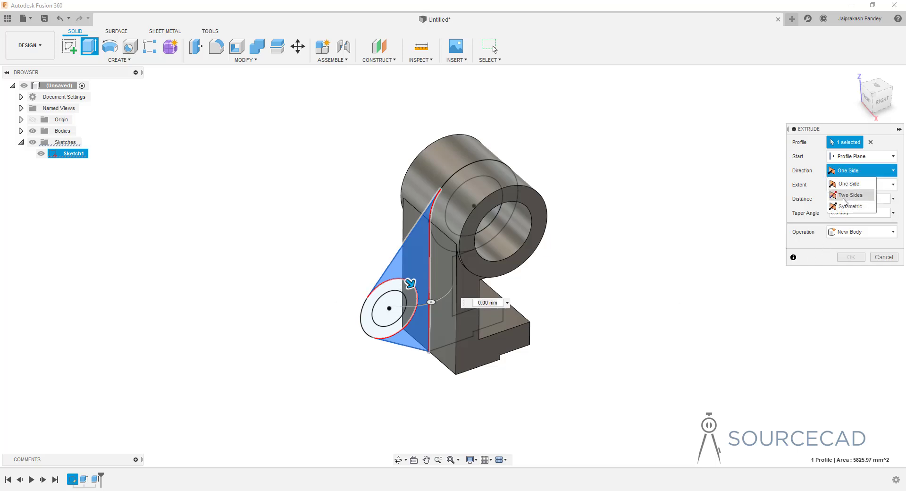
click(844, 207)
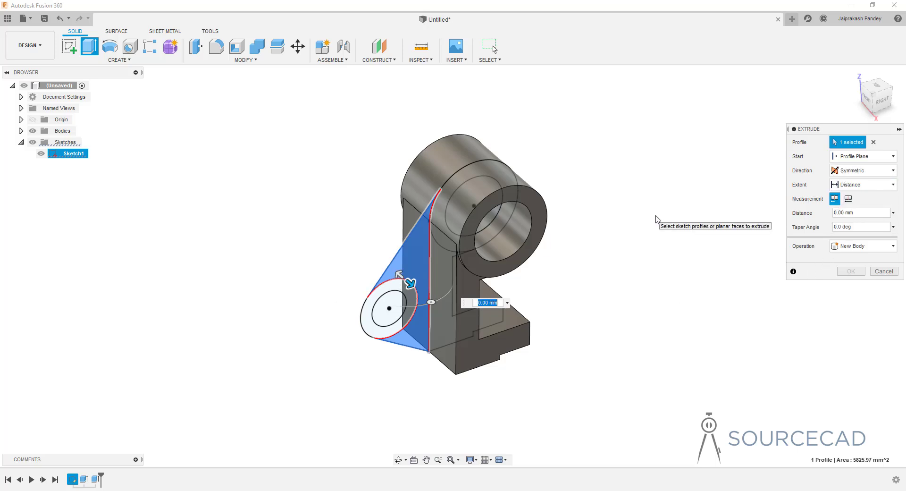
click(848, 201)
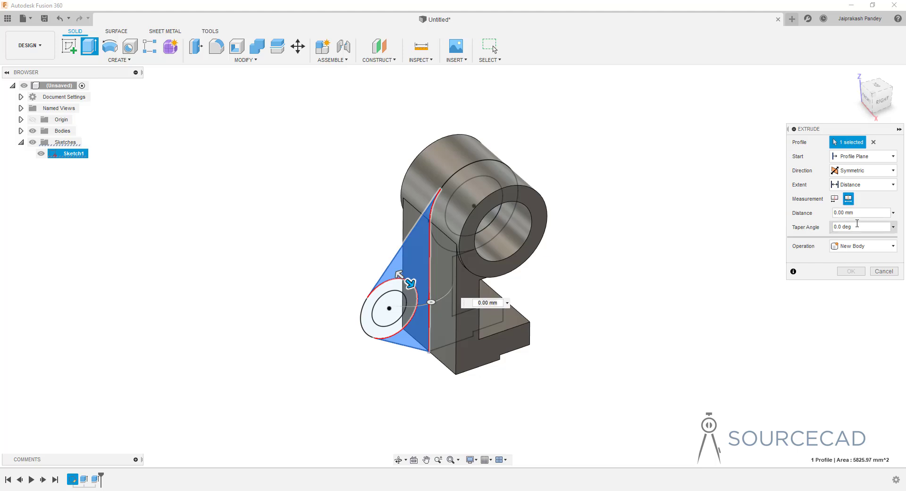
click(855, 213)
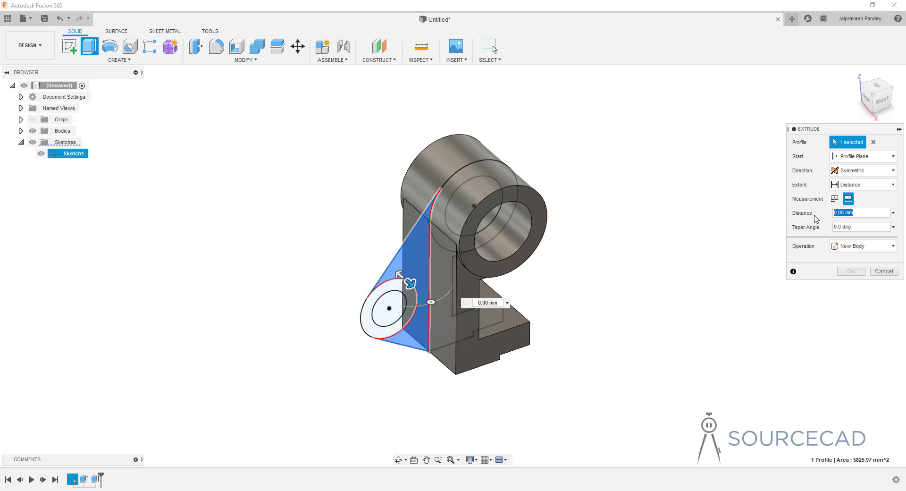
text(26)
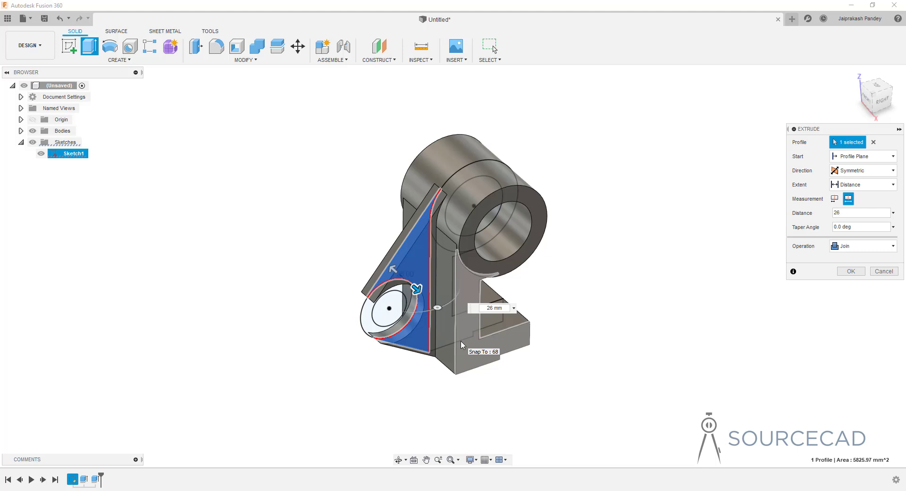
click(861, 247)
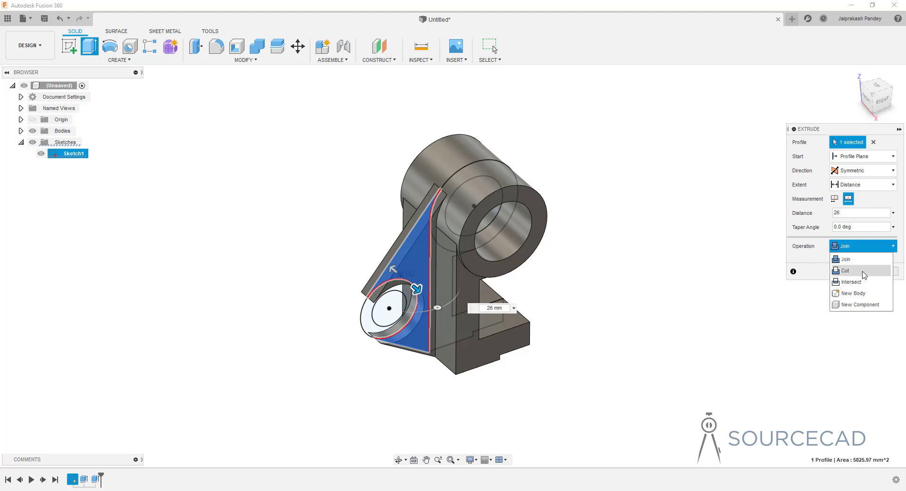
click(852, 250)
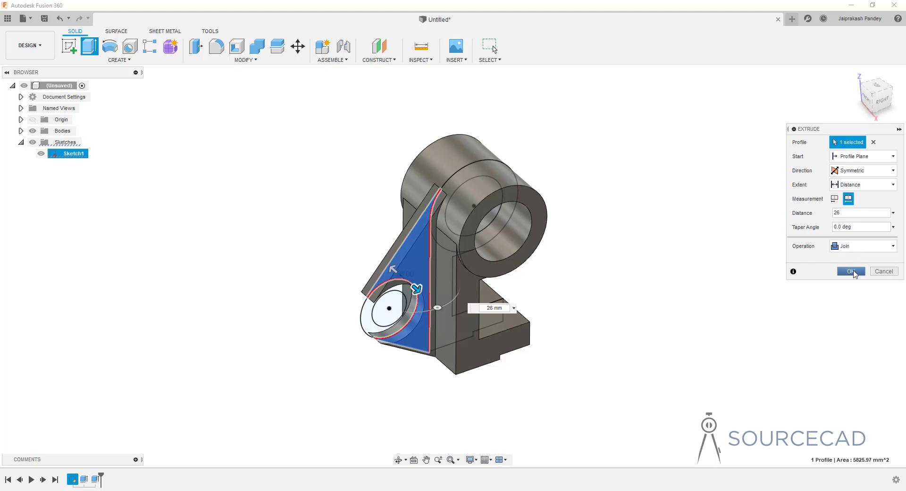
click(851, 272)
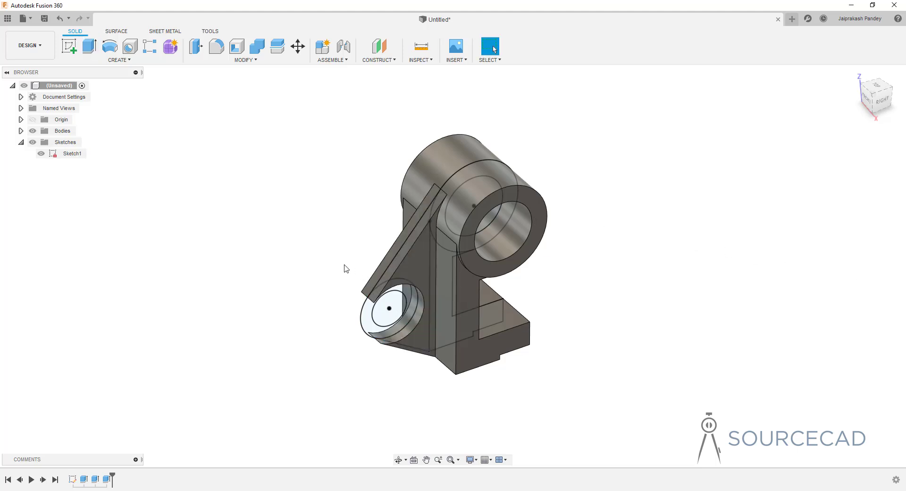
- Extrude the ring between the two smaller concentric circles symmetrically with a whole length of 50 mm, joined to the body
key(e)
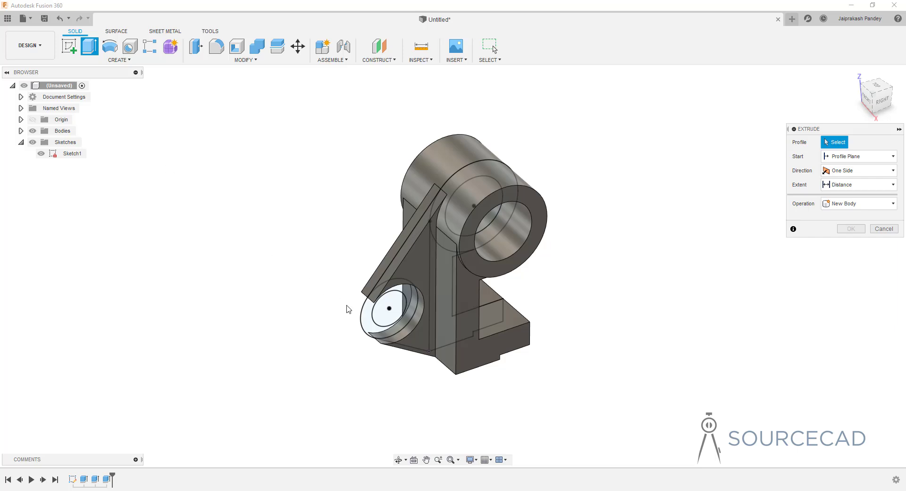
click(367, 327)
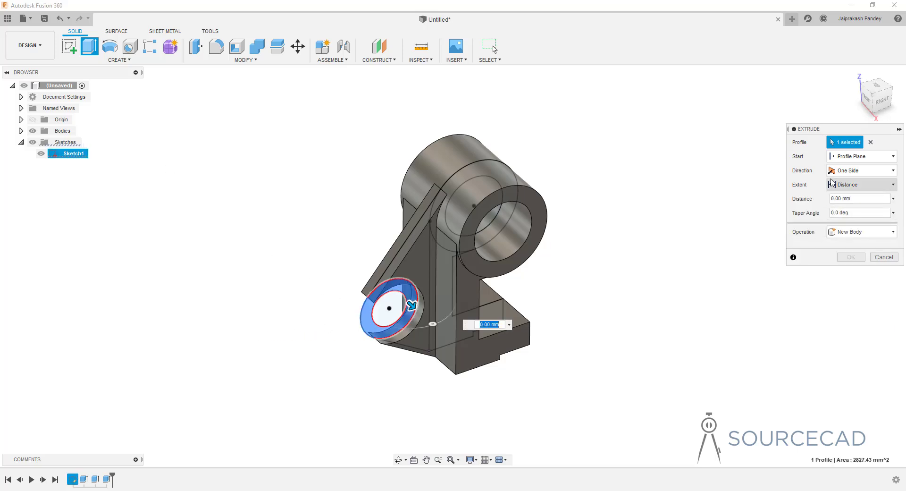
click(861, 171)
click(848, 206)
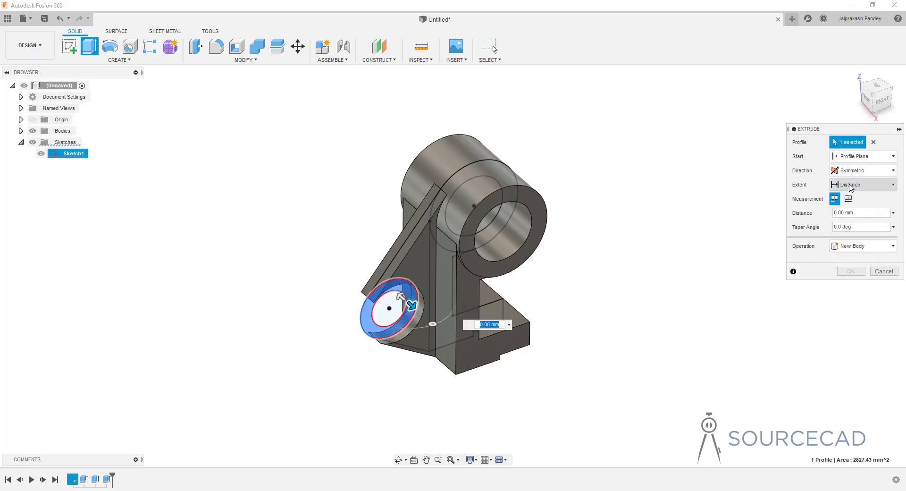
click(851, 200)
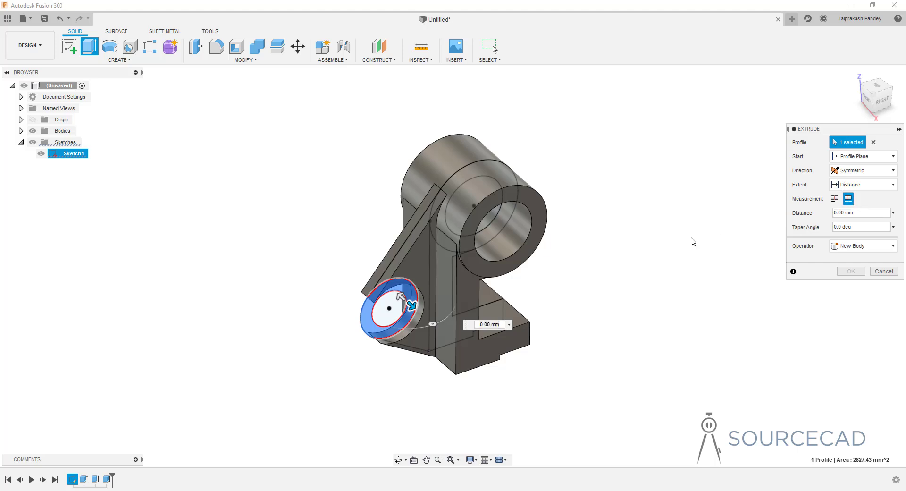
click(875, 213)
text(50)
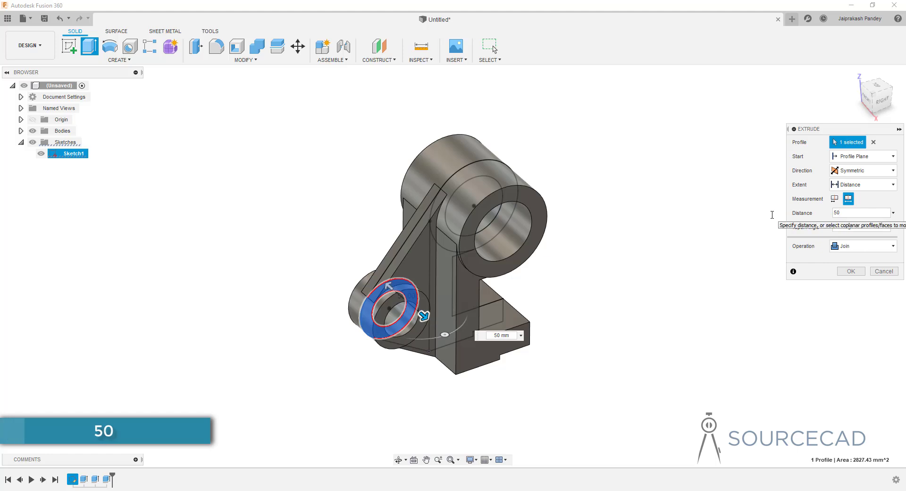
click(851, 272)
- Start a new sketch on the foot's recessed underside face and look at it straight on from the bottom
shift+middle_drag(585, 231, 543, 268)
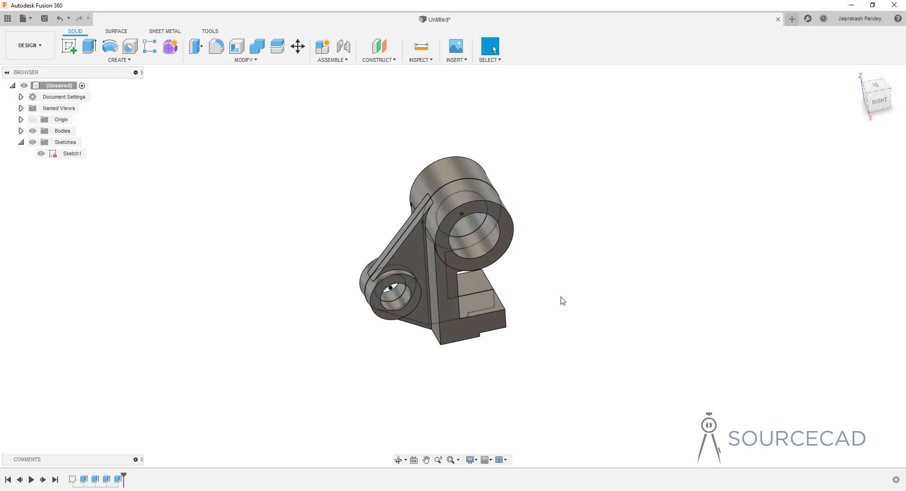
shift+middle_drag(563, 300, 562, 300)
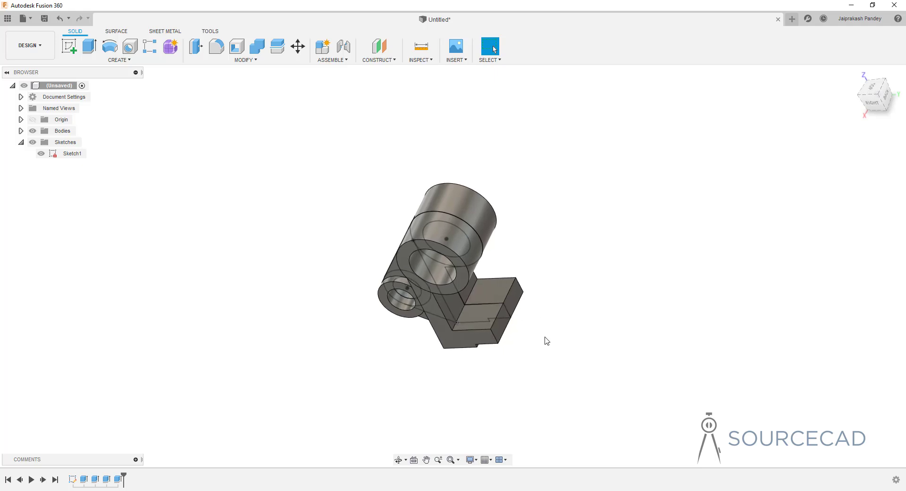
shift+middle_drag(512, 325, 511, 261)
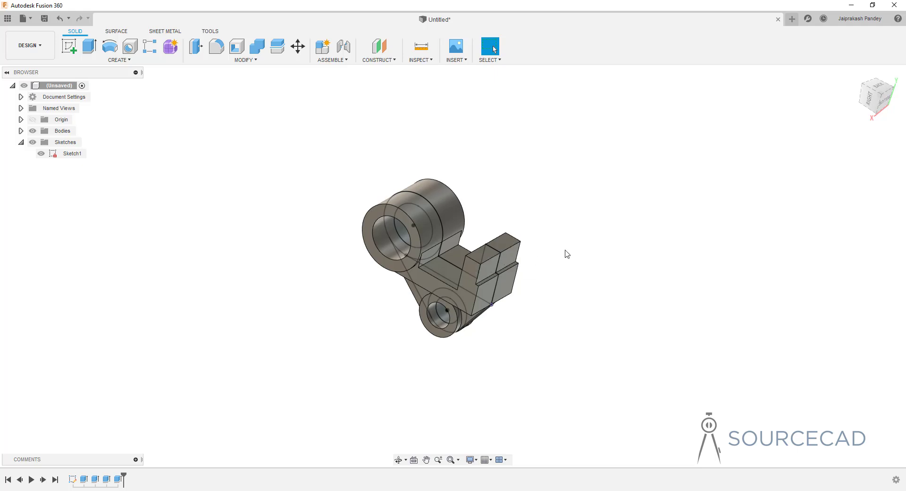
mouse_move(510, 259)
click(71, 47)
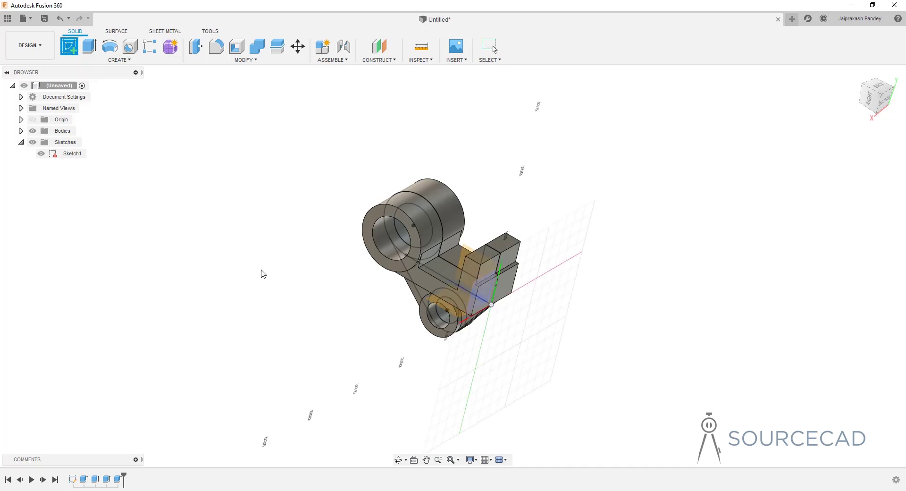
click(510, 258)
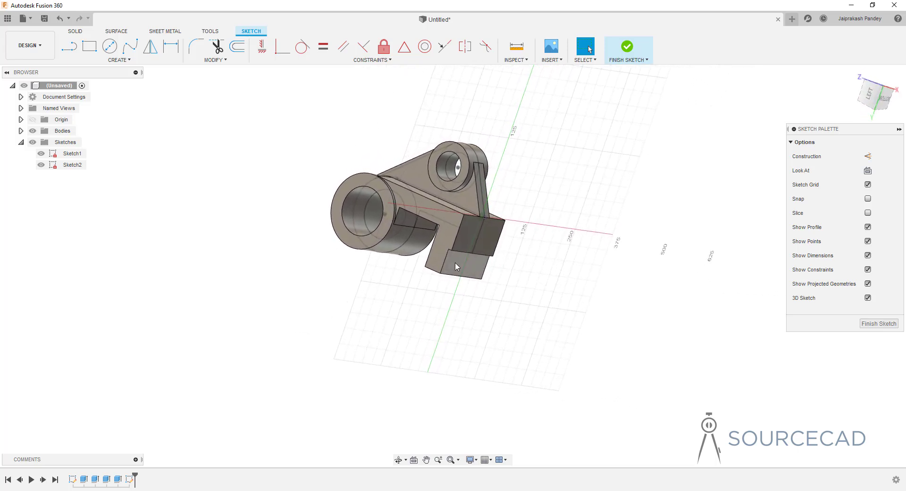
click(884, 100)
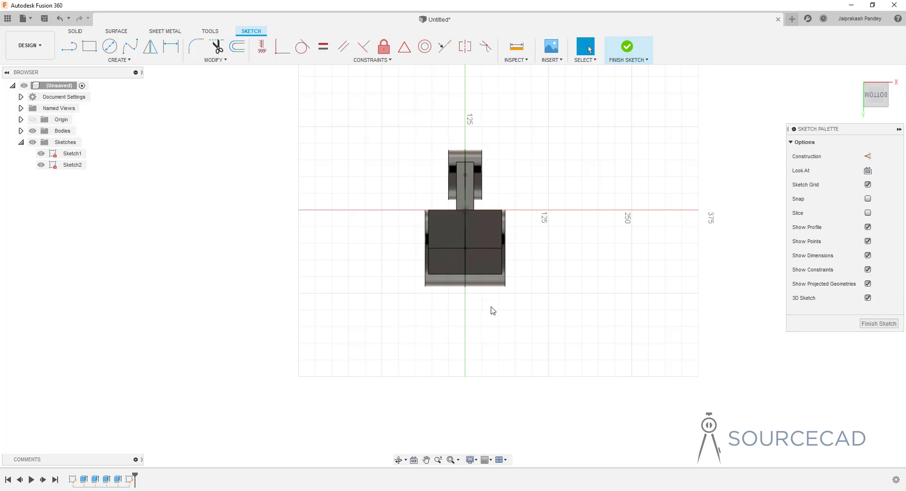
click(876, 94)
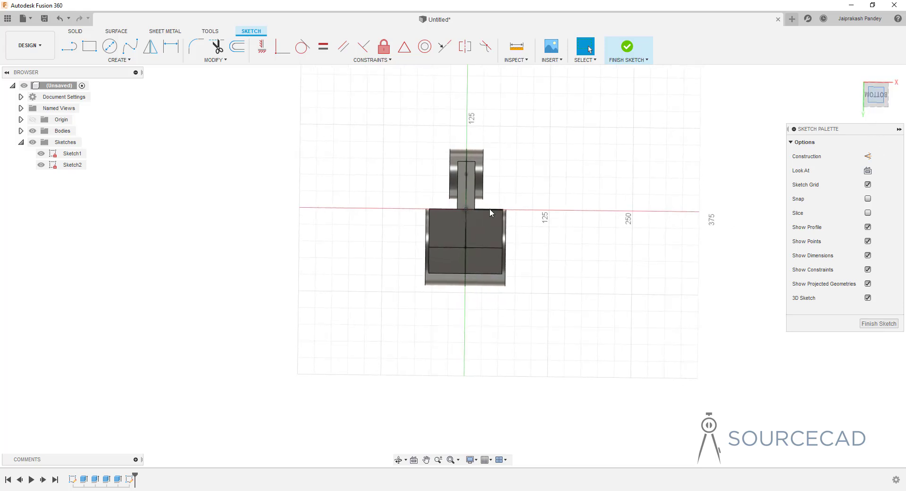
- Draw a horizontal centre-to-centre slot across the foot's lower edge, about 156 mm between centres and about 50 mm wide
click(119, 60)
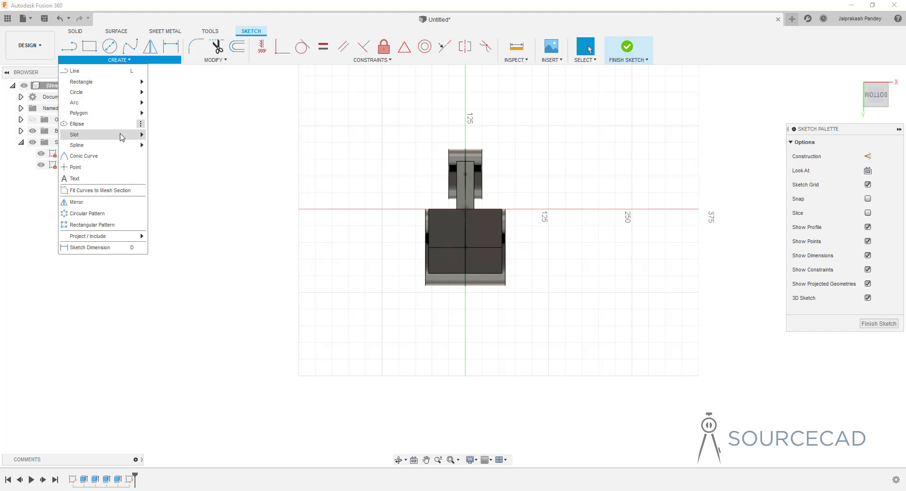
mouse_move(121, 137)
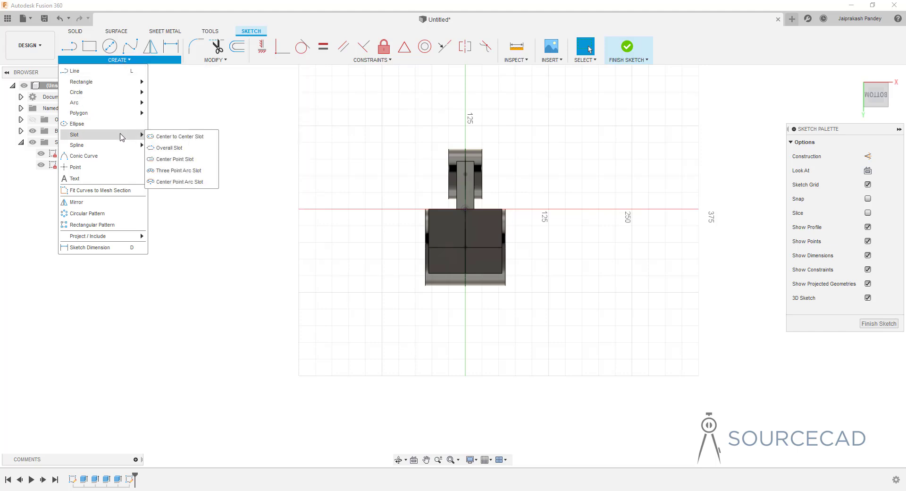
click(187, 137)
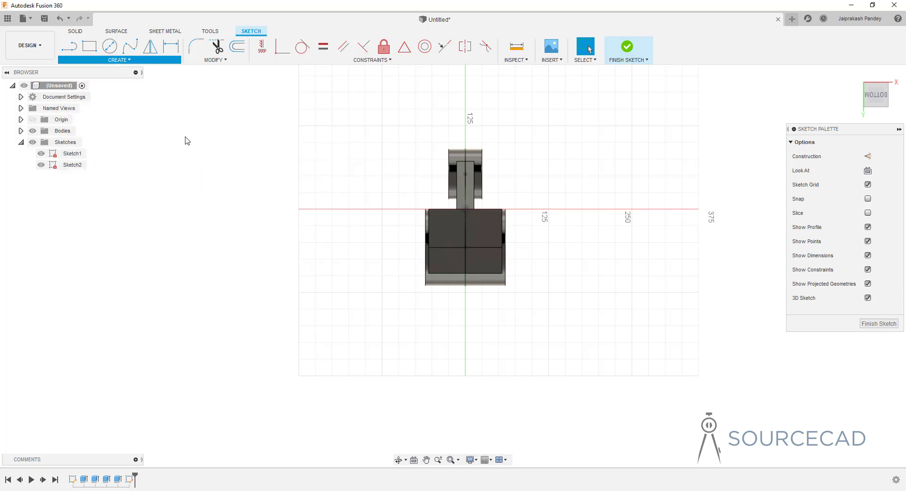
click(415, 292)
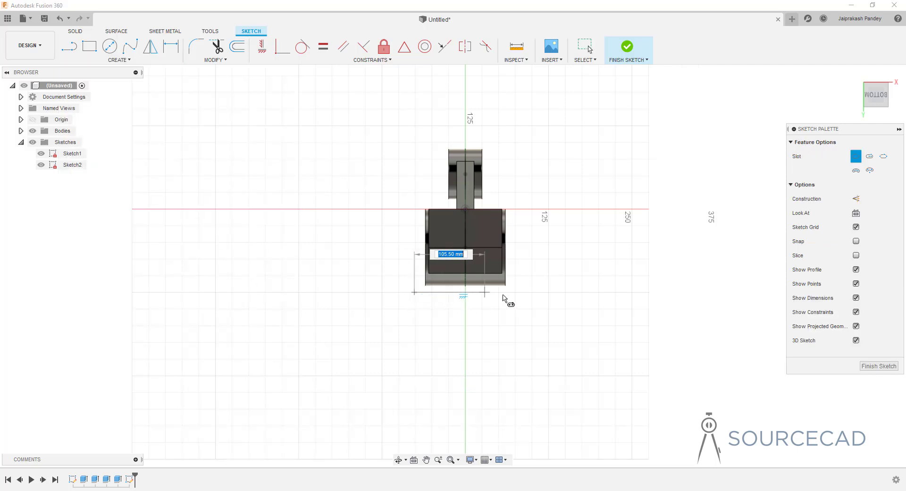
click(518, 292)
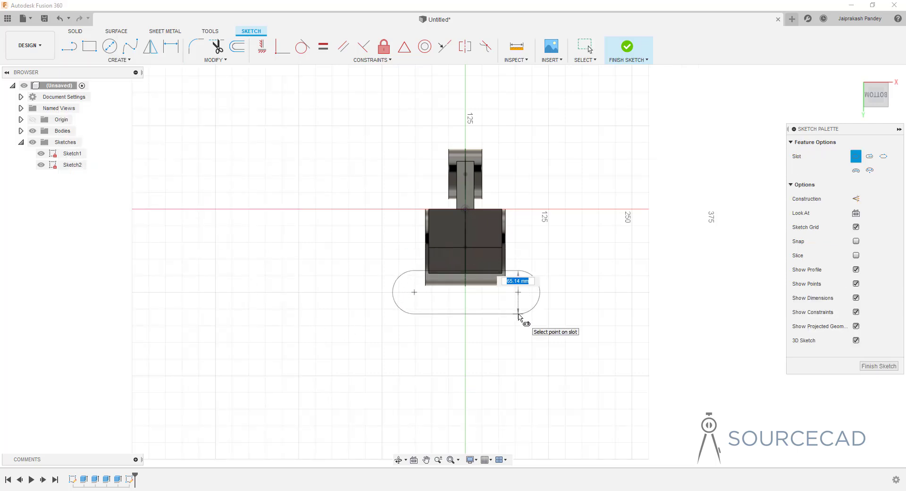
click(520, 309)
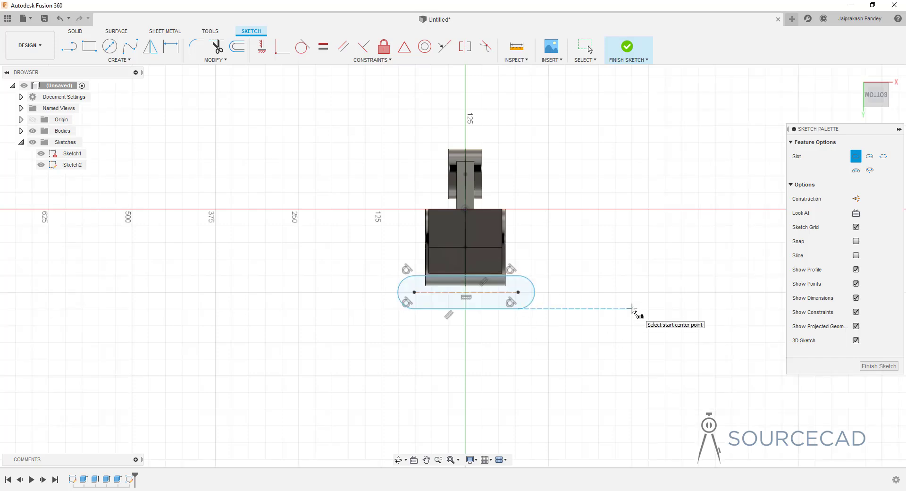
key(Escape)
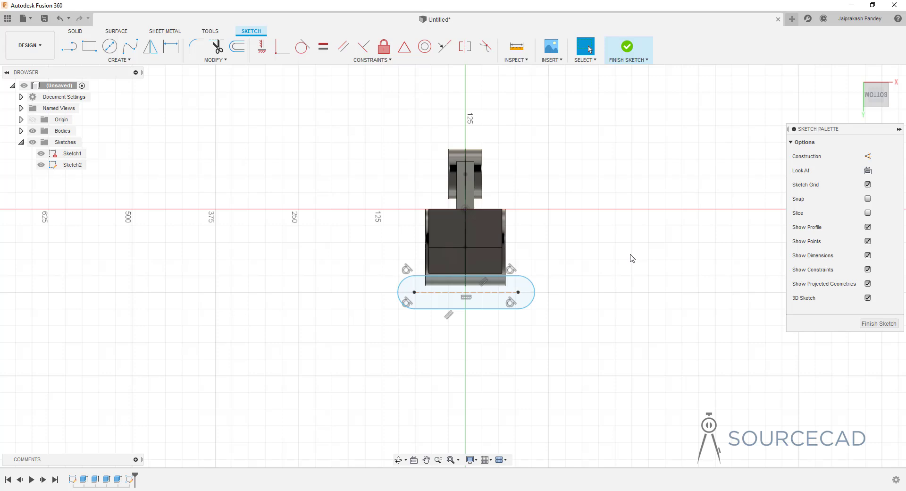
- Dimension the slot's centre-to-centre distance as 120 mm
key(d)
click(487, 294)
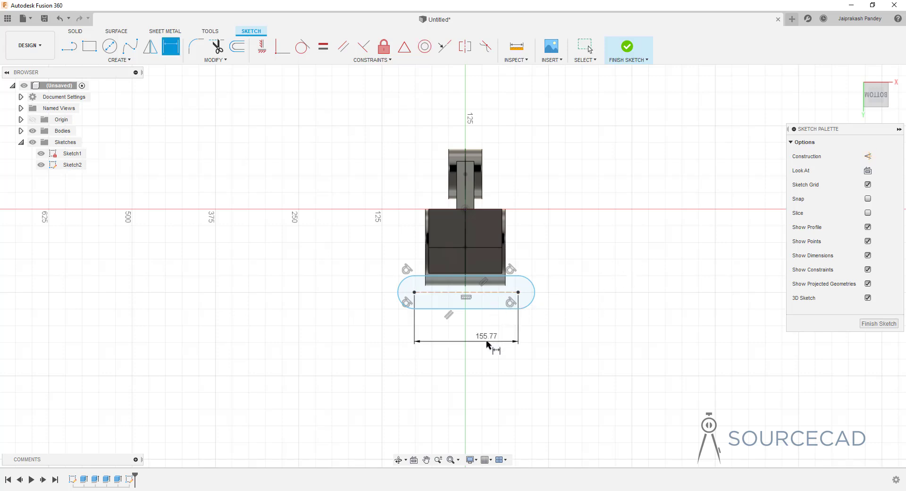
click(486, 340)
text(120)
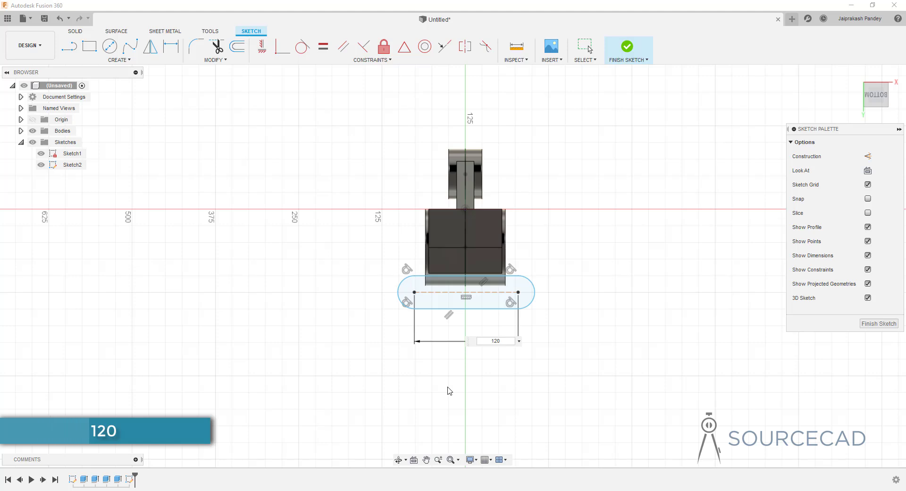
key(Return)
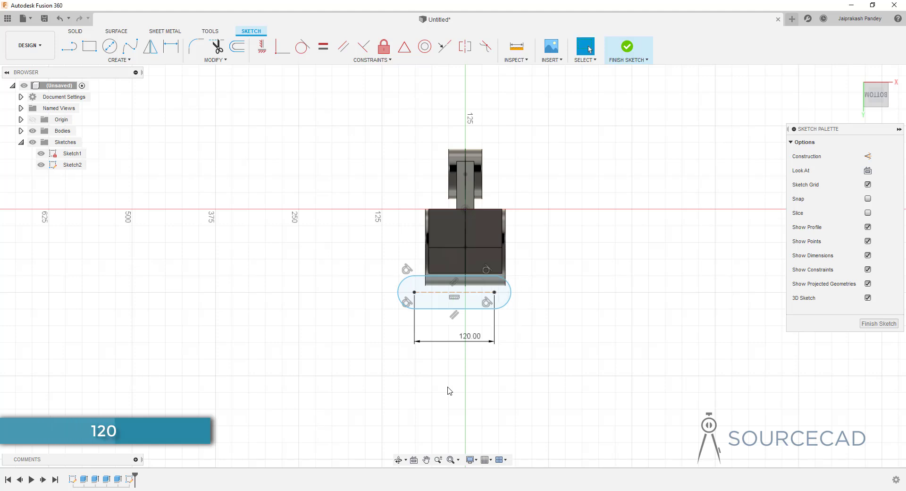
- Dimension the slot's rounded end with a radius of 36 mm
key(d)
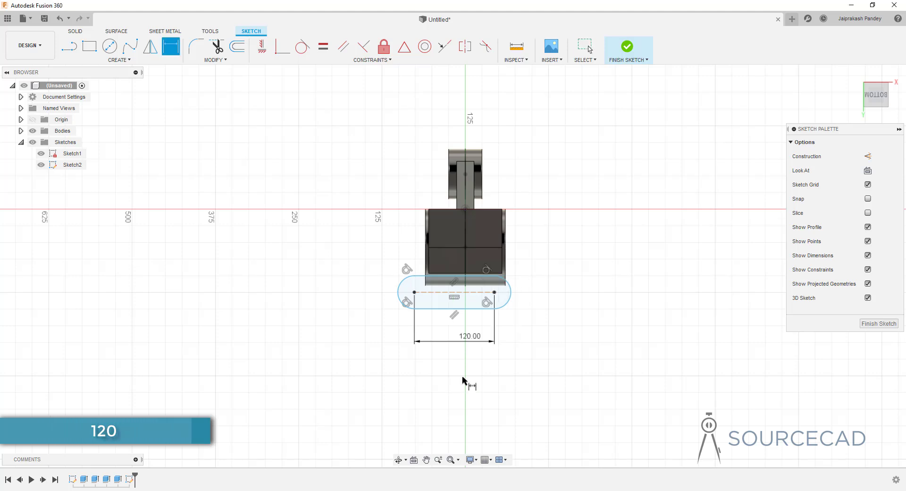
click(510, 300)
click(549, 348)
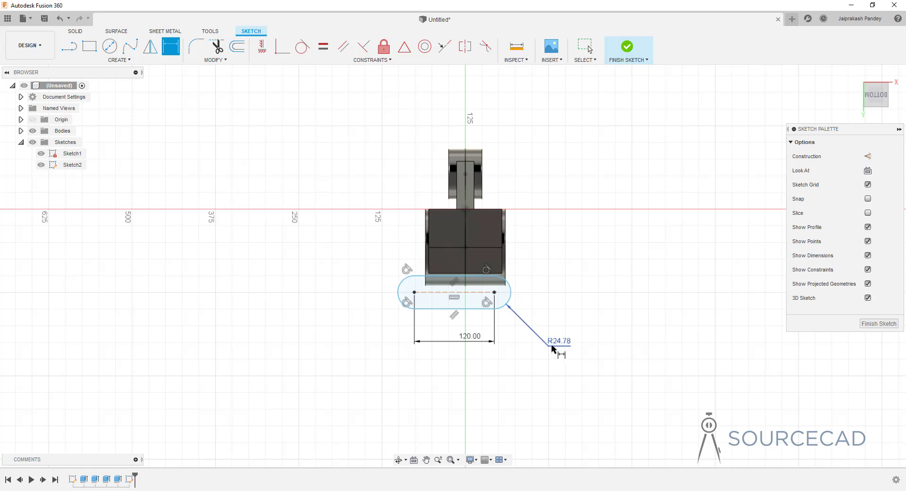
text(36)
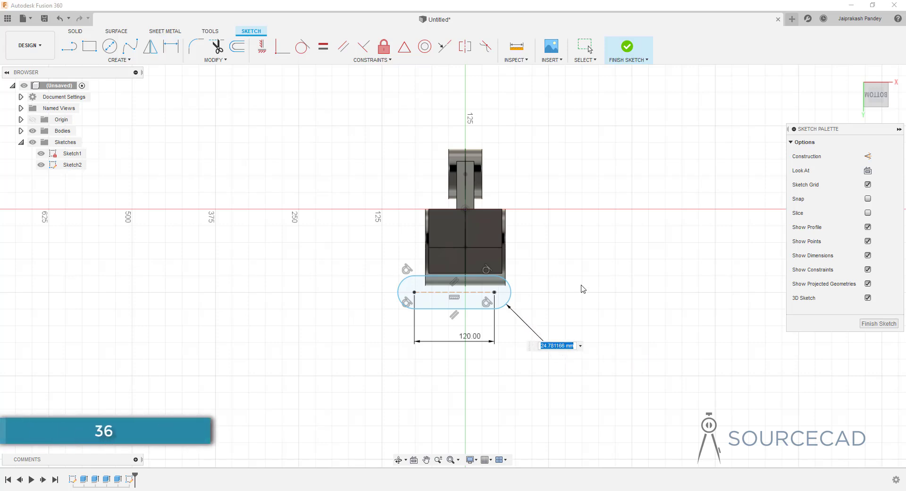
key(Return)
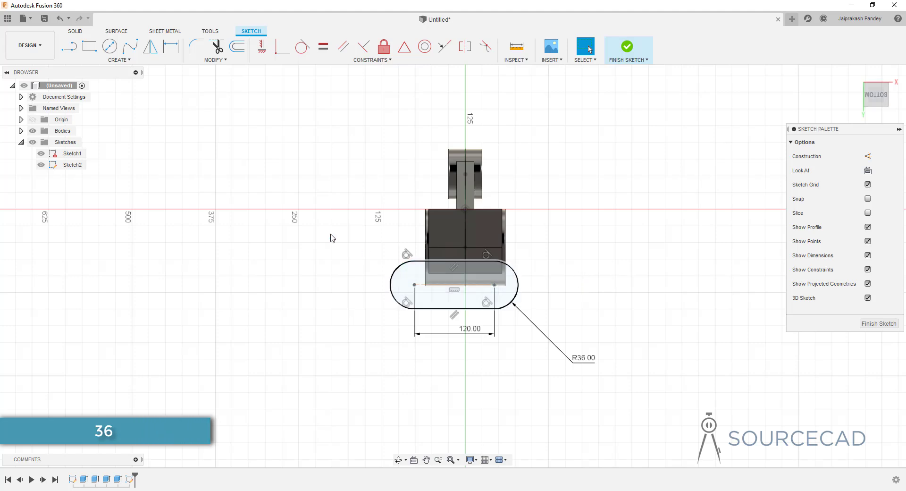
- Draw one circle on each of the slot's two centre points, about 37 mm and 35 mm in diameter
click(112, 46)
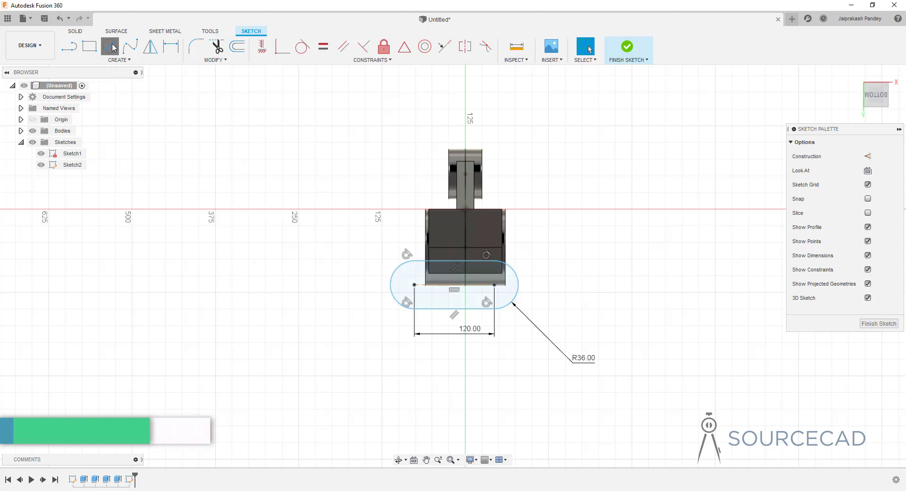
click(415, 285)
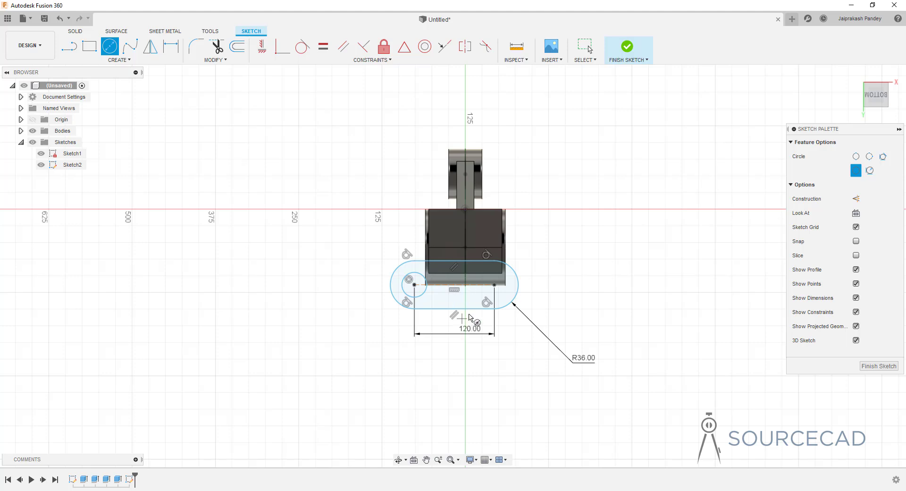
click(493, 285)
click(506, 285)
key(Escape)
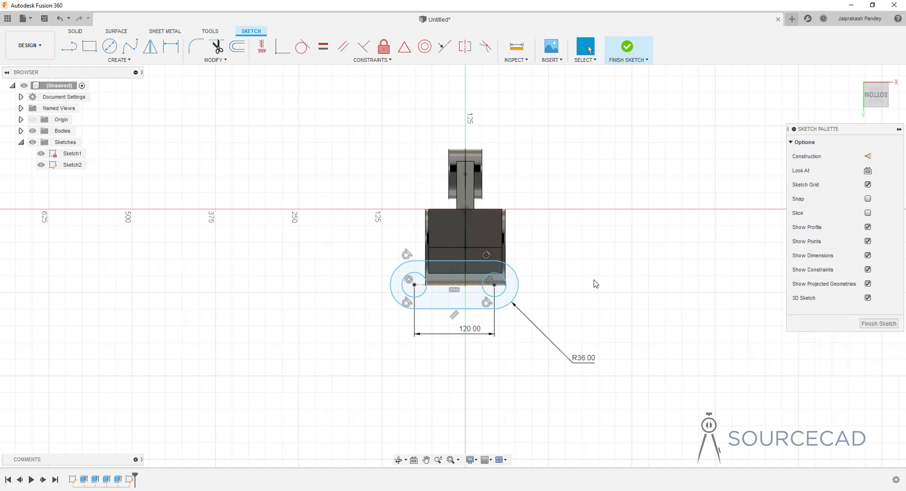
- Dimension the circle at the slot's left centre with a diameter of 25 mm
key(d)
click(422, 296)
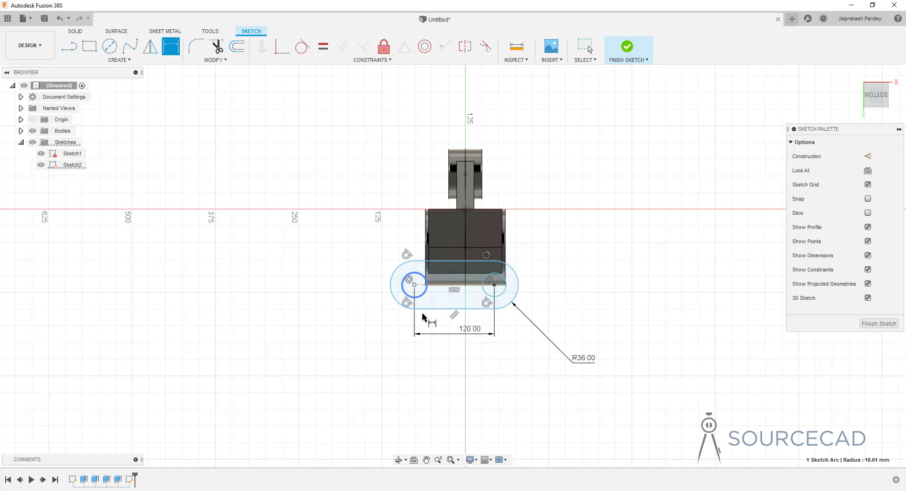
click(354, 324)
text(25)
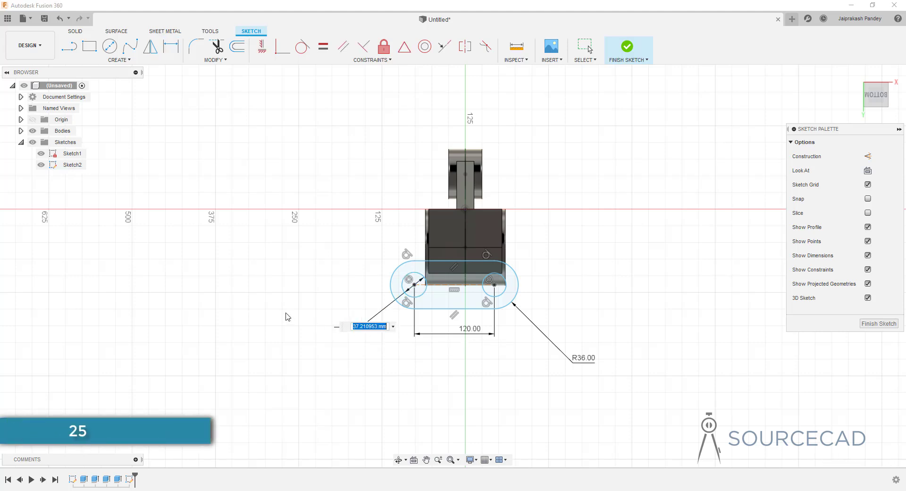
key(Return)
key(Escape)
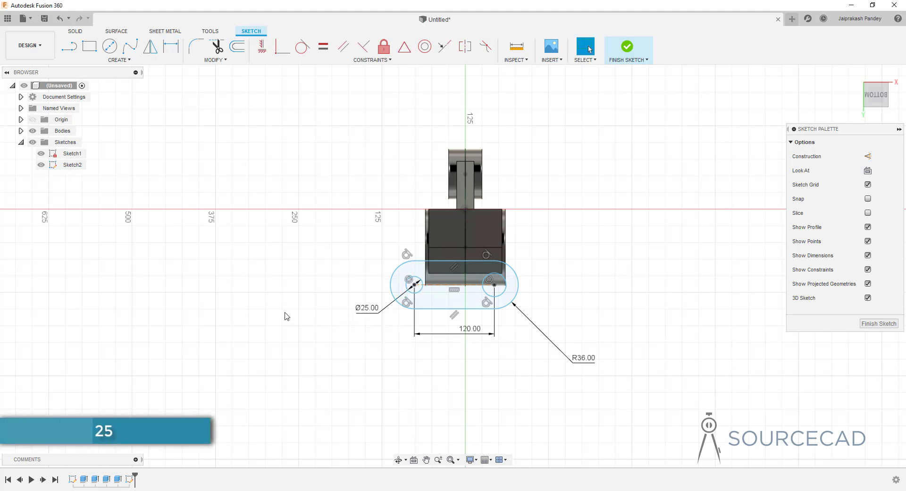
- Dimension the circle at the slot's right centre with a diameter of 25 mm
key(d)
click(503, 296)
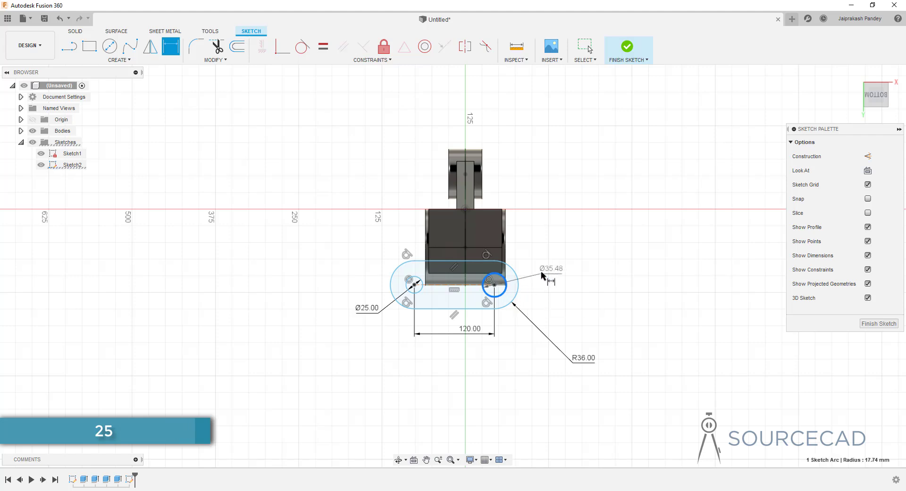
click(559, 272)
text(25)
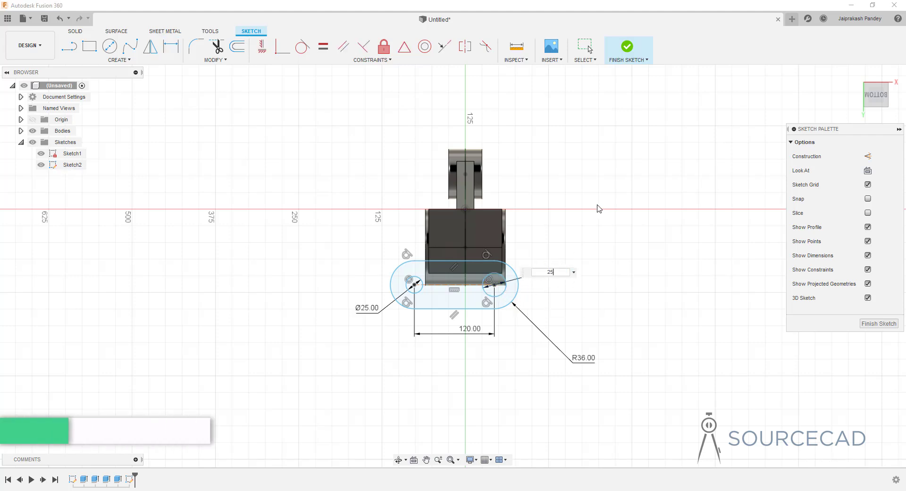
key(Return)
key(Escape)
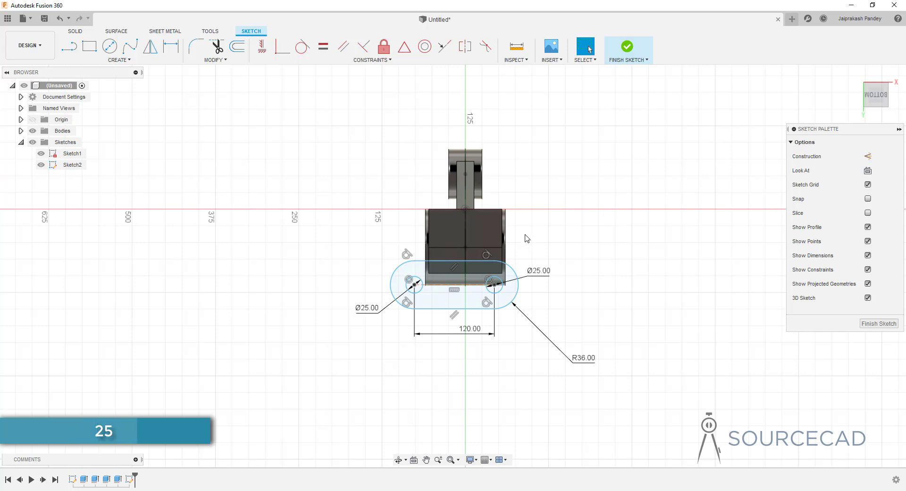
- Move the slot clear below the foot and draw a vertical line about 236 mm long from the origin down through the slot
mouse_move(492, 308)
mouse_down()
mouse_move(499, 350)
mouse_move(517, 341)
mouse_move(507, 347)
mouse_up()
click(395, 315)
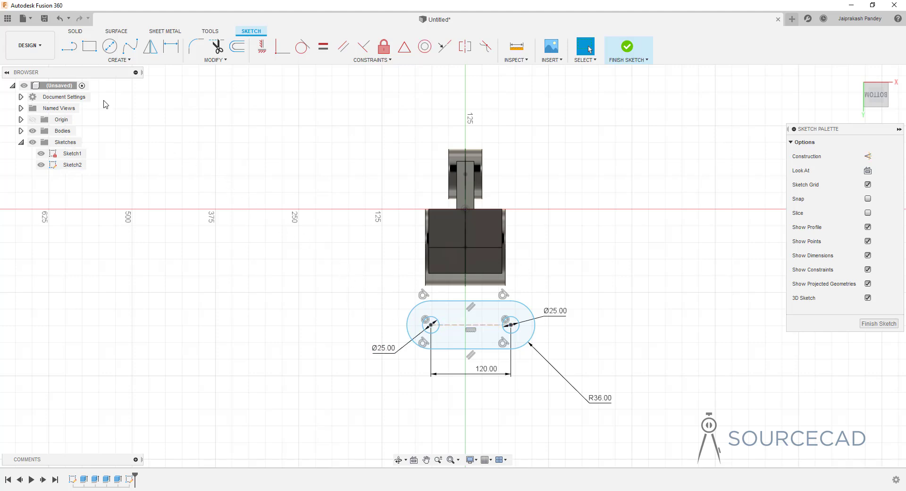
click(69, 46)
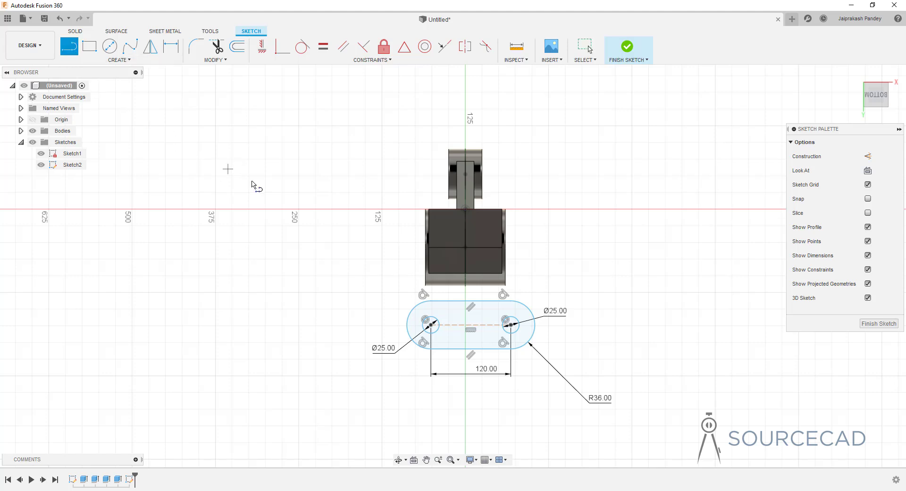
click(466, 209)
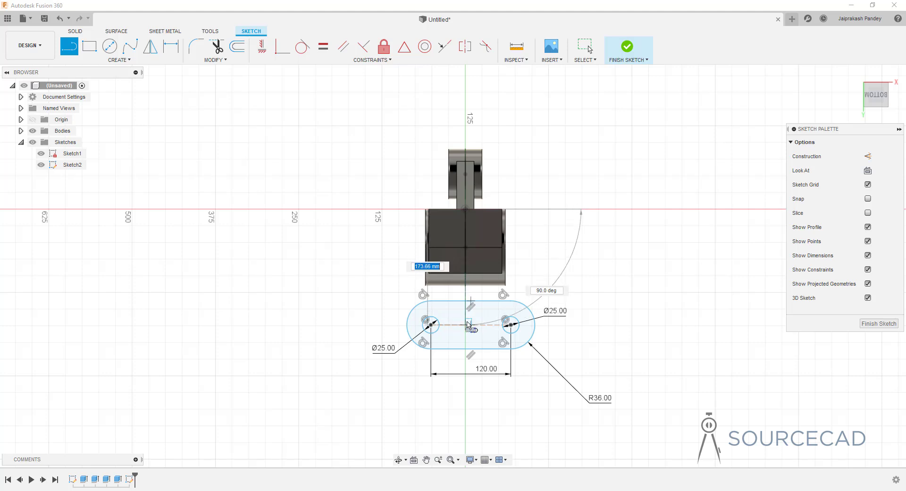
click(466, 367)
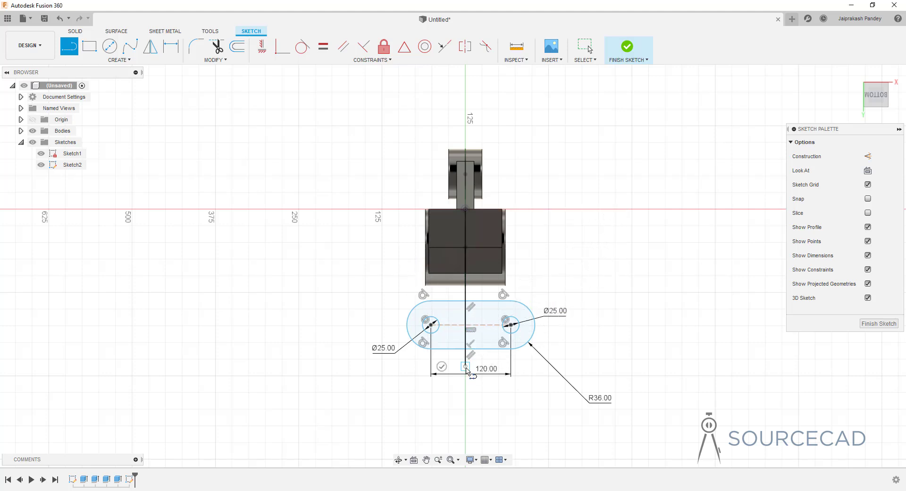
key(Escape)
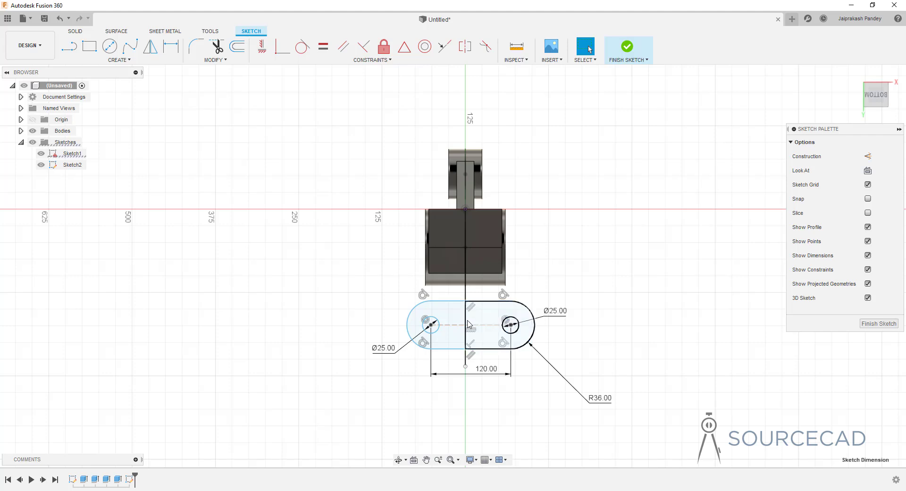
- Convert the vertical line through the slot into a construction line
click(467, 352)
click(467, 360)
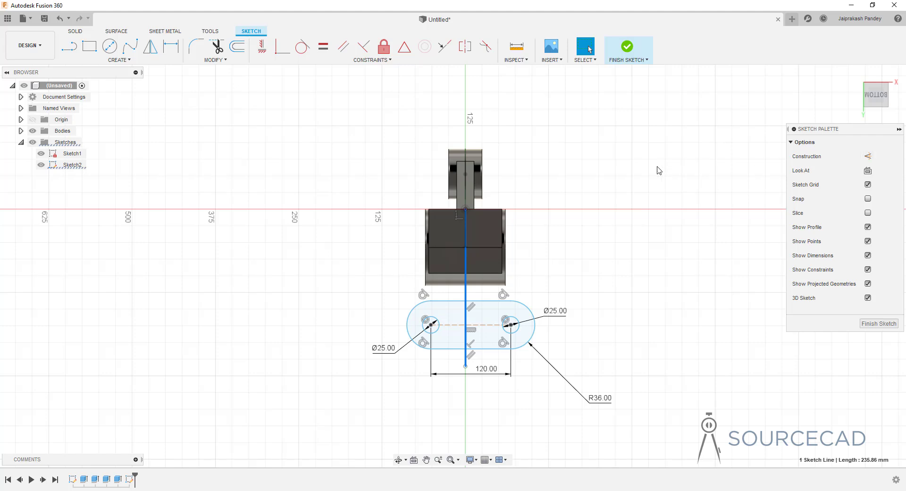
key(x)
click(614, 177)
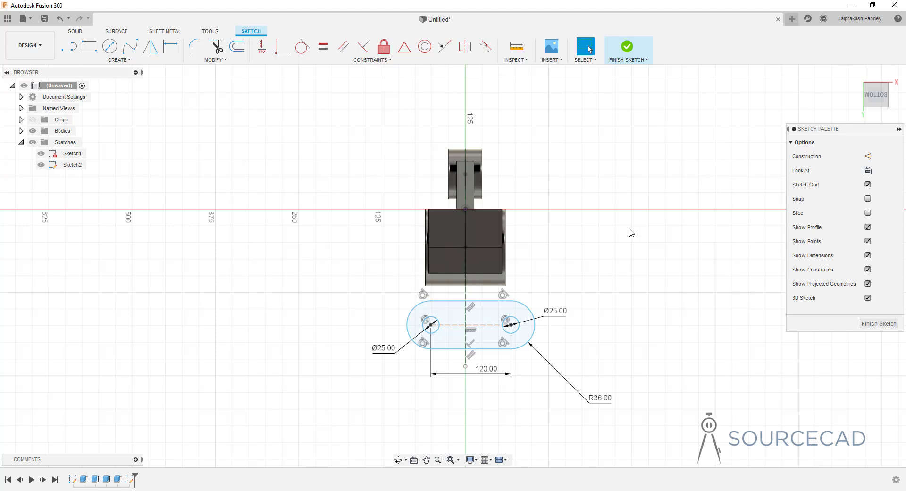
- Centre the slot's centre line on the vertical construction line with a Midpoint constraint, and shift the slot slightly farther from the foot
click(475, 325)
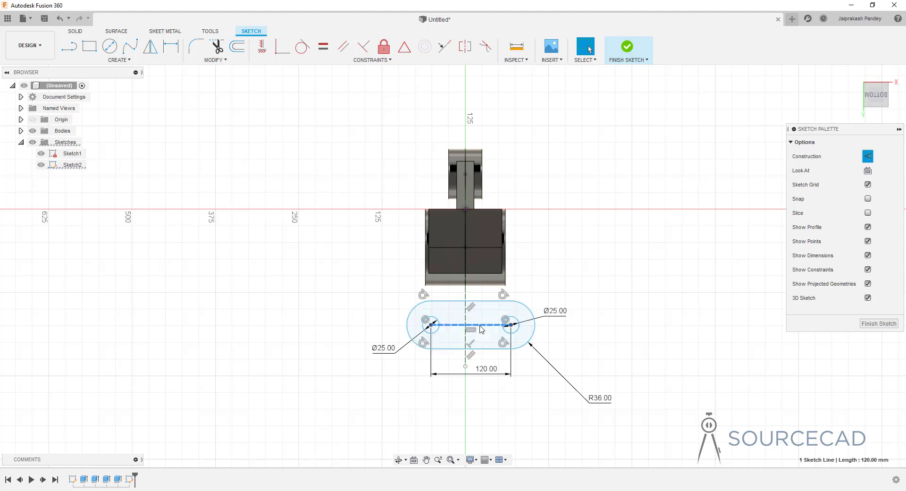
click(466, 310)
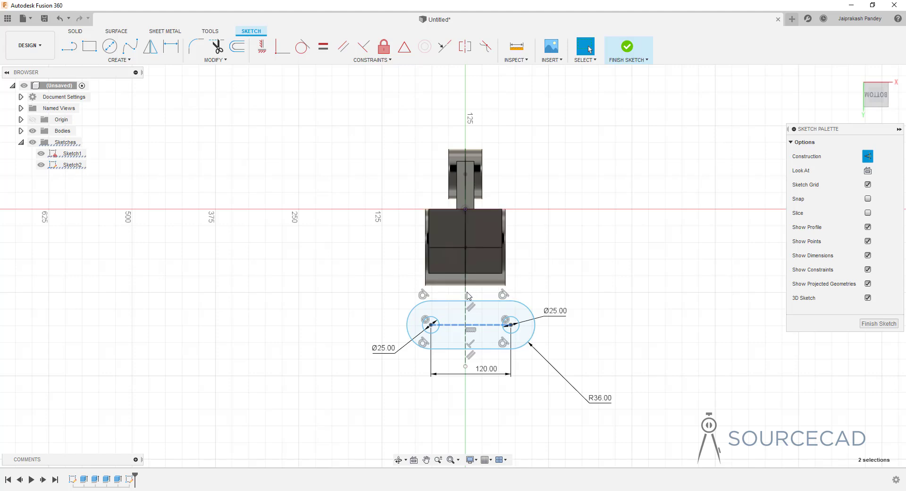
ctrl+click(480, 326)
ctrl+click(486, 325)
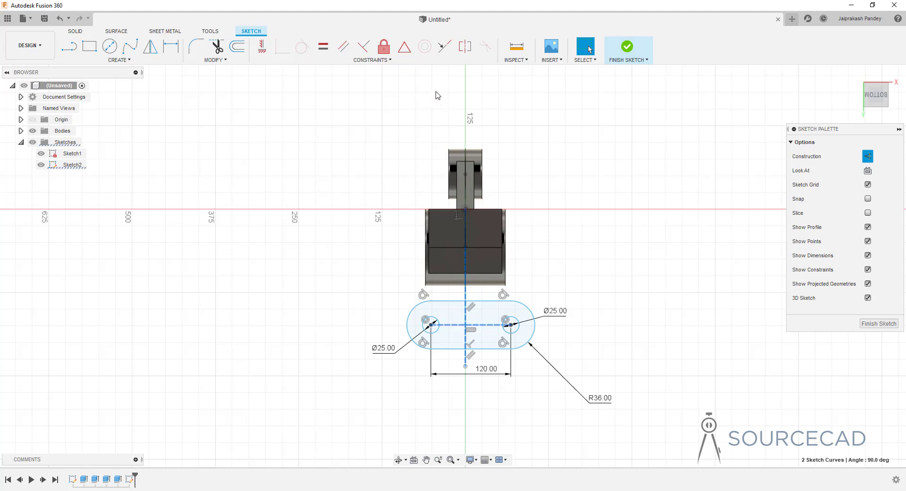
click(403, 51)
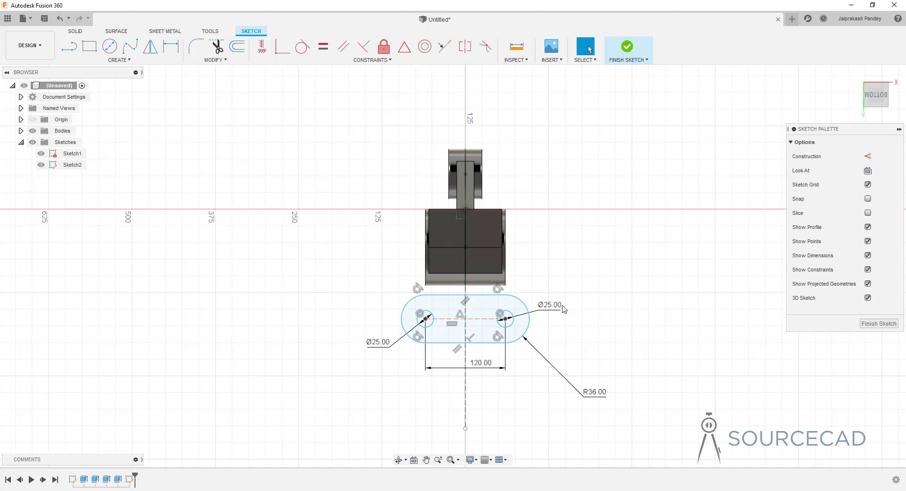
drag(472, 318, 476, 347)
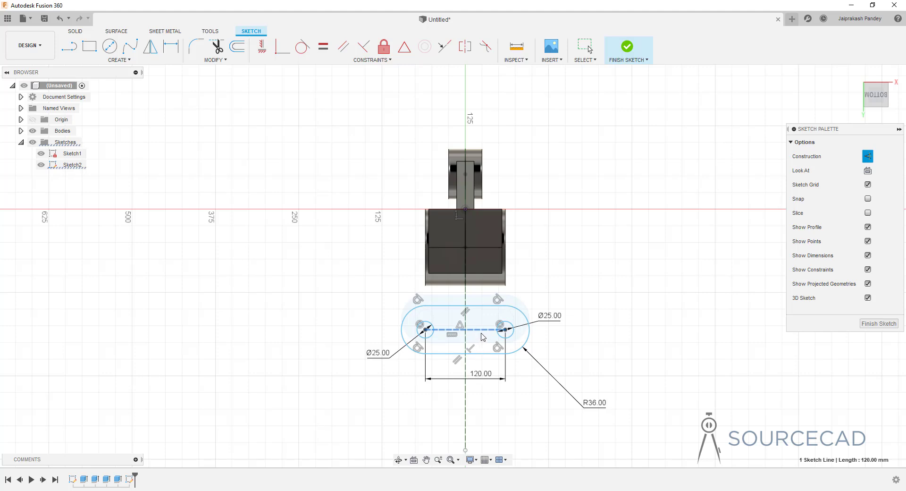
- Dimension the distance from the slot's centre line to the foot's nearest edge as 36 mm
key(Escape)
scroll(474, 274, down, 1)
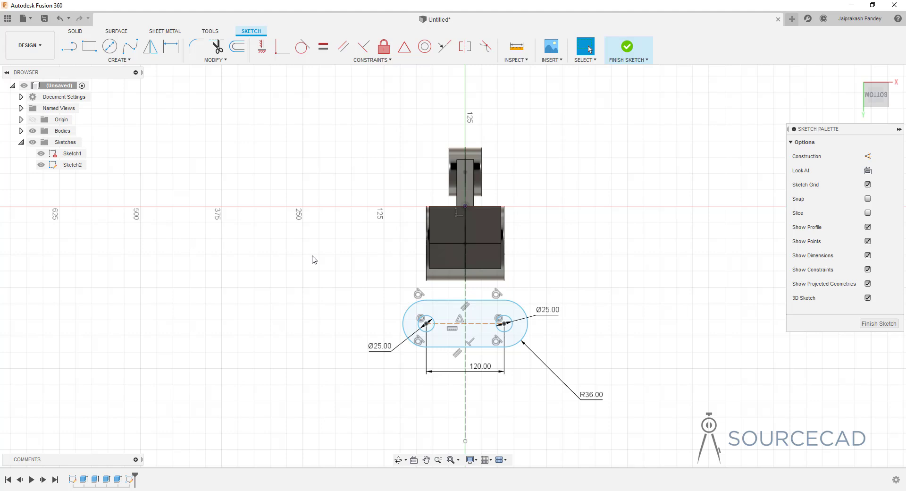
key(d)
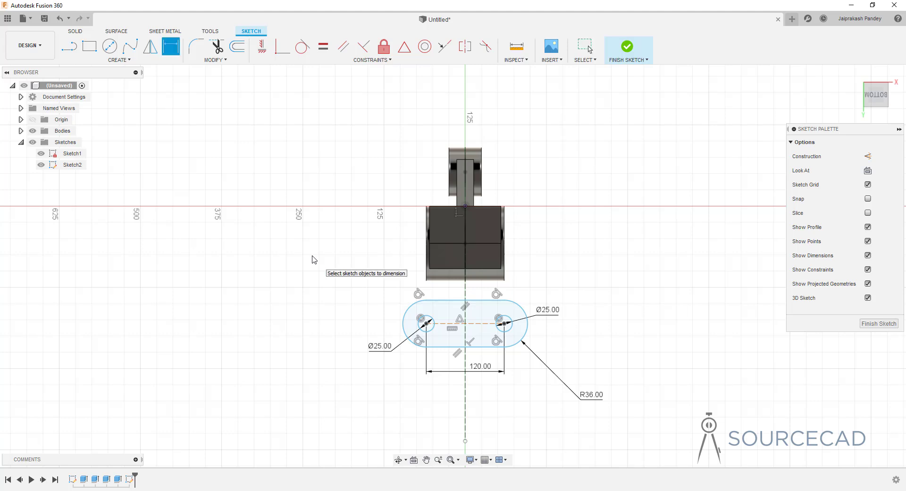
click(483, 323)
click(489, 277)
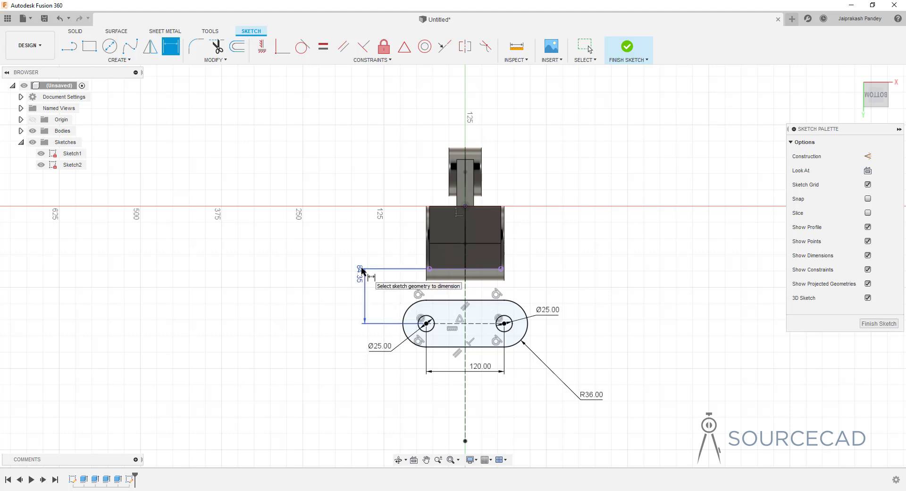
click(362, 270)
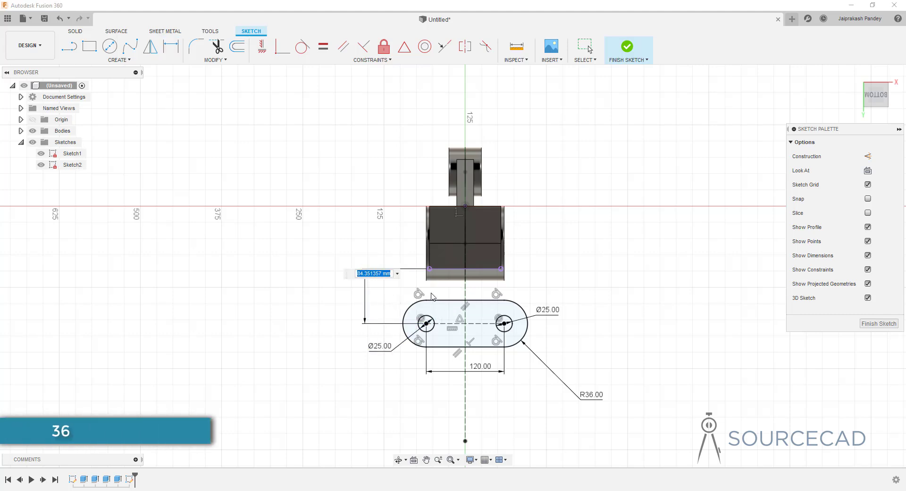
text(36)
key(Return)
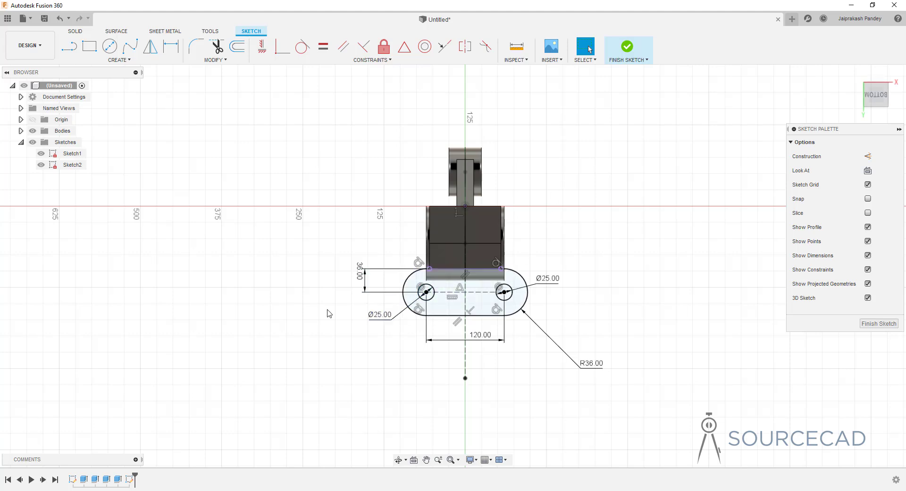
- Draw circles about 48 mm and 51 mm in diameter, concentric with the slot's left and right holes
click(110, 46)
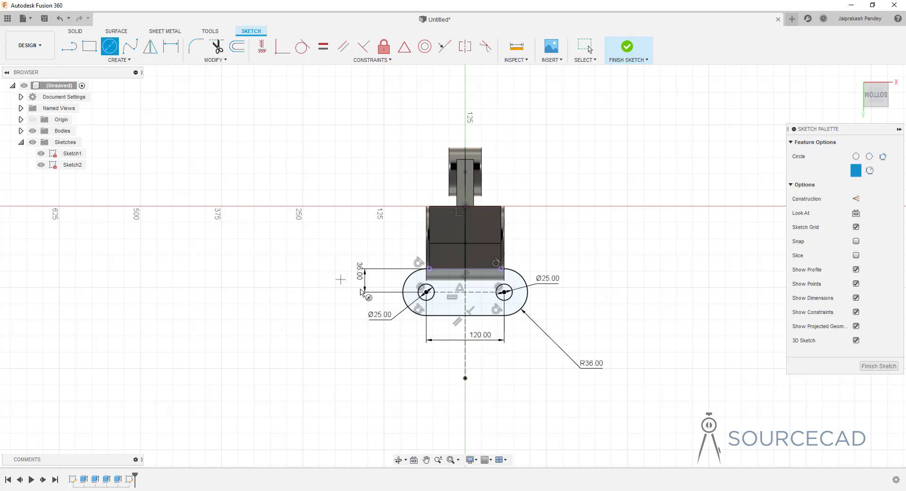
click(426, 292)
click(503, 292)
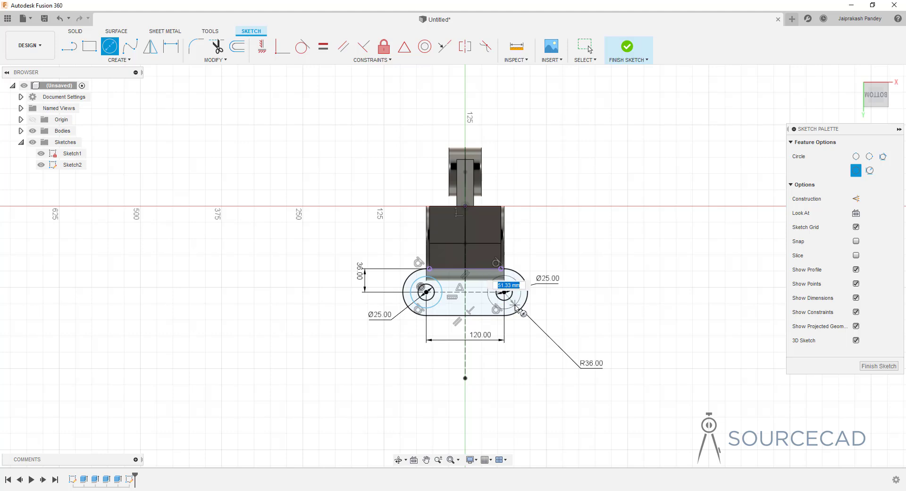
click(520, 291)
key(Escape)
- Dimension the outer circle around the slot's left hole with a diameter of 60 mm
key(d)
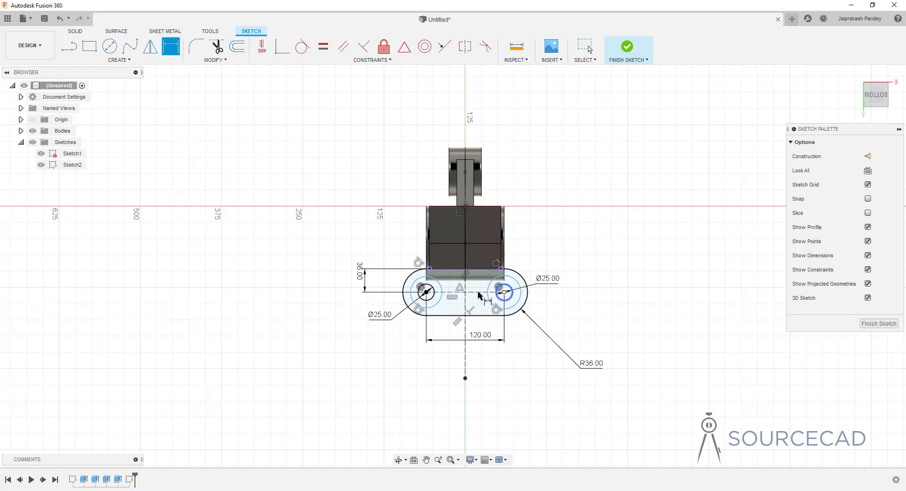
click(416, 304)
click(399, 353)
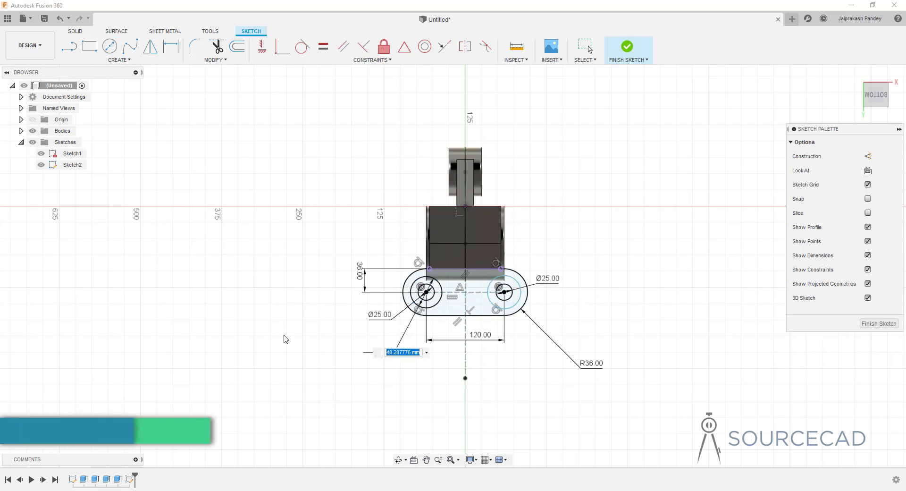
text(60)
key(Return)
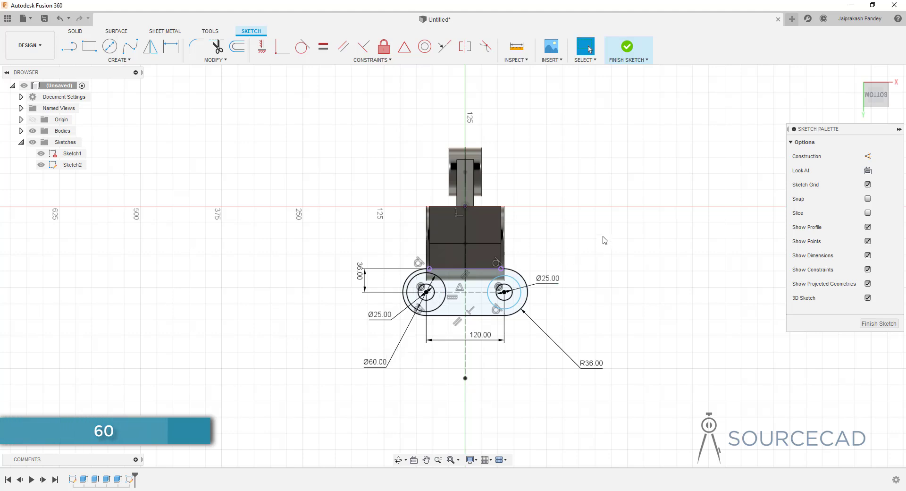
- Dimension the outer circle around the slot's right hole with a diameter of 60 mm and finish the sketch
key(d)
click(518, 282)
click(542, 241)
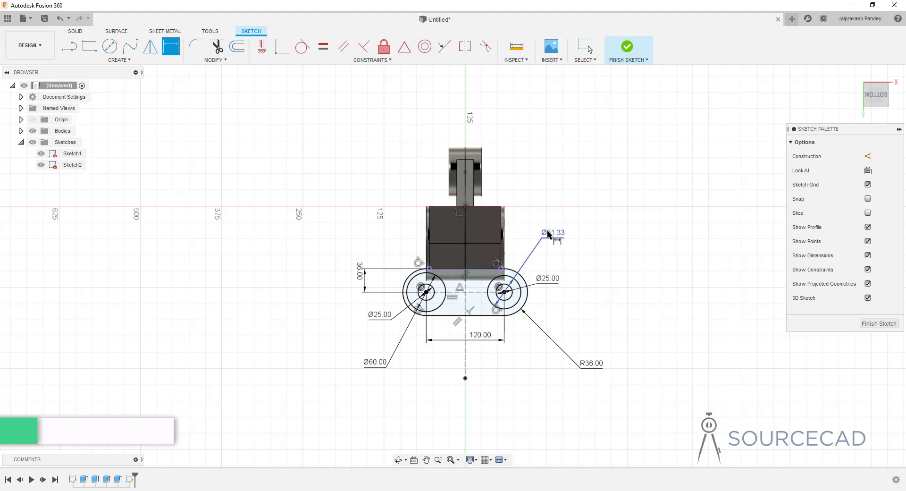
text(60)
key(Return)
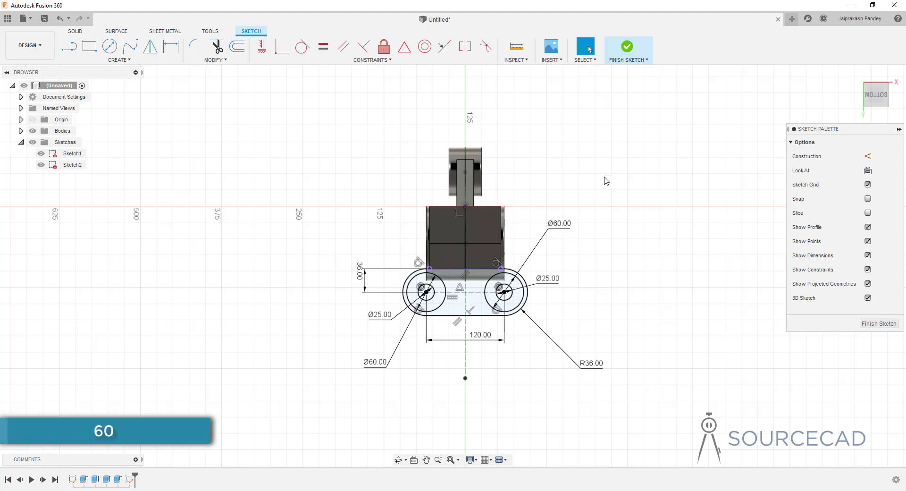
click(630, 53)
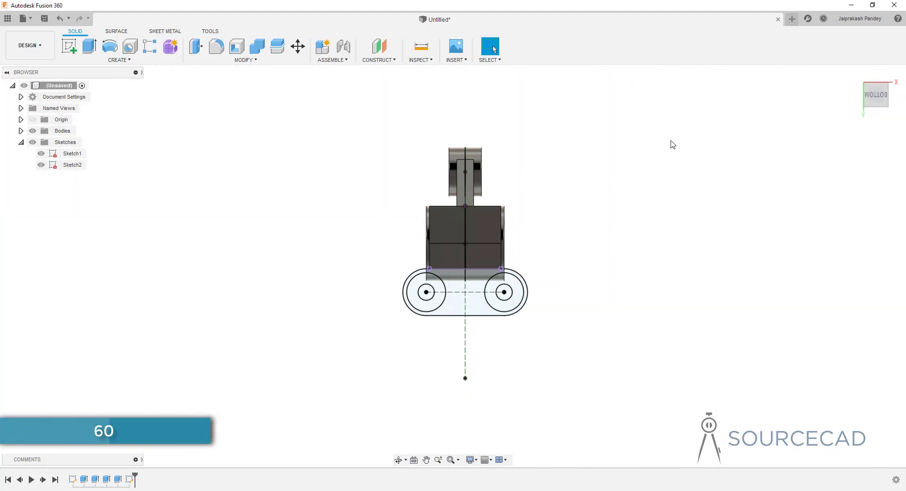
- Extrude the slot profile outside the two 60 mm circles by -30 mm, level with the foot's top face, joining it to the body
mouse_move(615, 144)
shift+middle_down()
mouse_move(673, 144)
mouse_move(584, 263)
mouse_move(484, 247)
mouse_move(476, 283)
mouse_move(484, 247)
mouse_move(447, 397)
mouse_move(468, 384)
mouse_move(456, 383)
shift+middle_up()
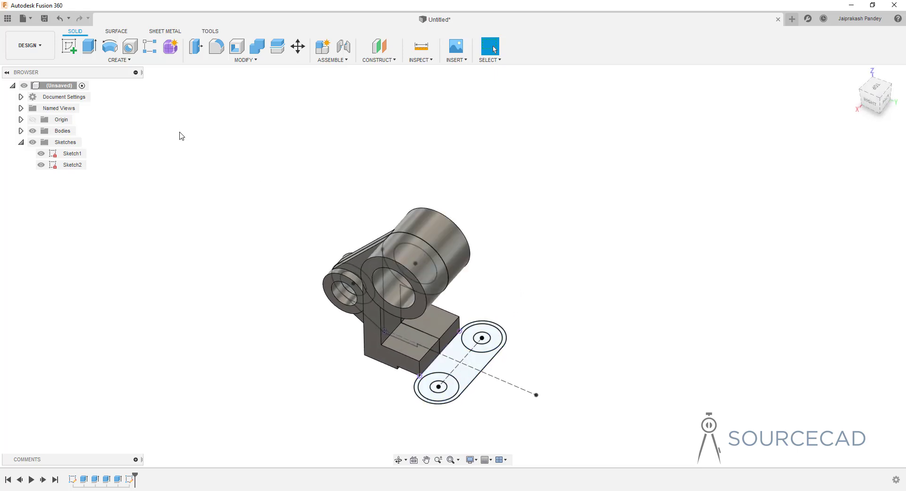
key(e)
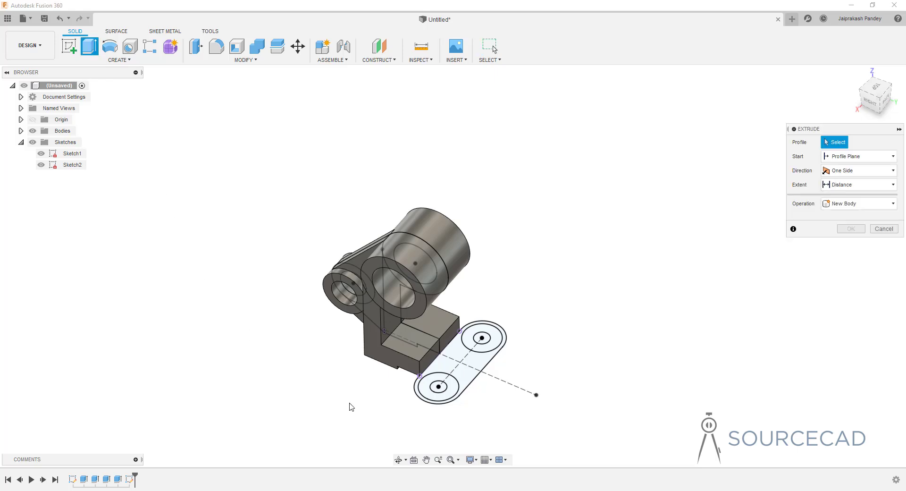
click(469, 376)
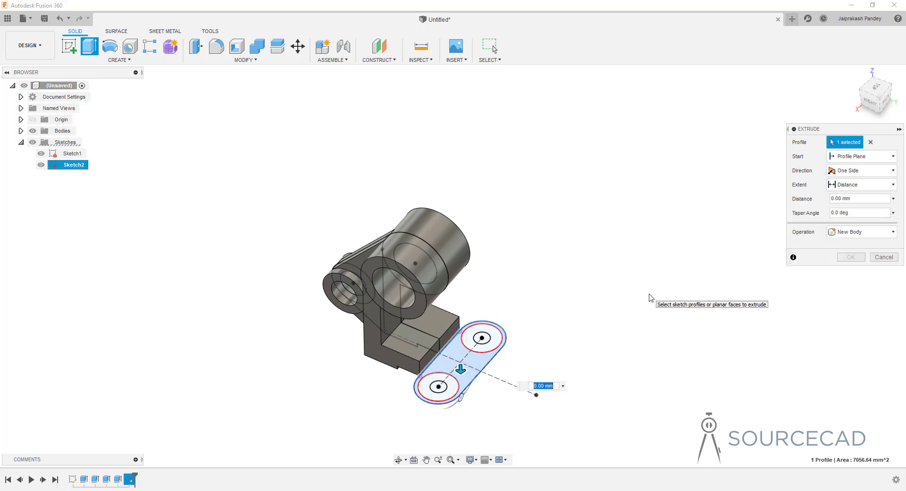
drag(460, 369, 662, 330)
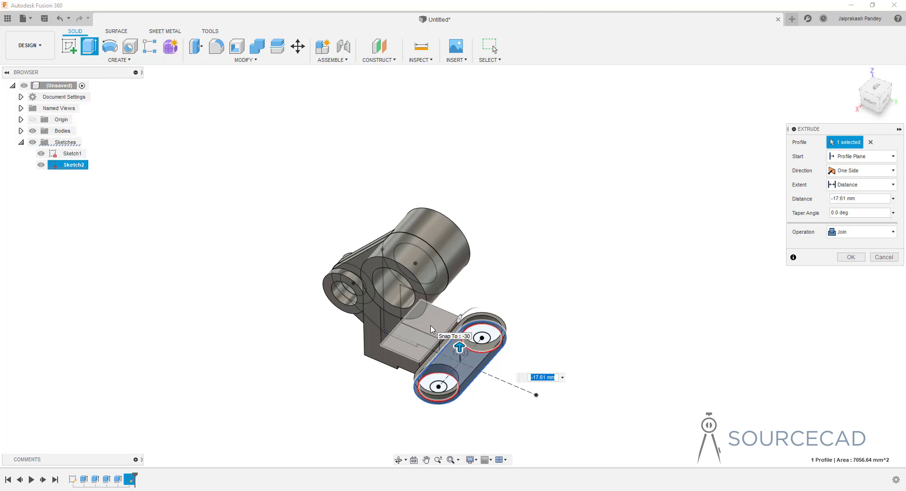
click(434, 328)
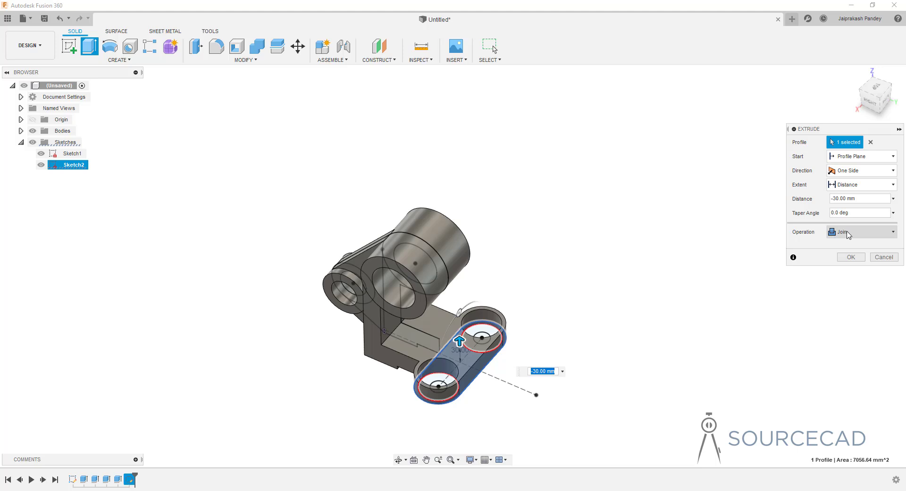
click(851, 257)
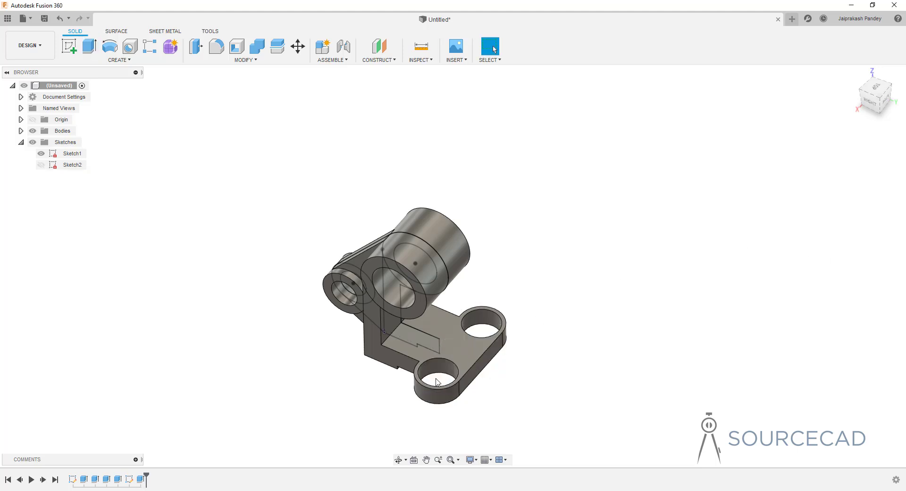
- Show Sketch2 again and extrude the two ring profiles around the holes by -36 mm, joined to the body
click(41, 165)
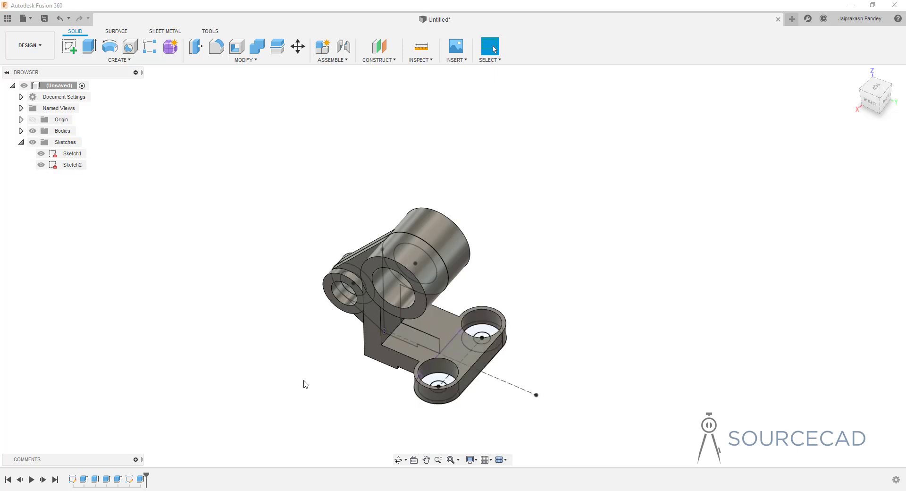
click(91, 46)
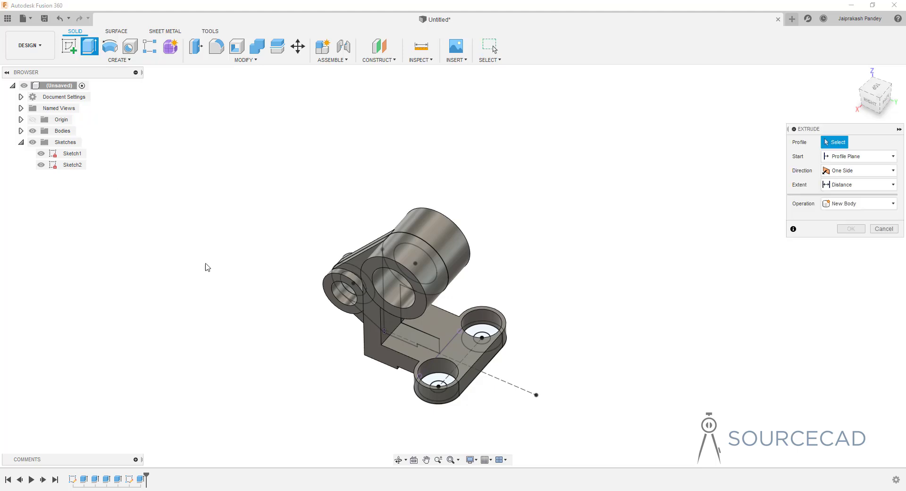
click(439, 381)
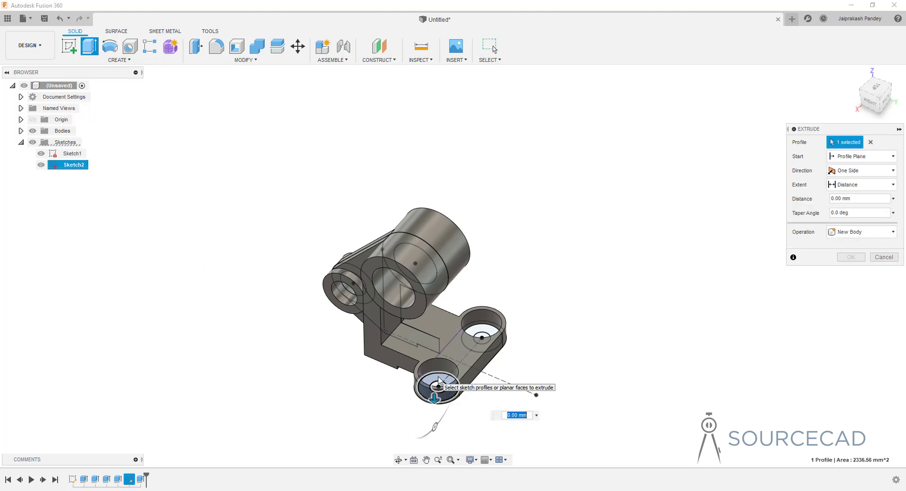
click(478, 332)
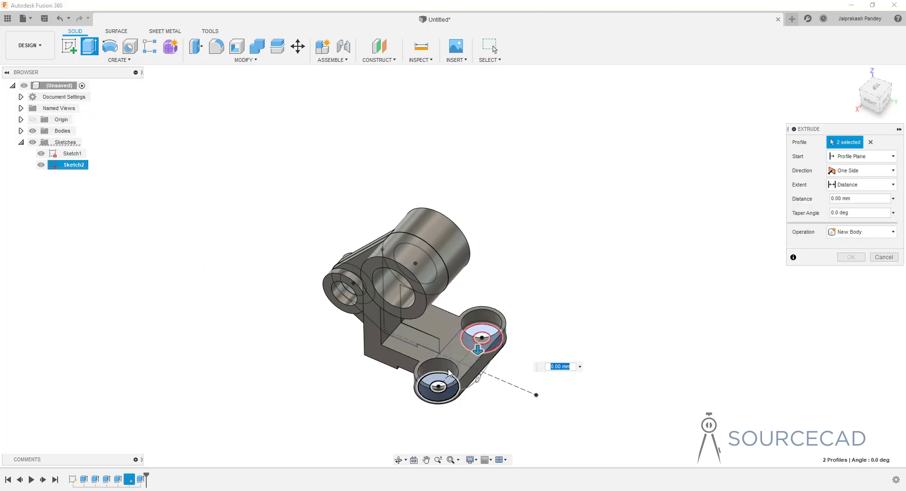
drag(481, 356, 485, 348)
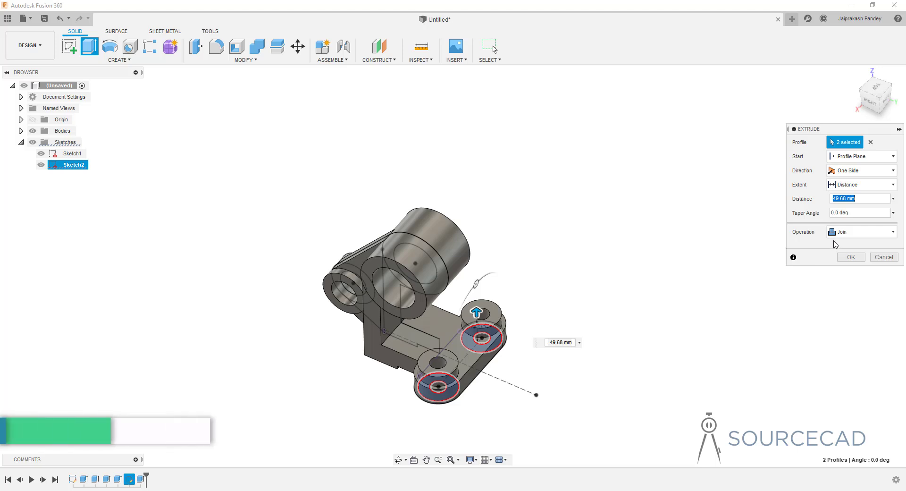
text(-36)
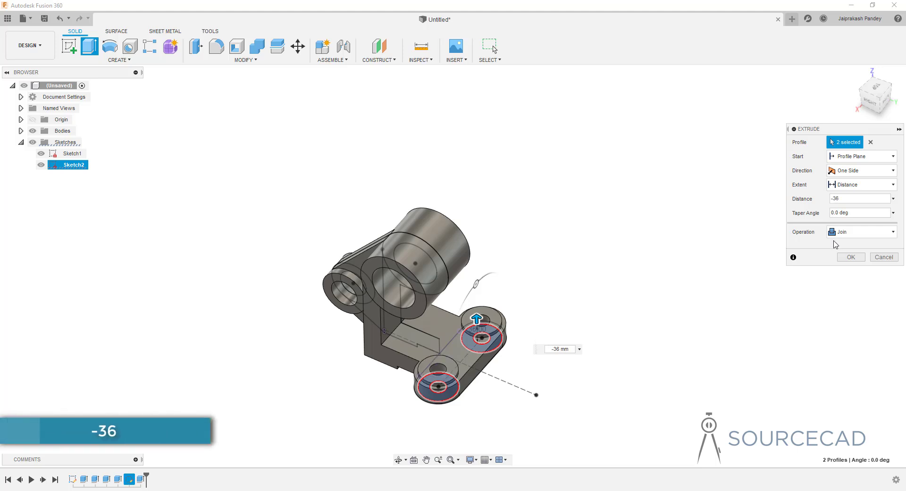
key(Return)
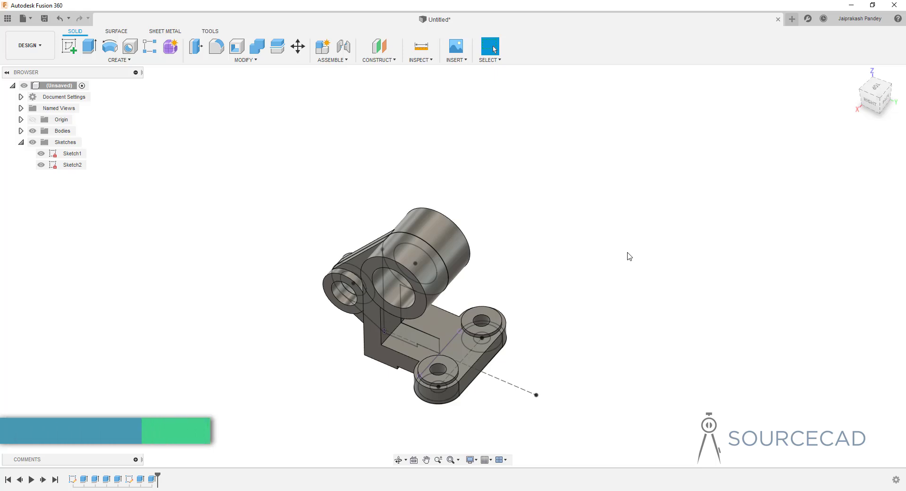
- Hide all sketches and inspect the solid part from several sides
shift+middle_drag(627, 254, 584, 282)
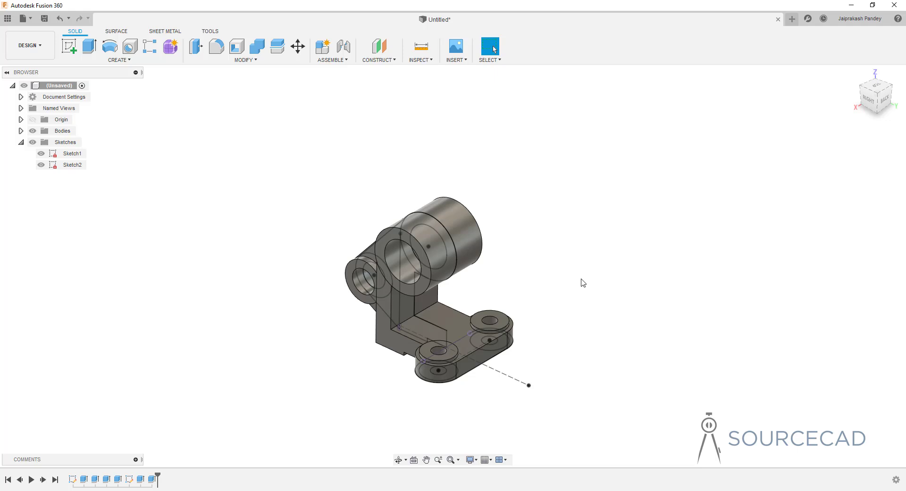
click(33, 142)
shift+middle_drag(261, 341, 278, 327)
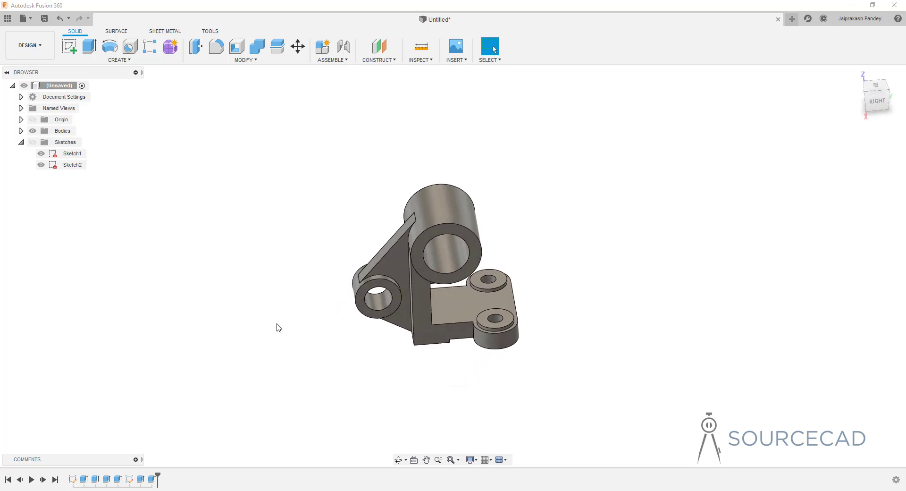
shift+middle_drag(279, 327, 464, 273)
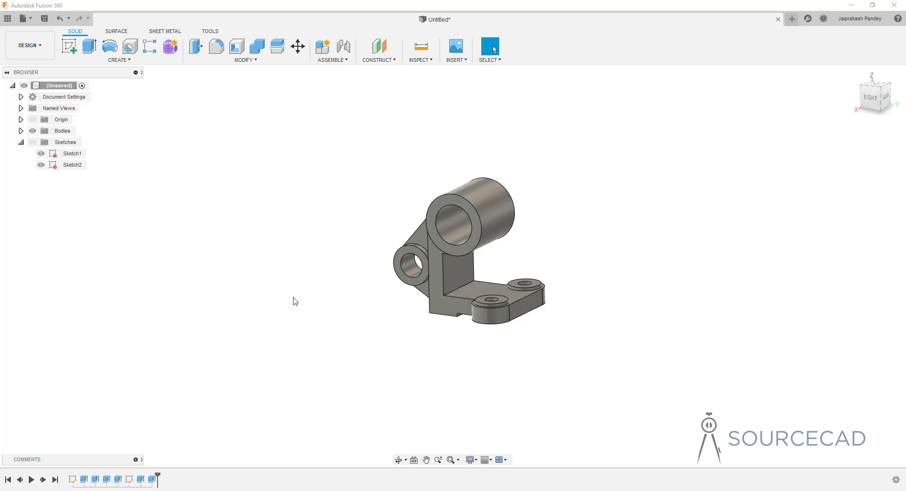
- Fillet the upright's inner edges at the foot and large cylinder and the step edge under the foot with a 5 mm radius
click(215, 47)
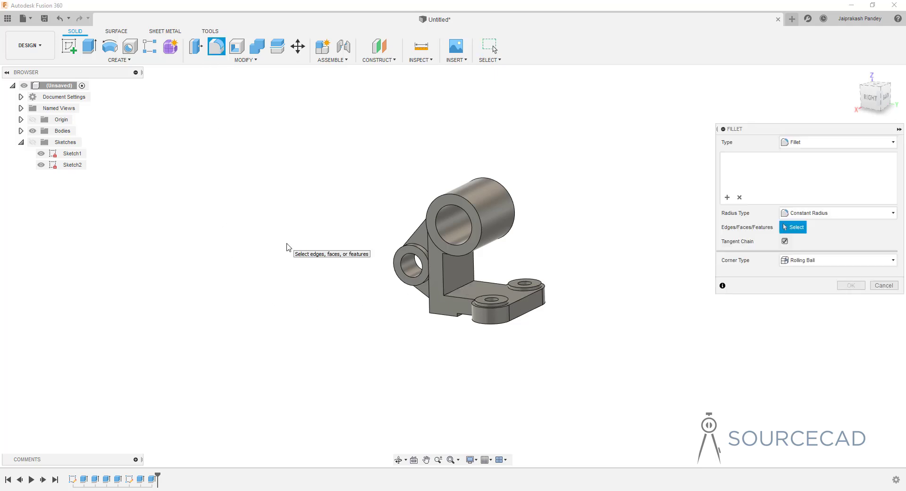
click(458, 290)
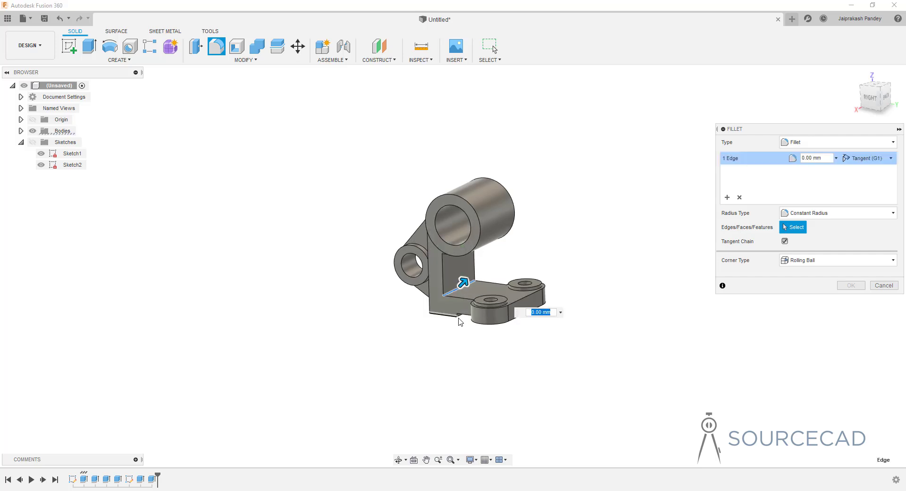
shift+middle_drag(460, 321, 450, 256)
click(447, 242)
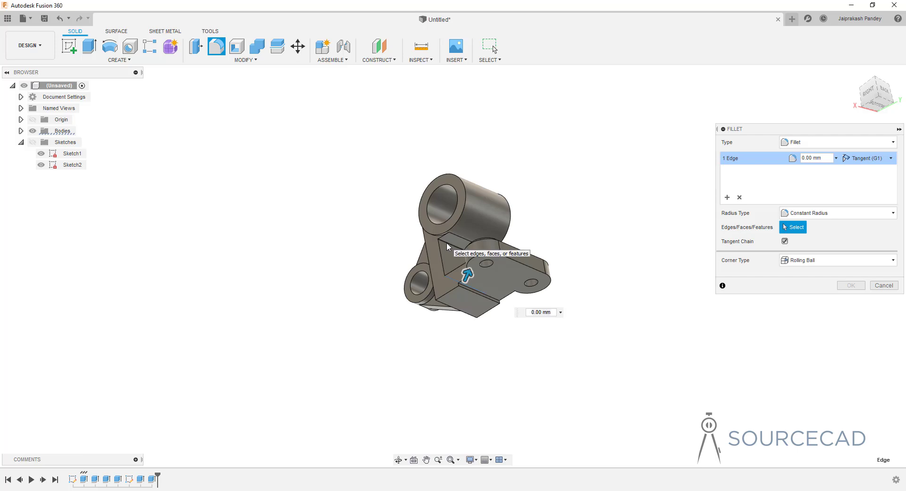
scroll(487, 300, down, 3)
scroll(486, 299, down, 2)
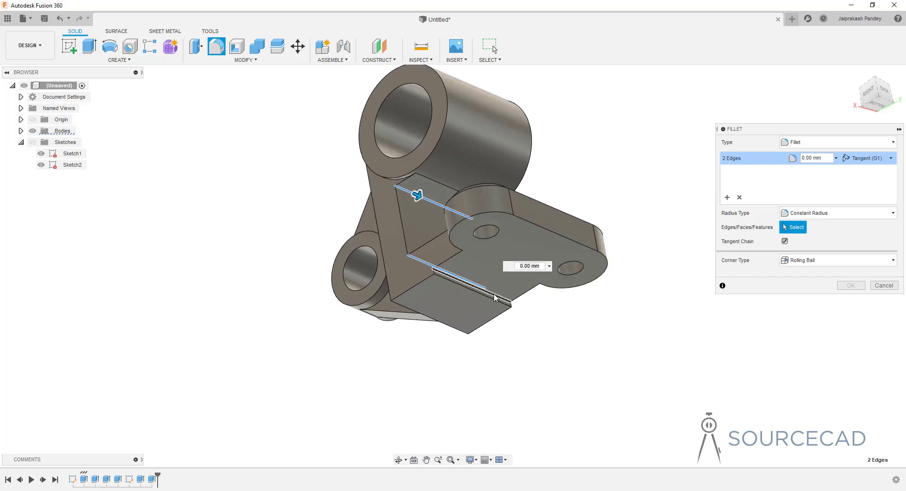
click(494, 295)
shift+middle_drag(470, 346, 600, 229)
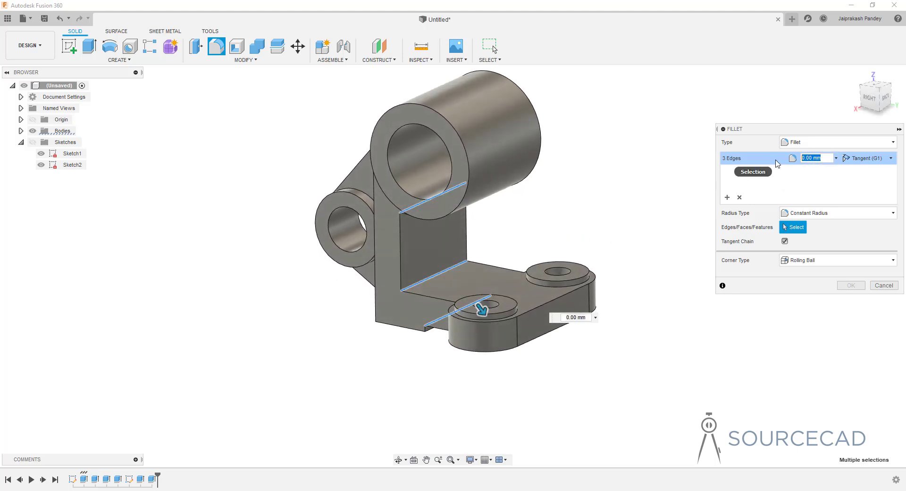
text(5)
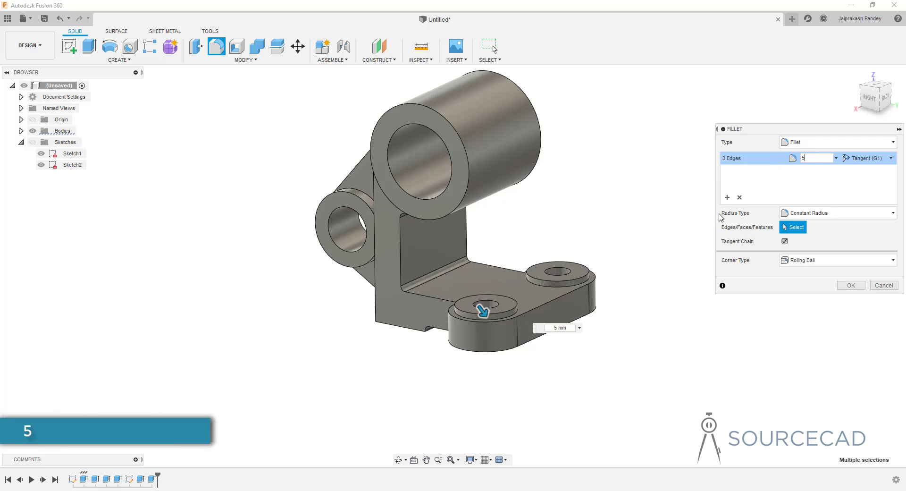
shift+middle_drag(409, 219, 441, 264)
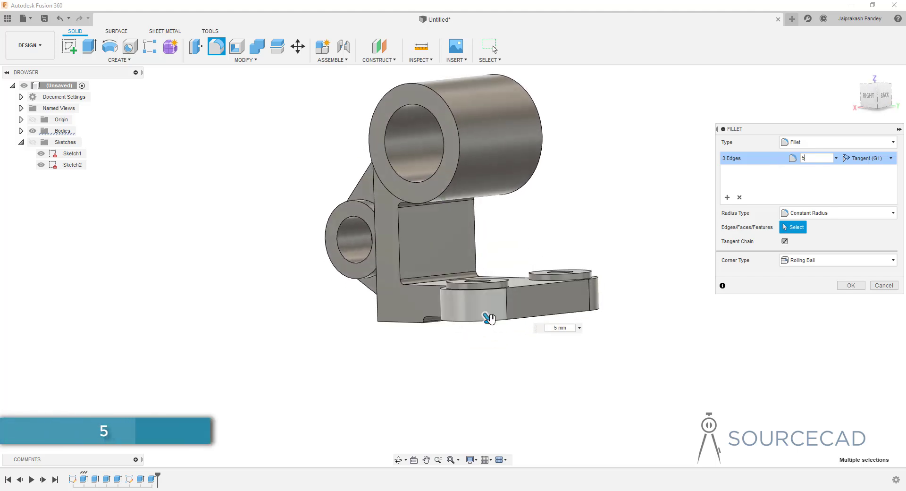
click(851, 285)
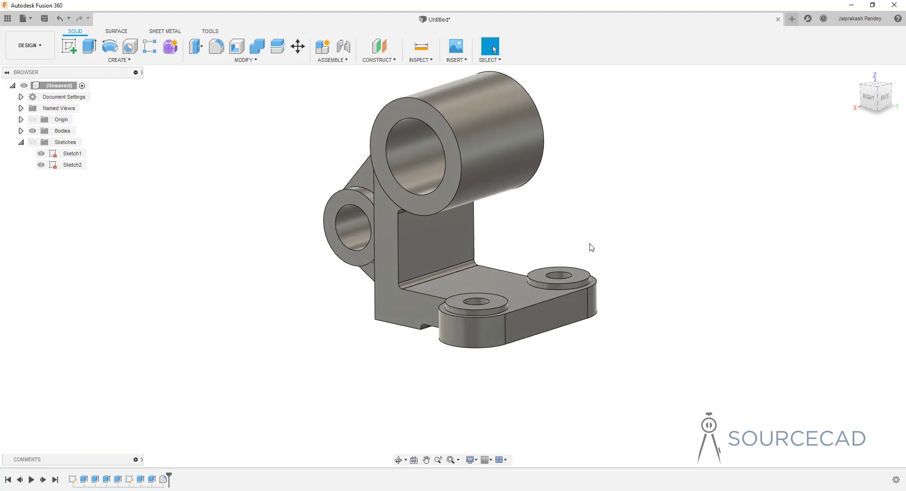
shift+middle_drag(585, 242, 587, 213)
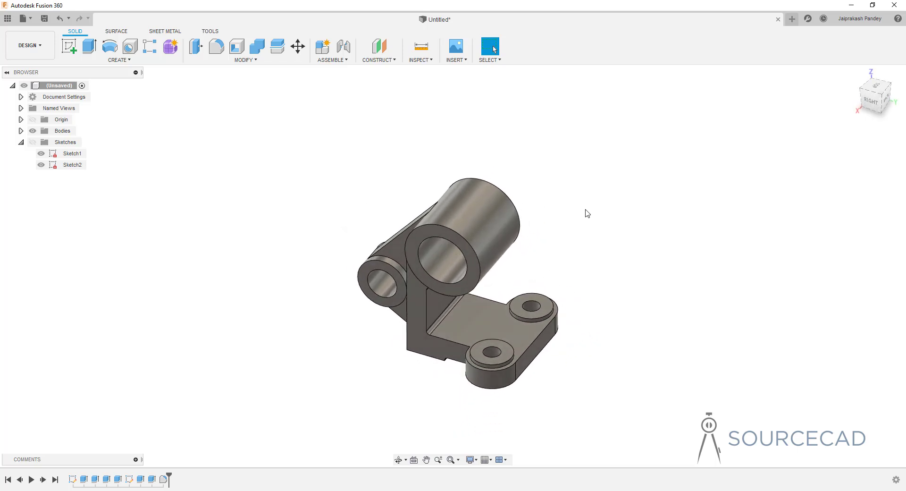